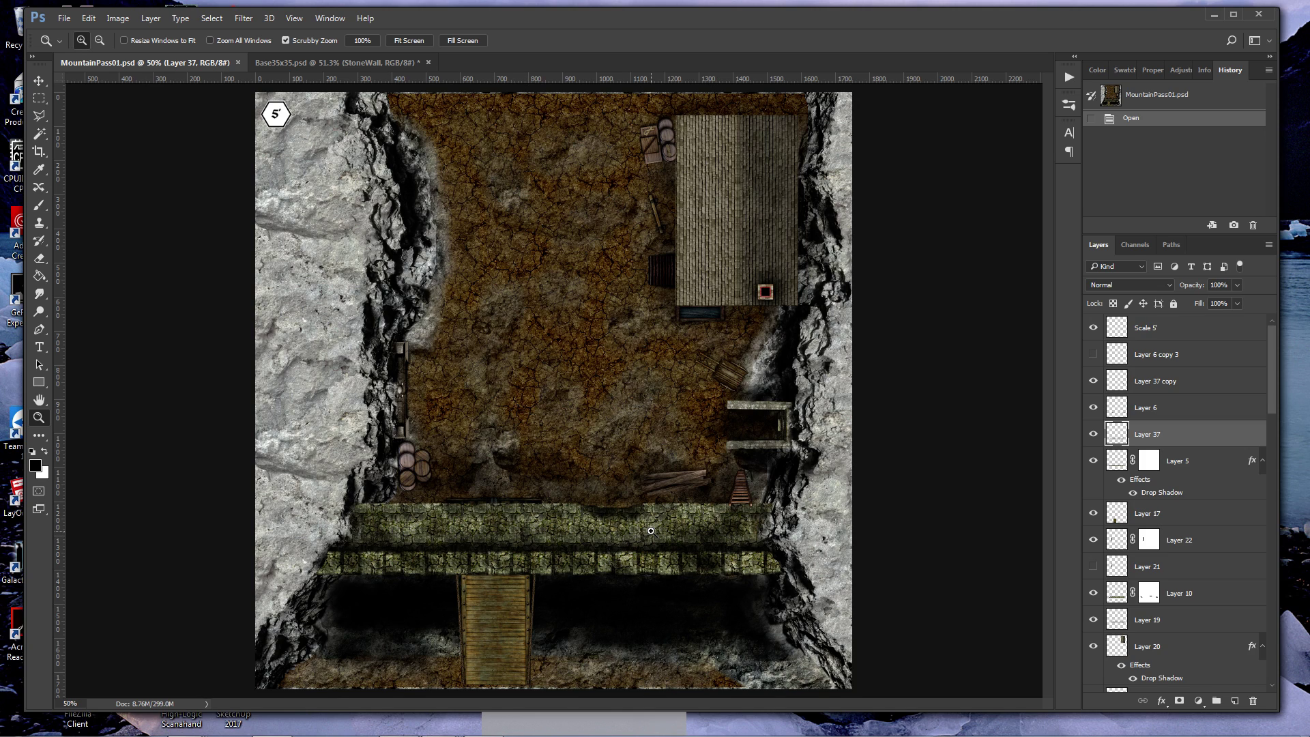
- Switch to the Base35x35.psd document and examine the StoneWall texture at 100% before fitting the whole canvas in view
left_click(310, 64)
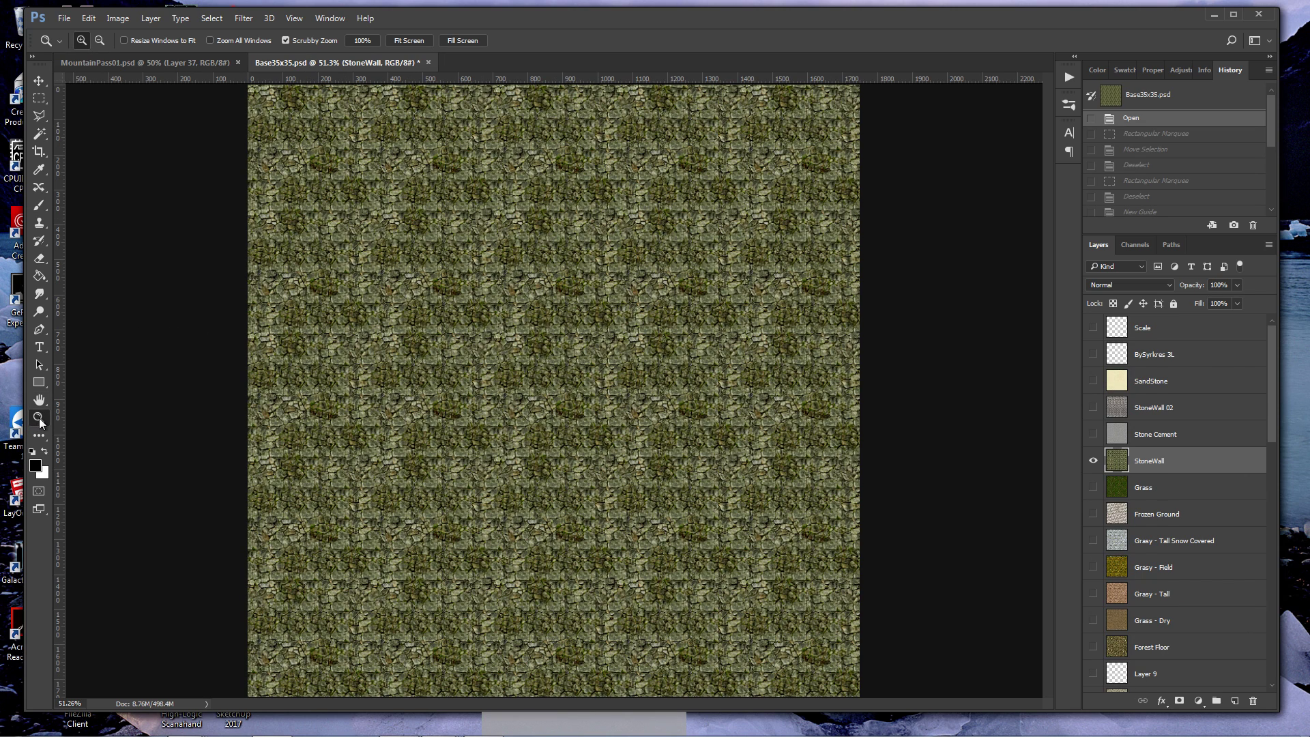
double_click(43, 427)
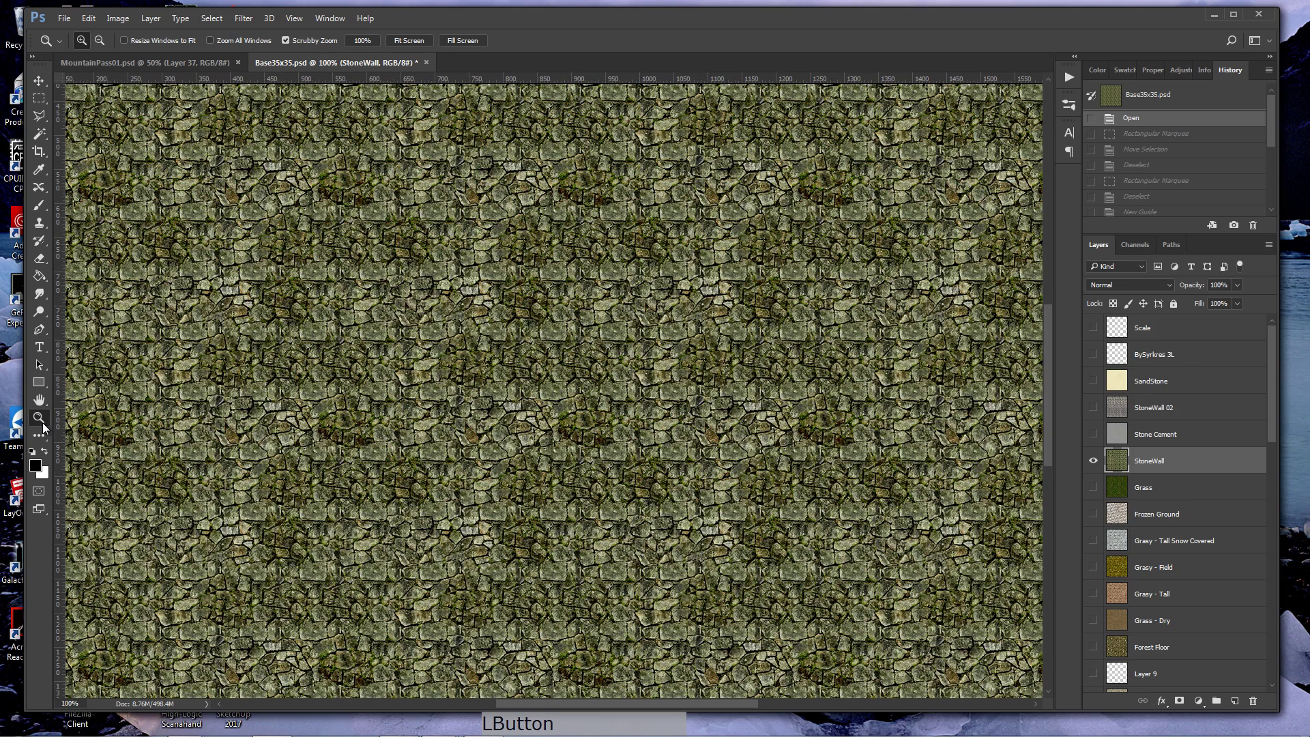
left_click_drag(570, 704, 525, 701)
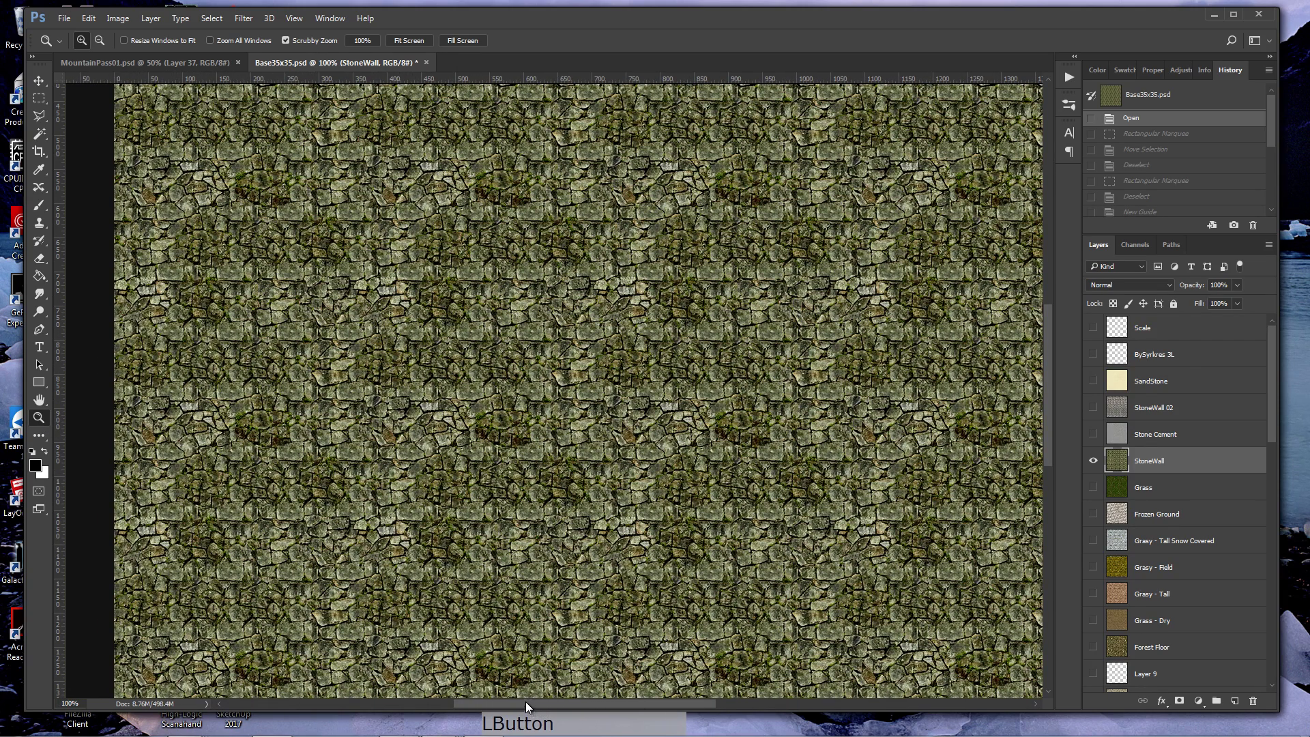
left_click(41, 424)
key("ctrl+0")
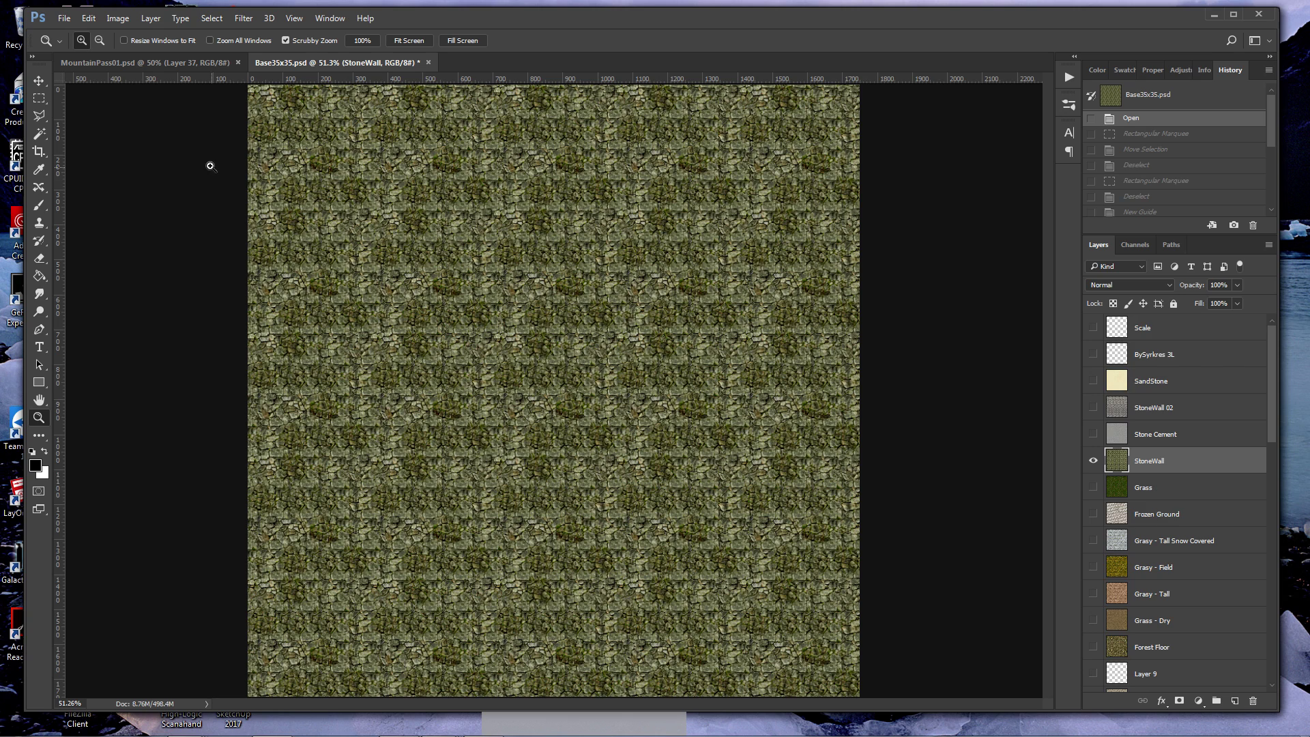
- Select a full-height vertical strip of the StoneWall texture about 310 px wide and examine it at 100%
left_click(39, 98)
left_click_drag(354, 88, 463, 685)
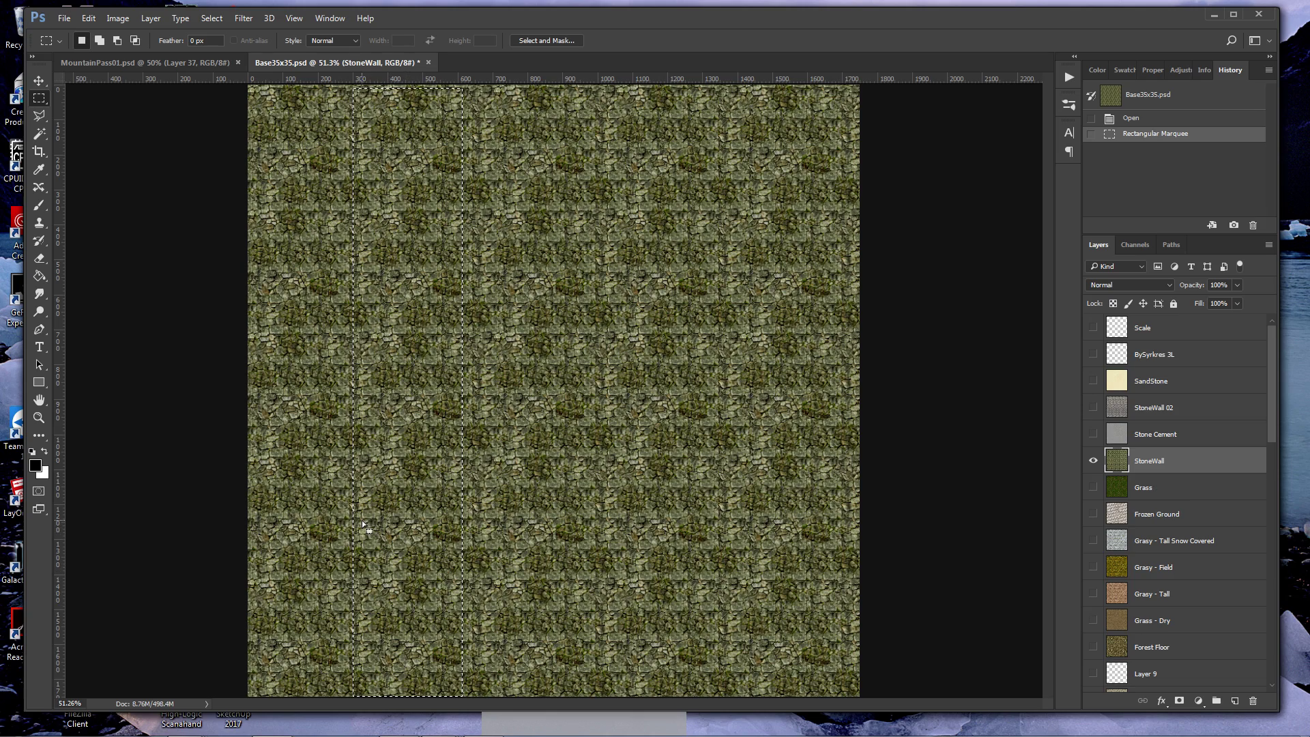
double_click(39, 418)
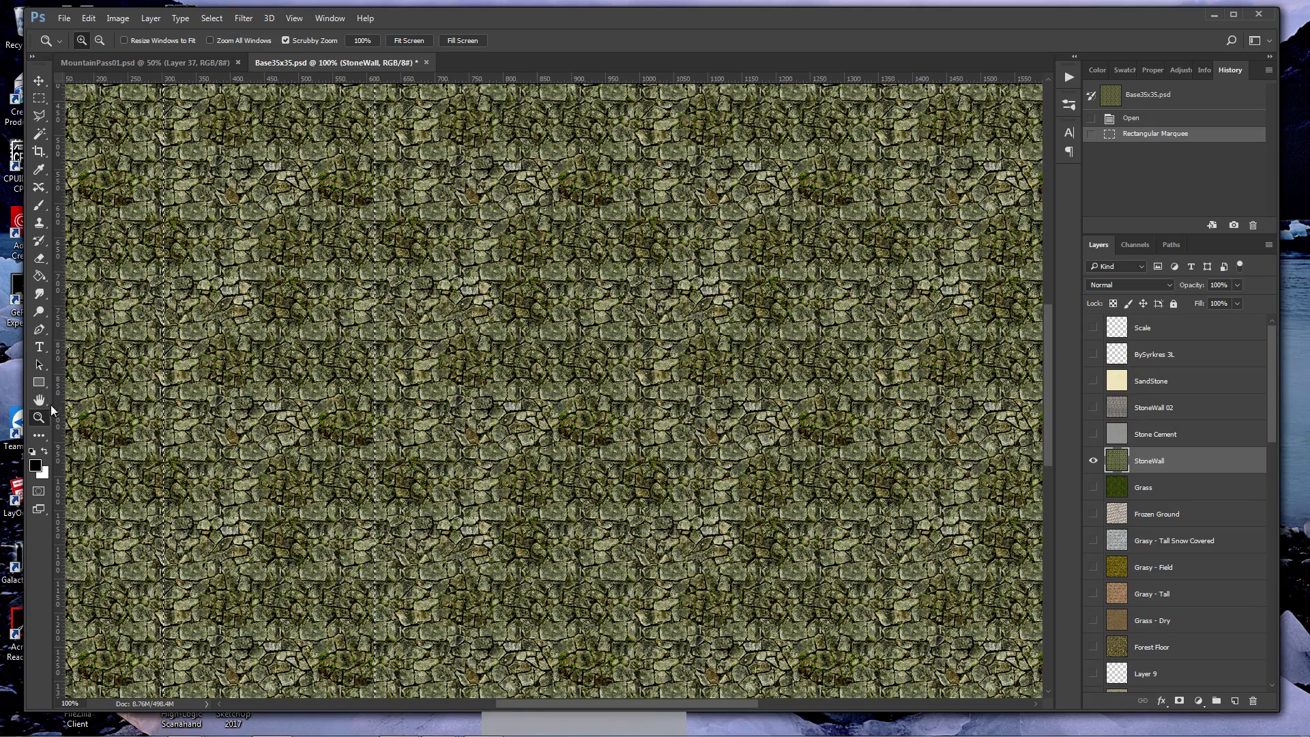
key("ctrl+0")
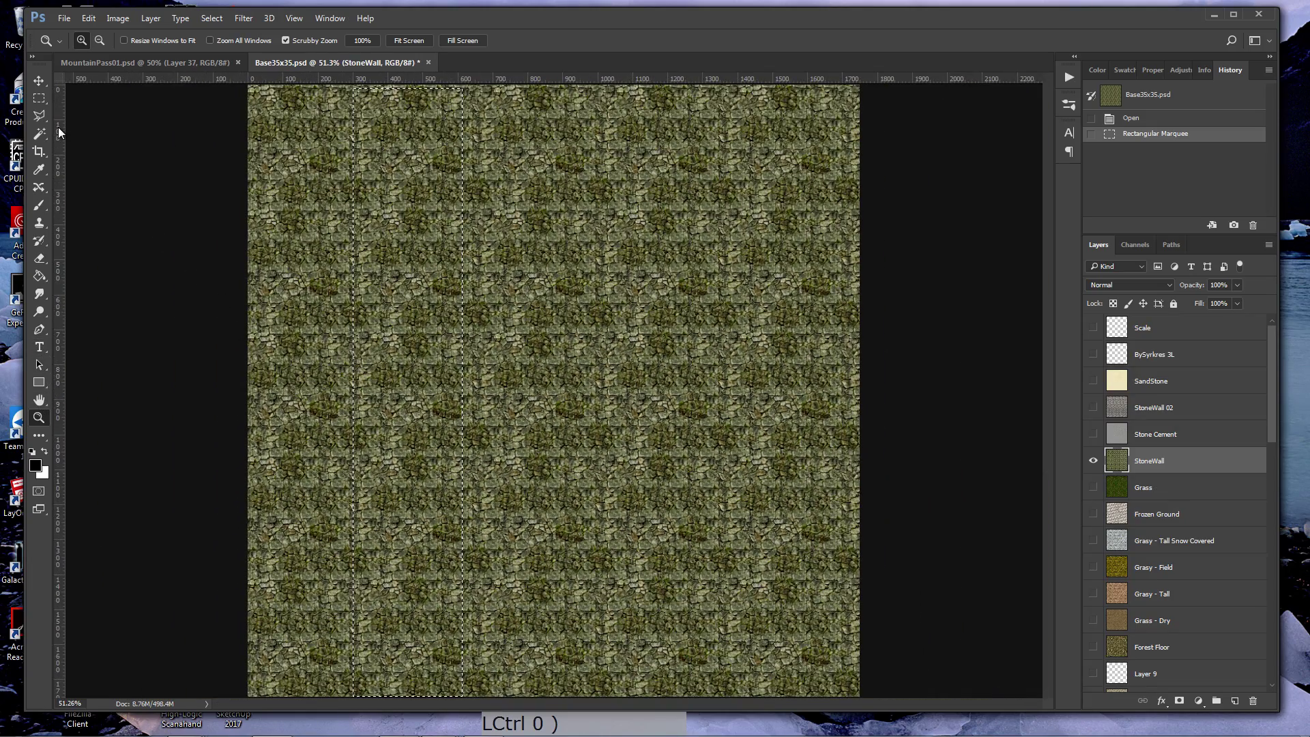
- Select a full-width horizontal strip of the texture, place a horizontal guide along its lower edge, and clear the selection
left_click(39, 98)
left_click_drag(229, 273, 863, 332)
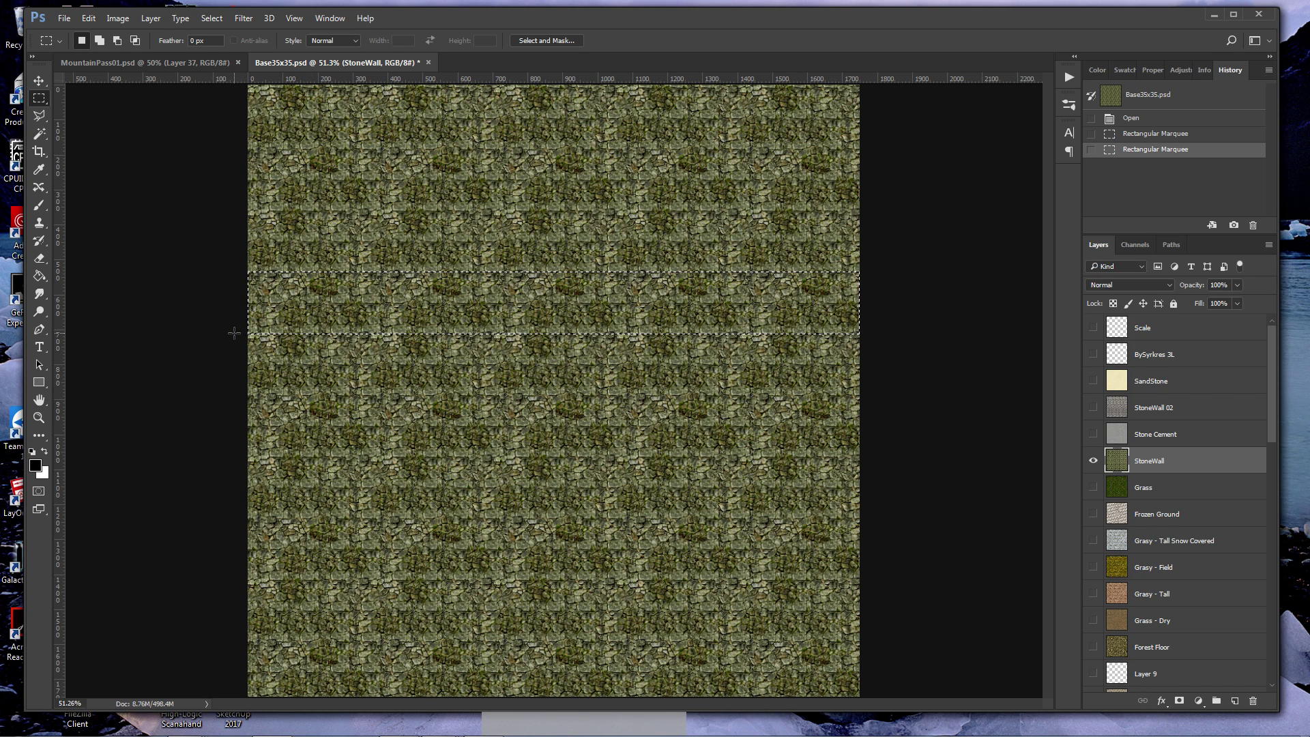
left_click(39, 417)
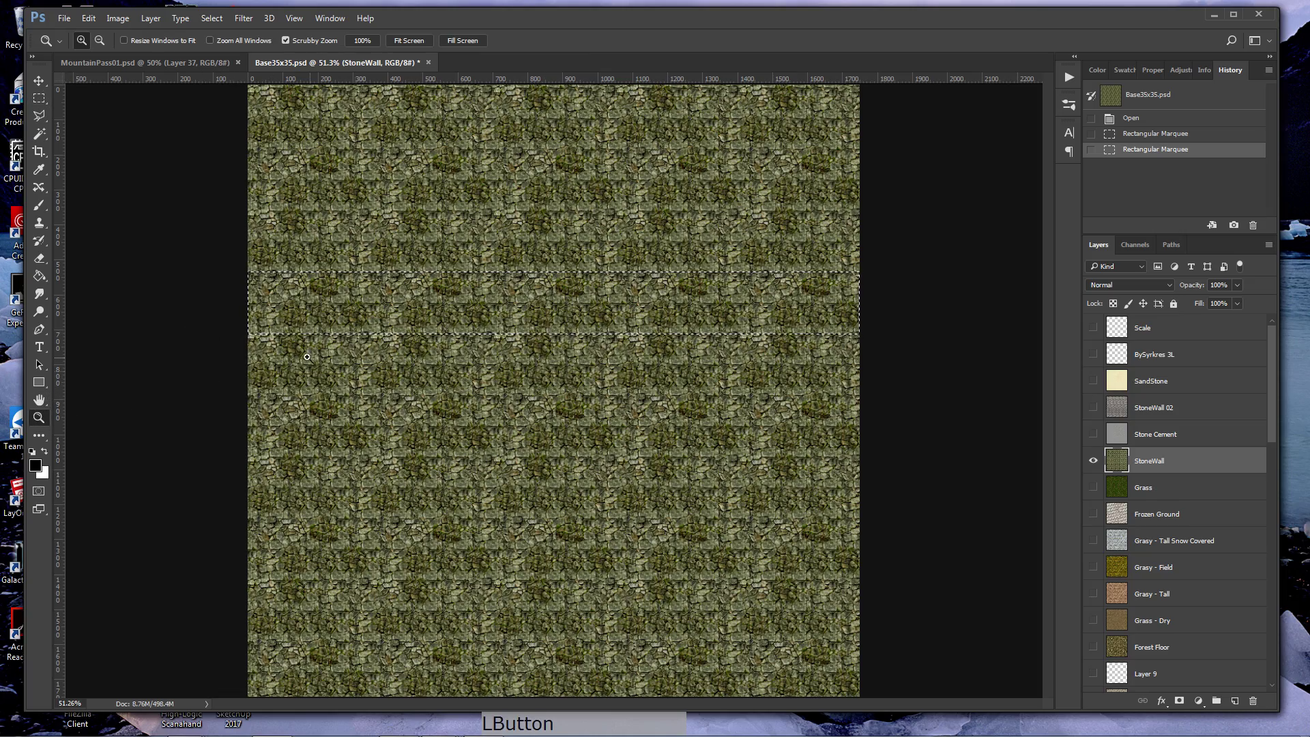
left_click_drag(234, 324, 320, 327)
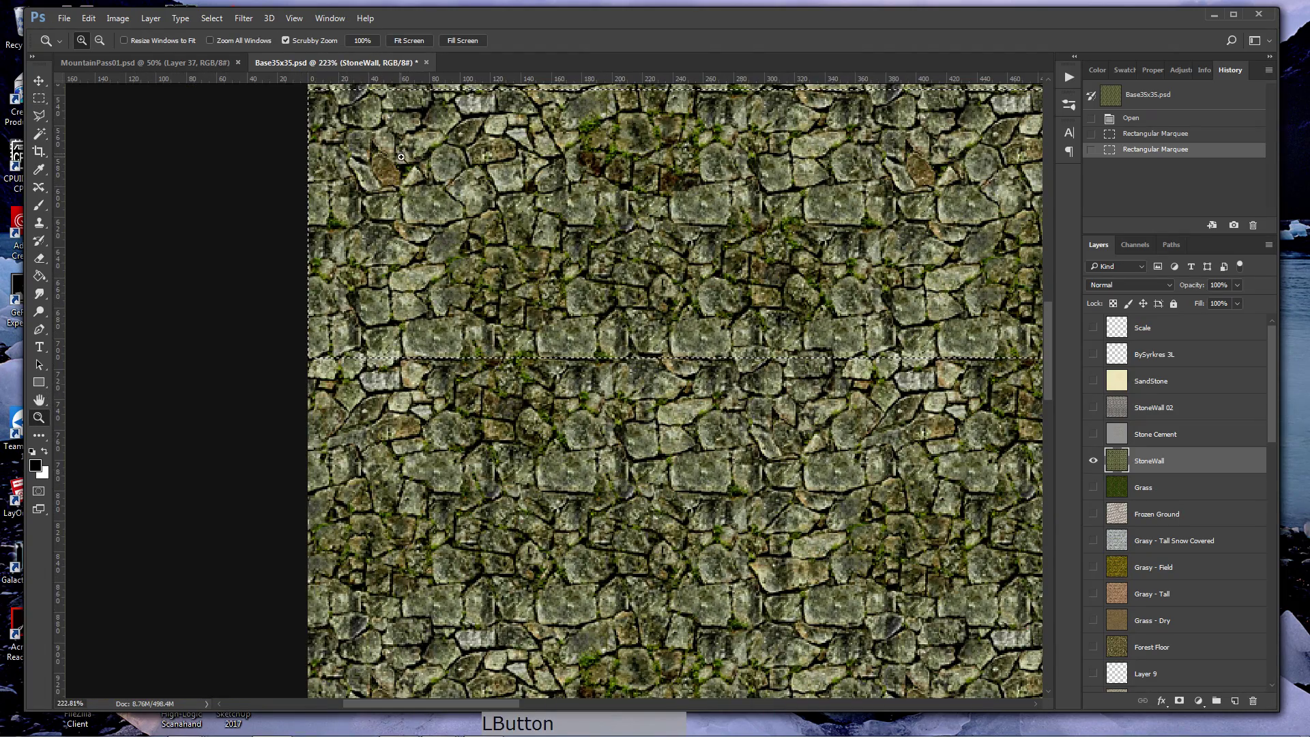
left_click_drag(464, 83, 475, 361)
key("ctrl+d")
key("v")
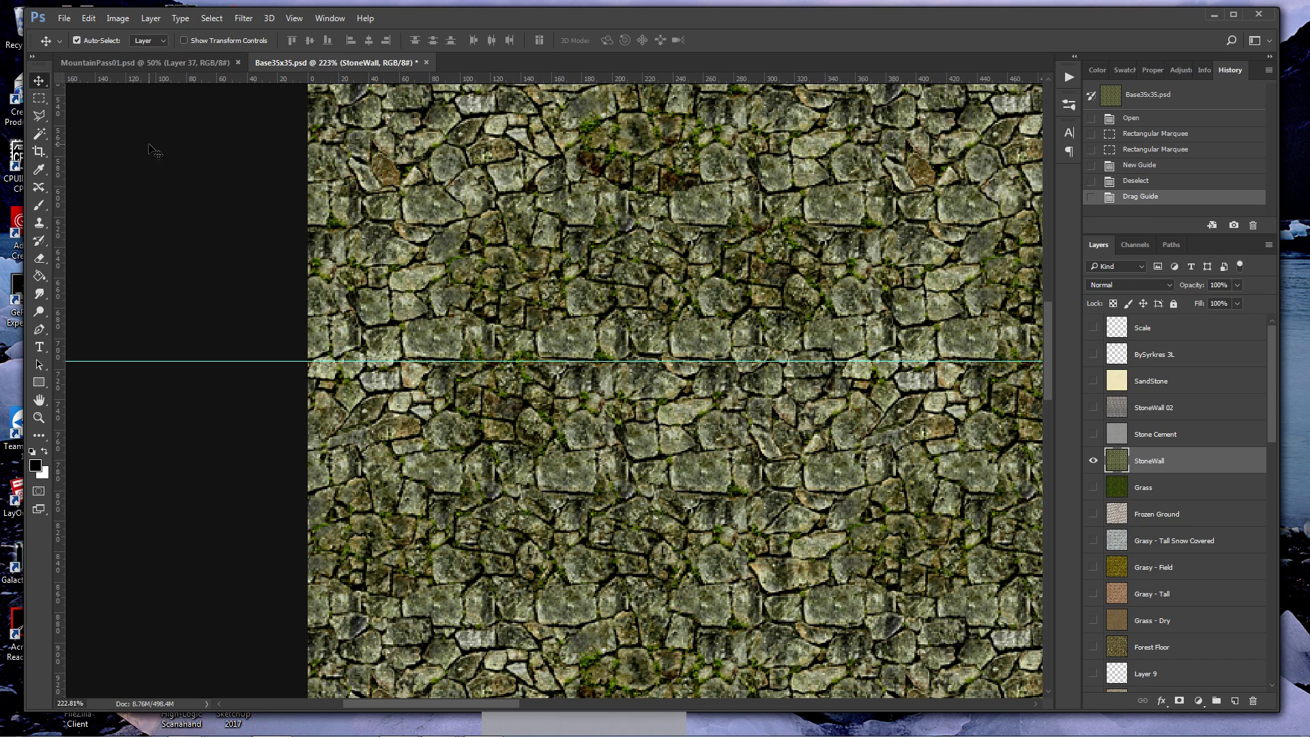
- Mark a height of about 150 px above the guide with a rectangular selection, place a second guide at its top, and deselect
left_click(47, 102)
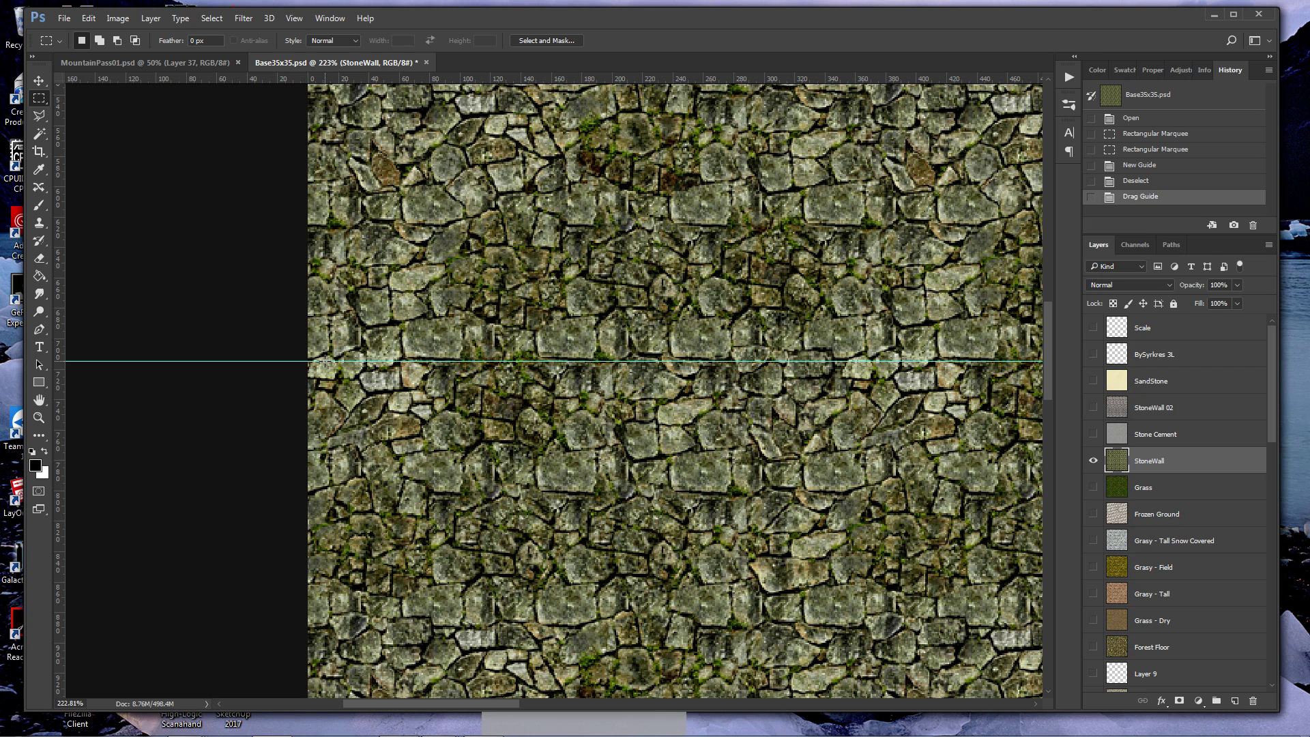
left_click_drag(325, 361, 472, 134)
left_click_drag(470, 76, 488, 135)
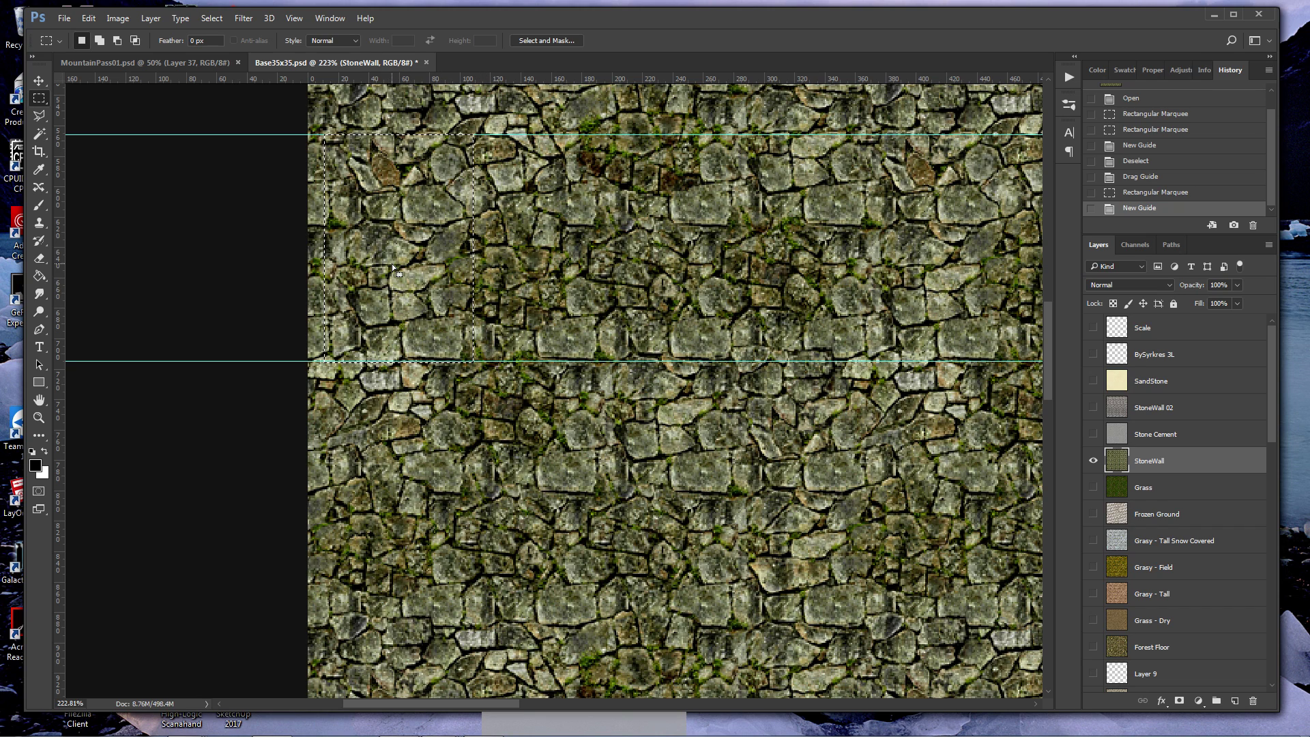
key("ctrl+d")
- Add a third horizontal guide between the two and align it to a rectangular selection about 45 px above the lowest guide
left_click_drag(445, 81, 442, 291)
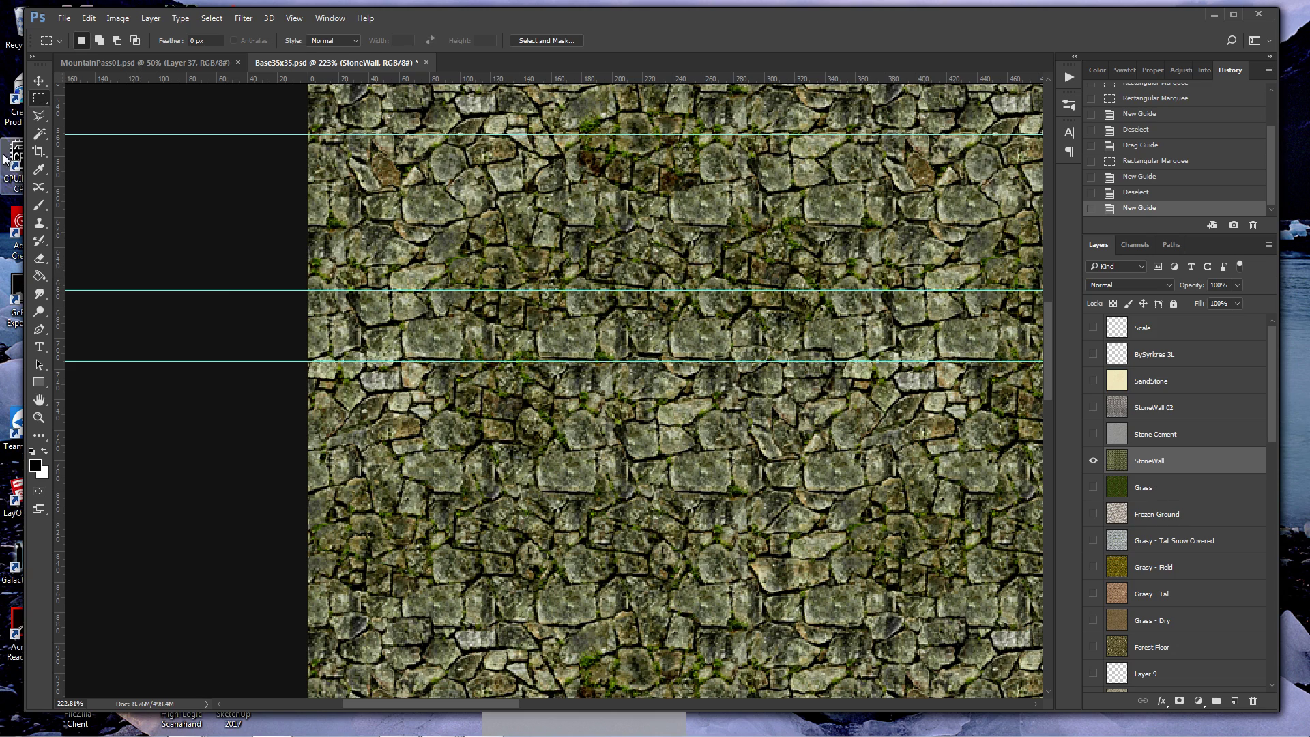
left_click(39, 98)
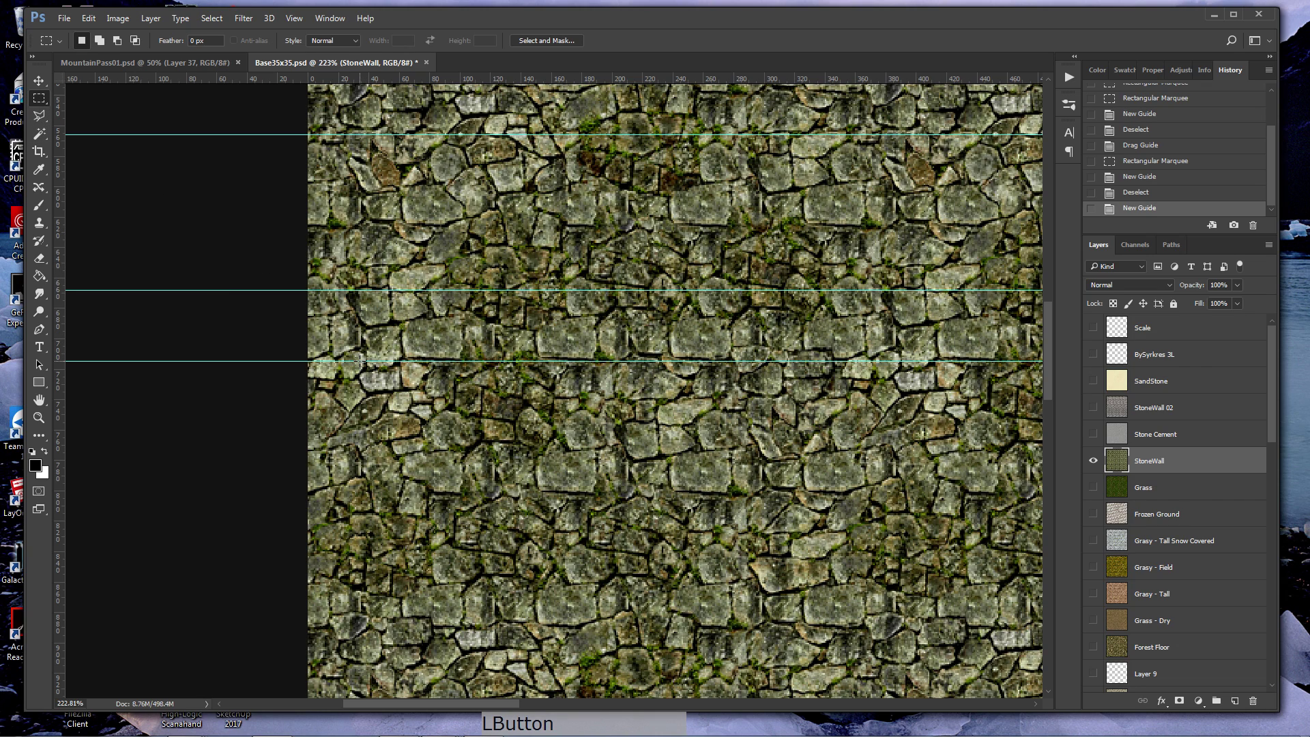
left_click_drag(360, 361, 441, 294)
key("v")
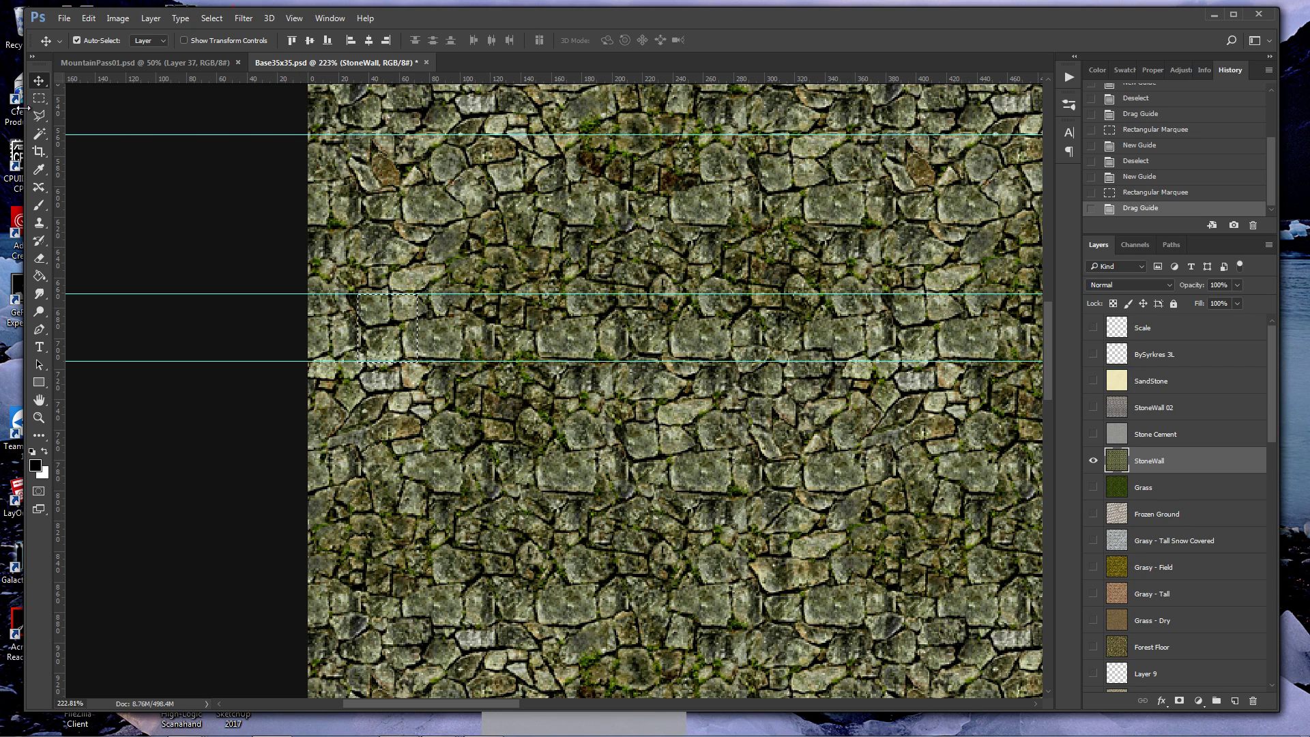
- Select the full-width StoneWall strip between the outer guides, then invert the selection and cut away the rest of the texture
left_click(39, 98)
left_click_drag(300, 136, 788, 360)
key("ctrl+0")
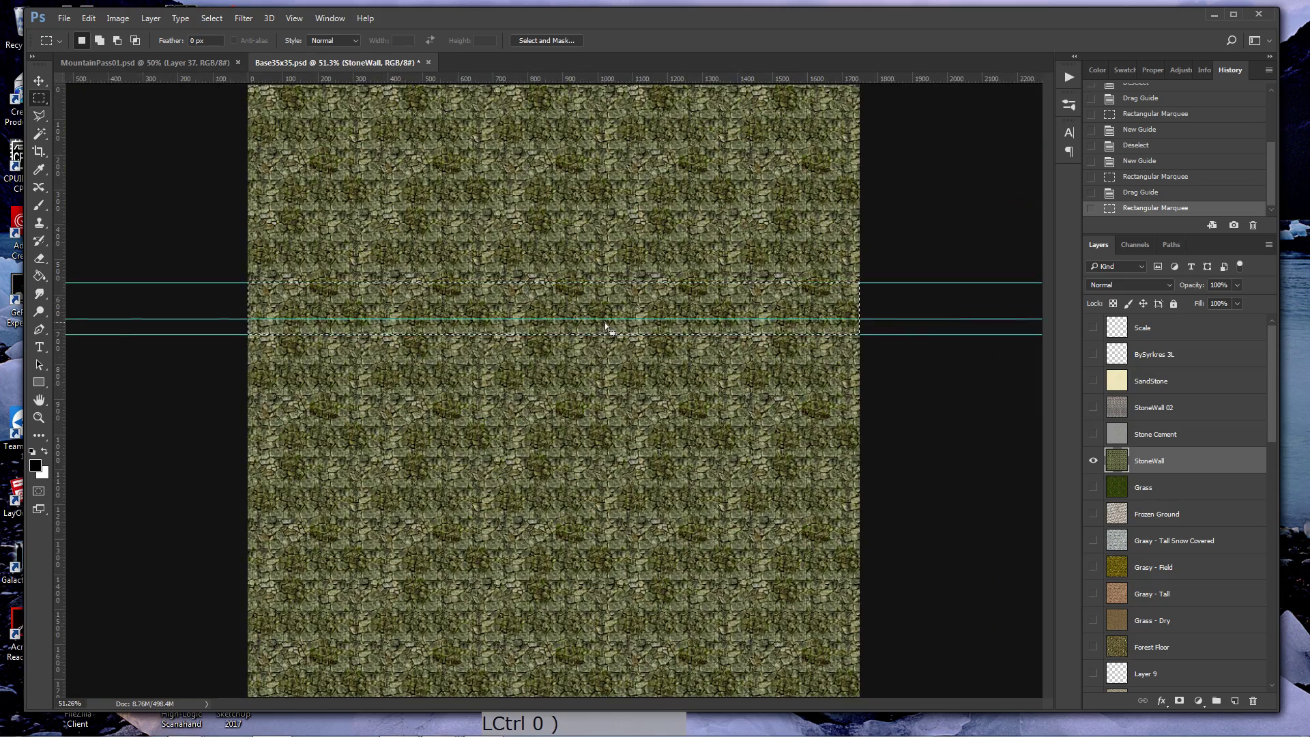
left_click(211, 18)
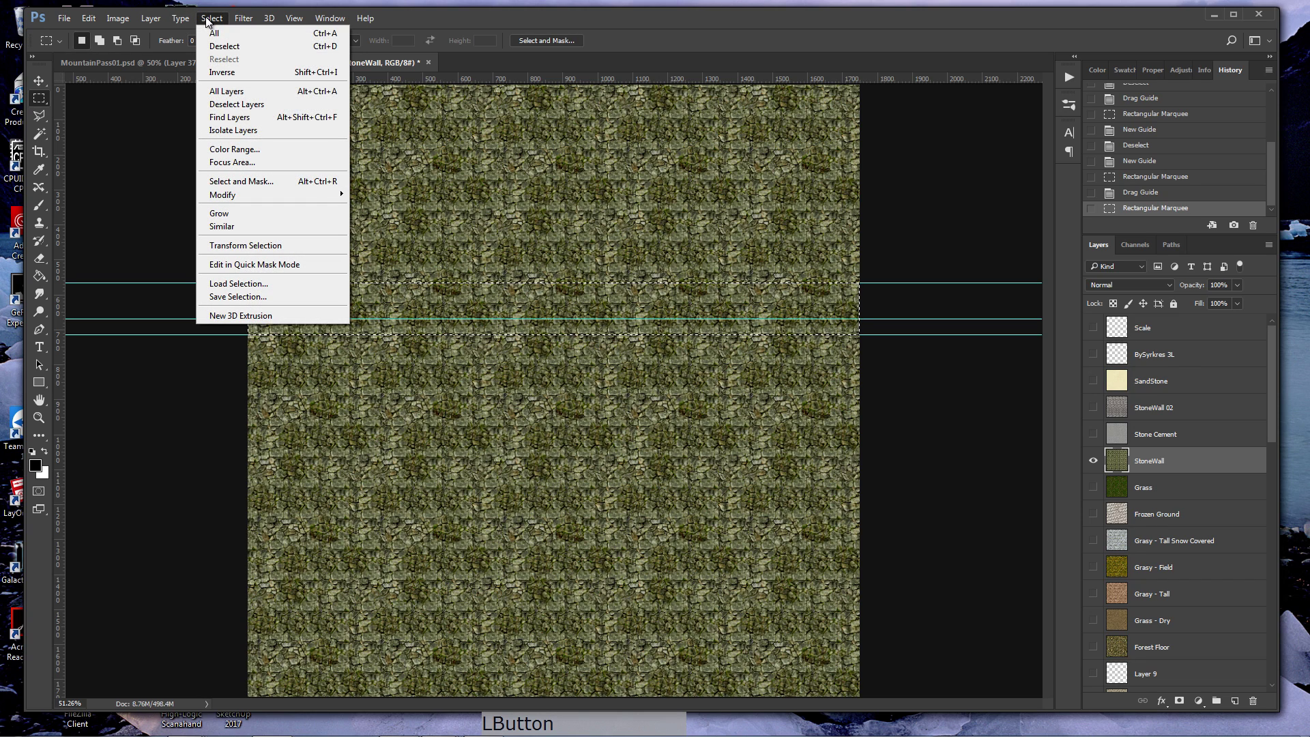
left_click(225, 72)
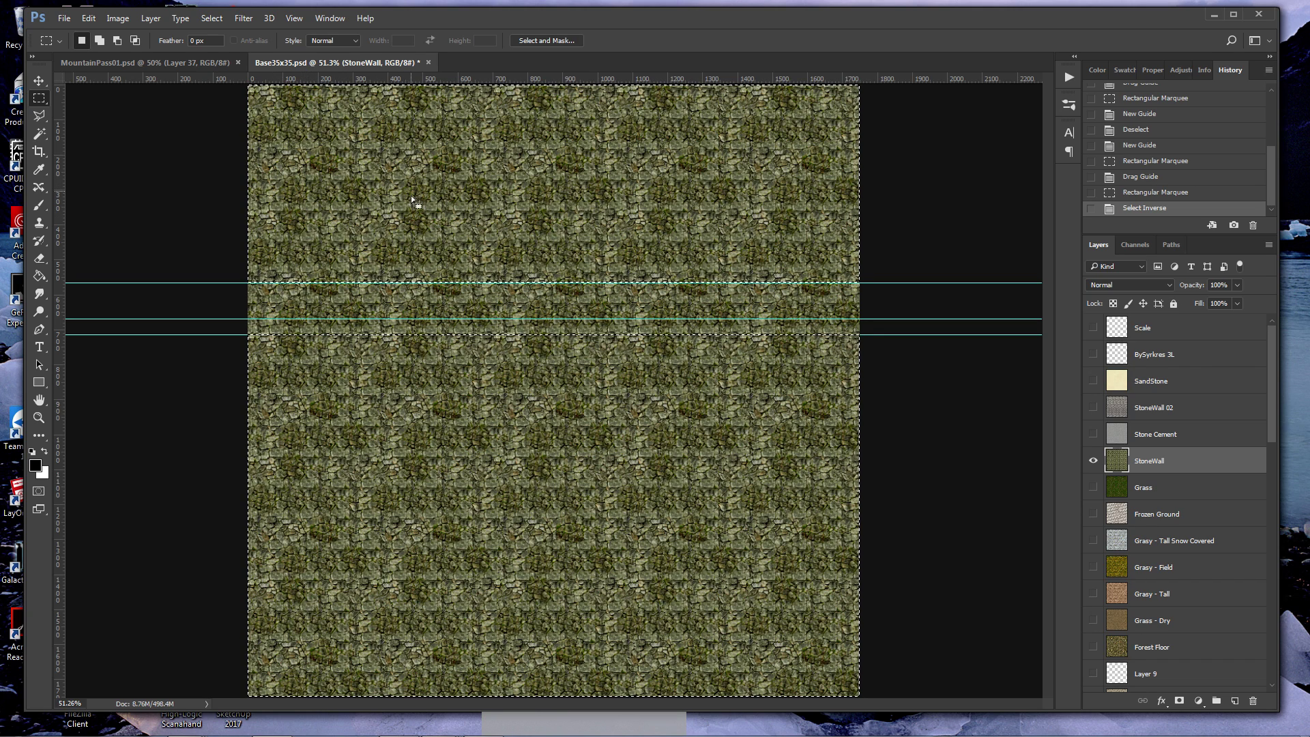
key("ctrl+x")
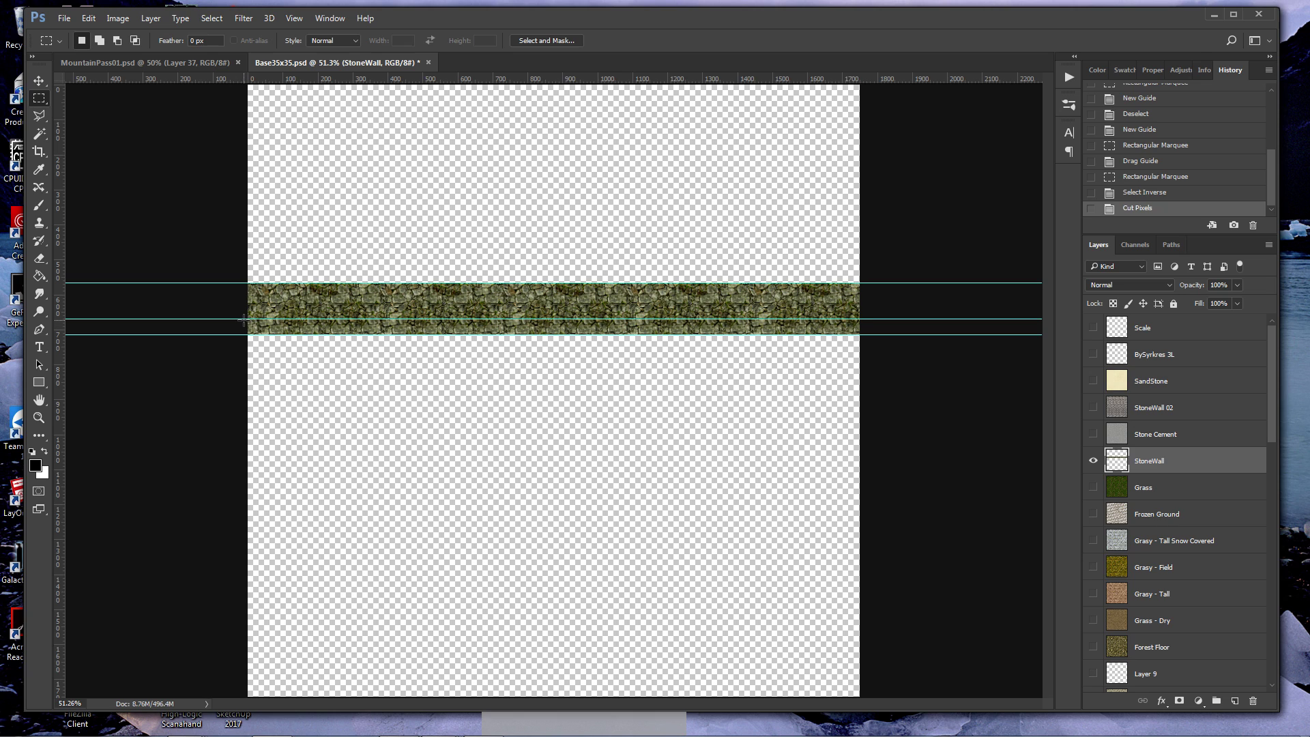
- Select the wall band between the two lower guides, add a new layer for it, and subtract the selection's excess above the middle guide
left_click_drag(242, 319, 864, 335)
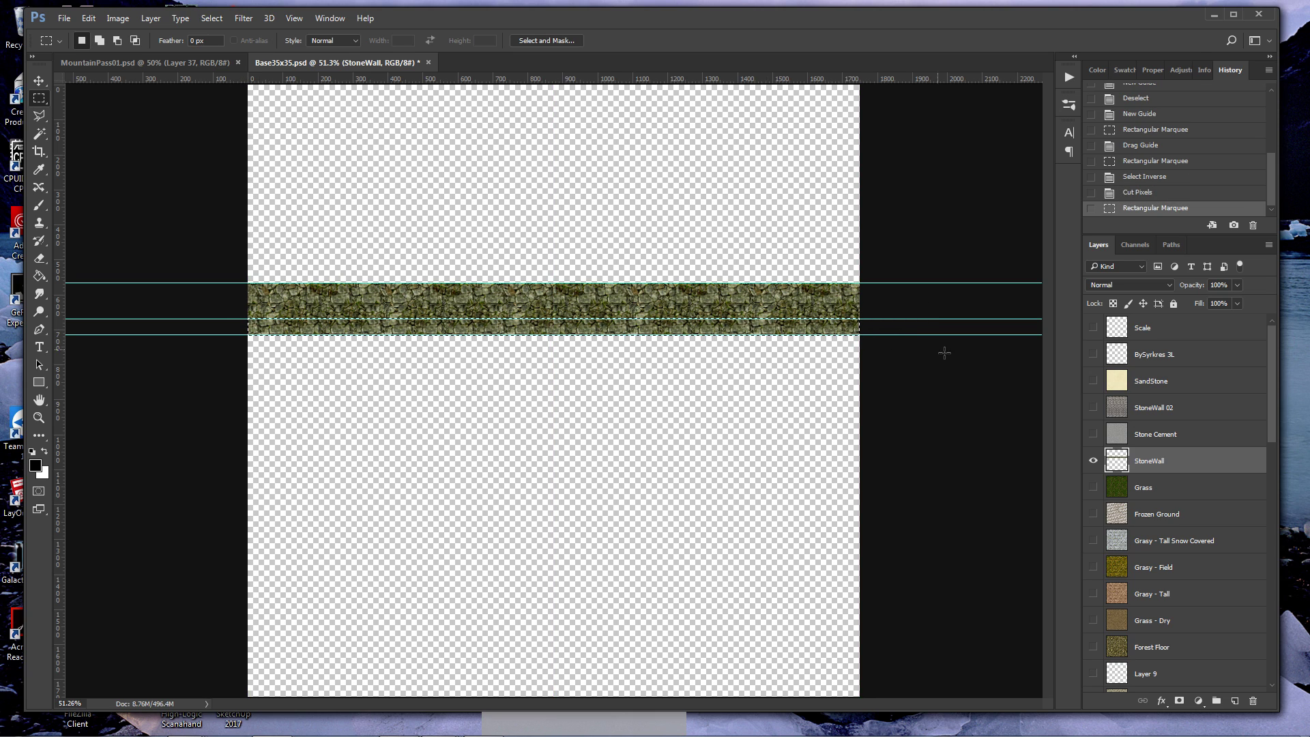
left_click(1234, 701)
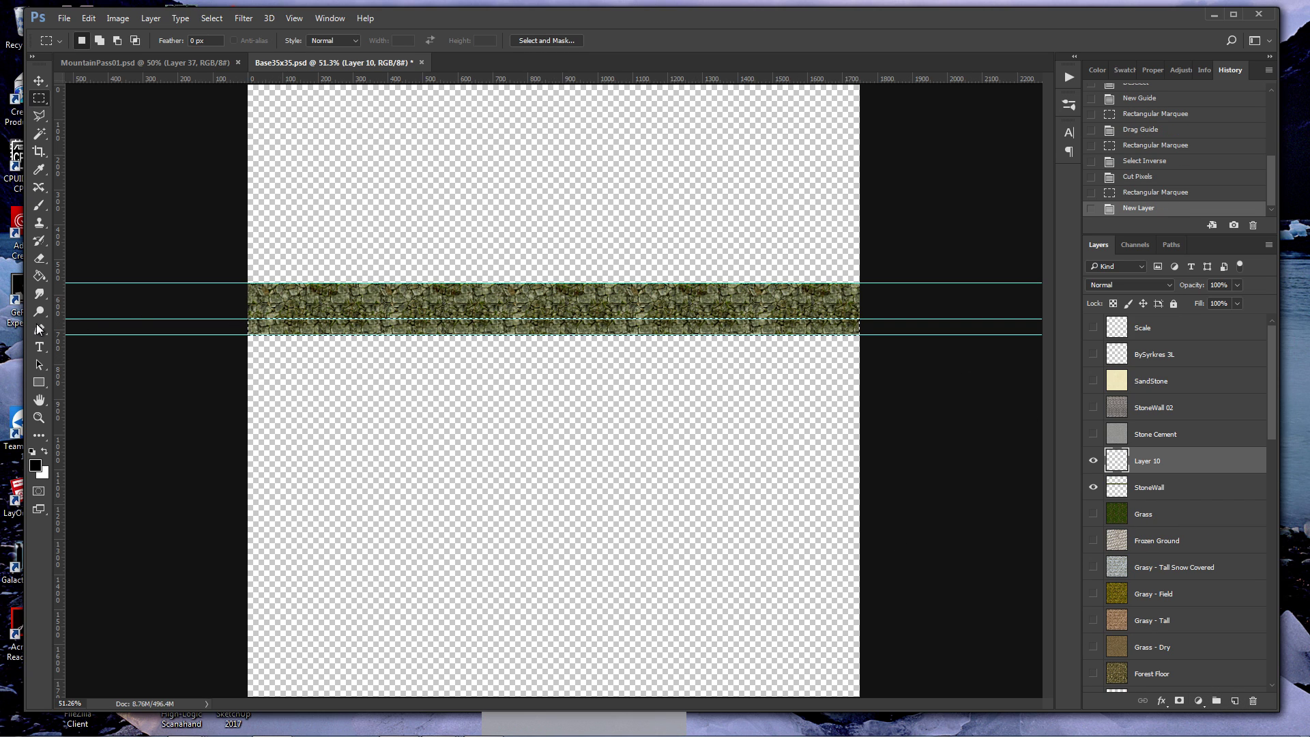
left_click(40, 420)
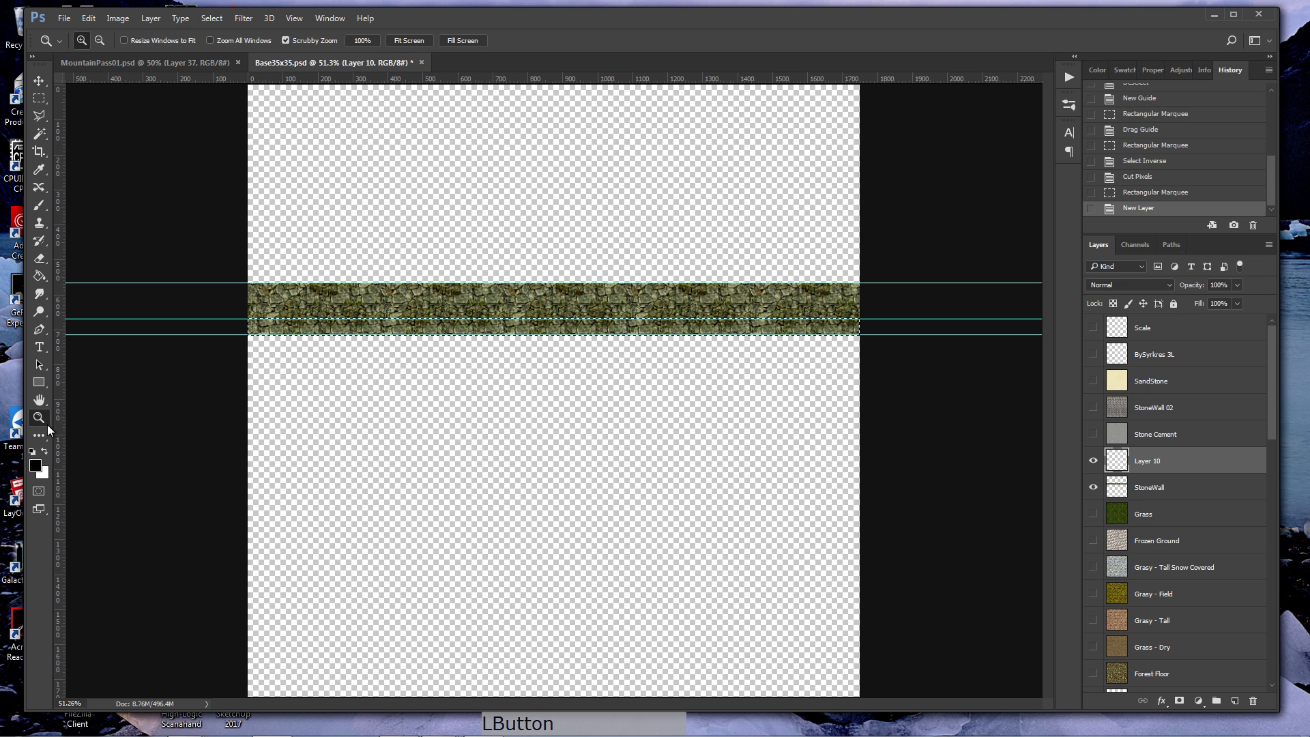
double_click(41, 421)
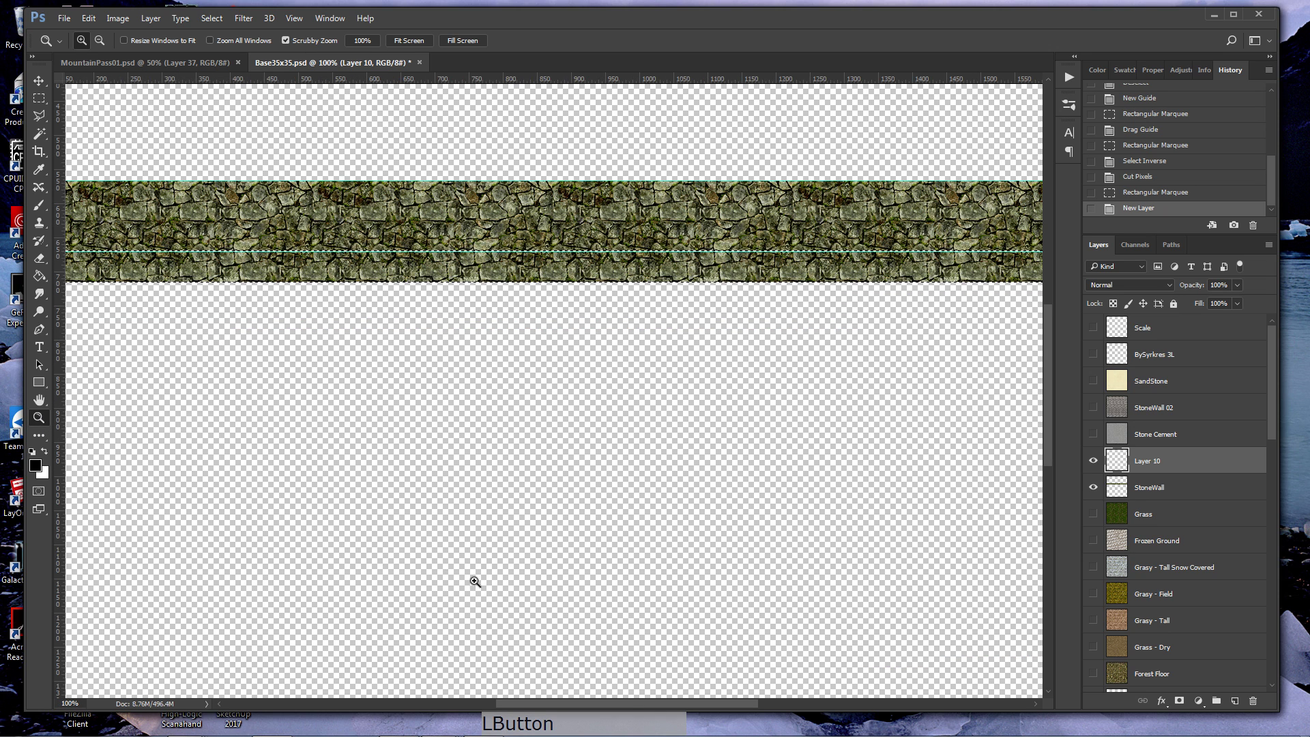
left_click_drag(630, 701, 566, 691)
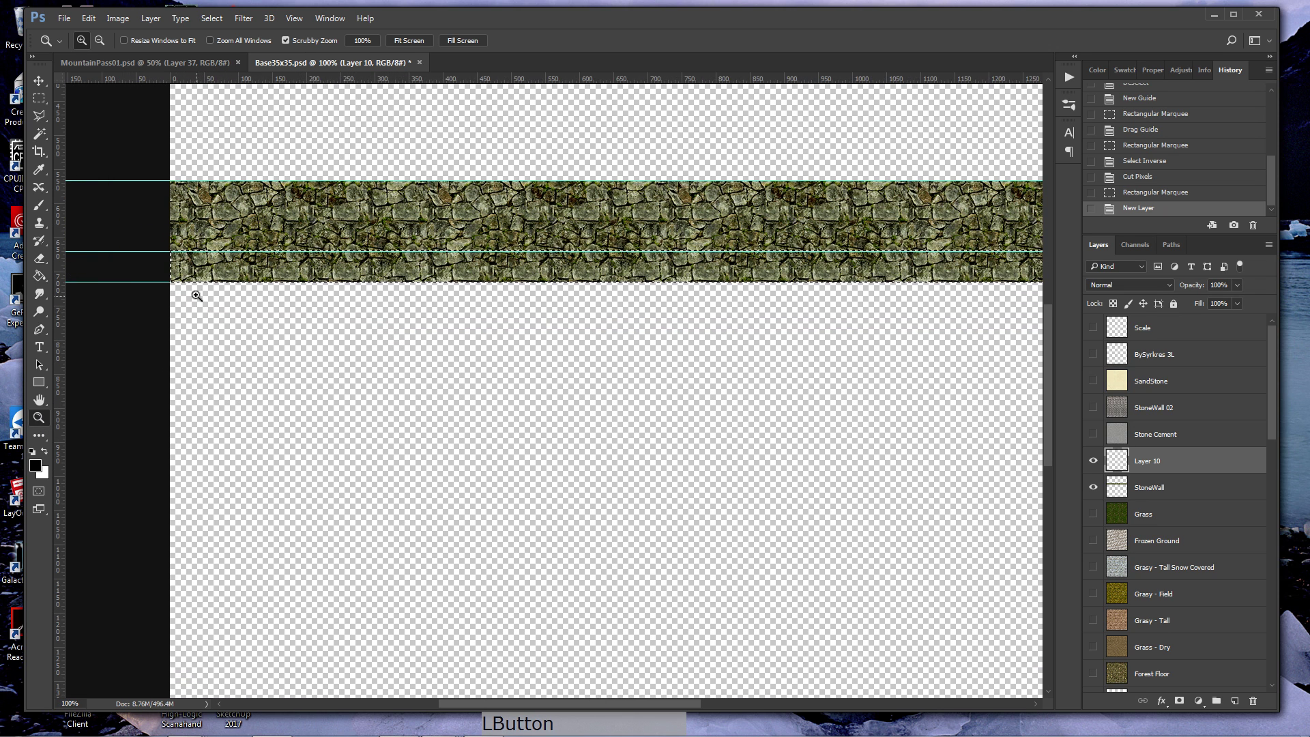
key("m")
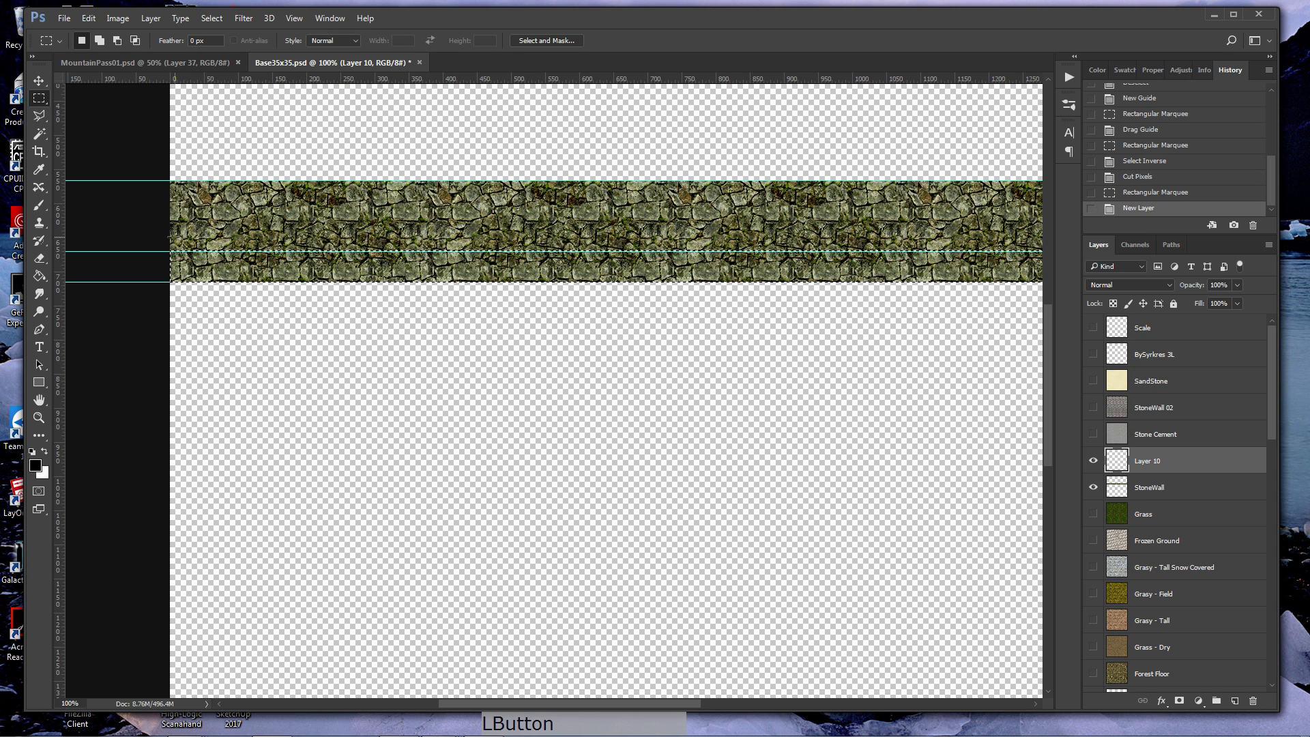
key("alt")
left_click_drag(164, 236, 164, 249)
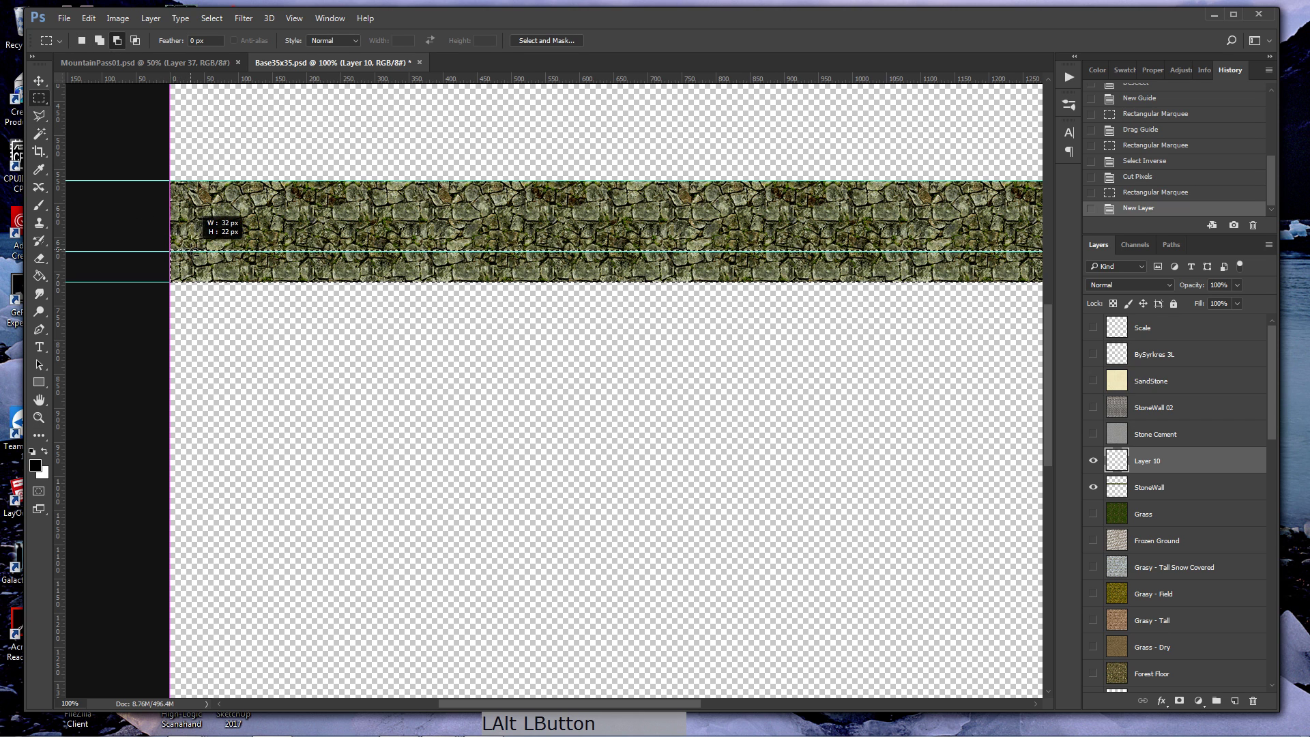
left_click_drag(384, 250, 967, 254)
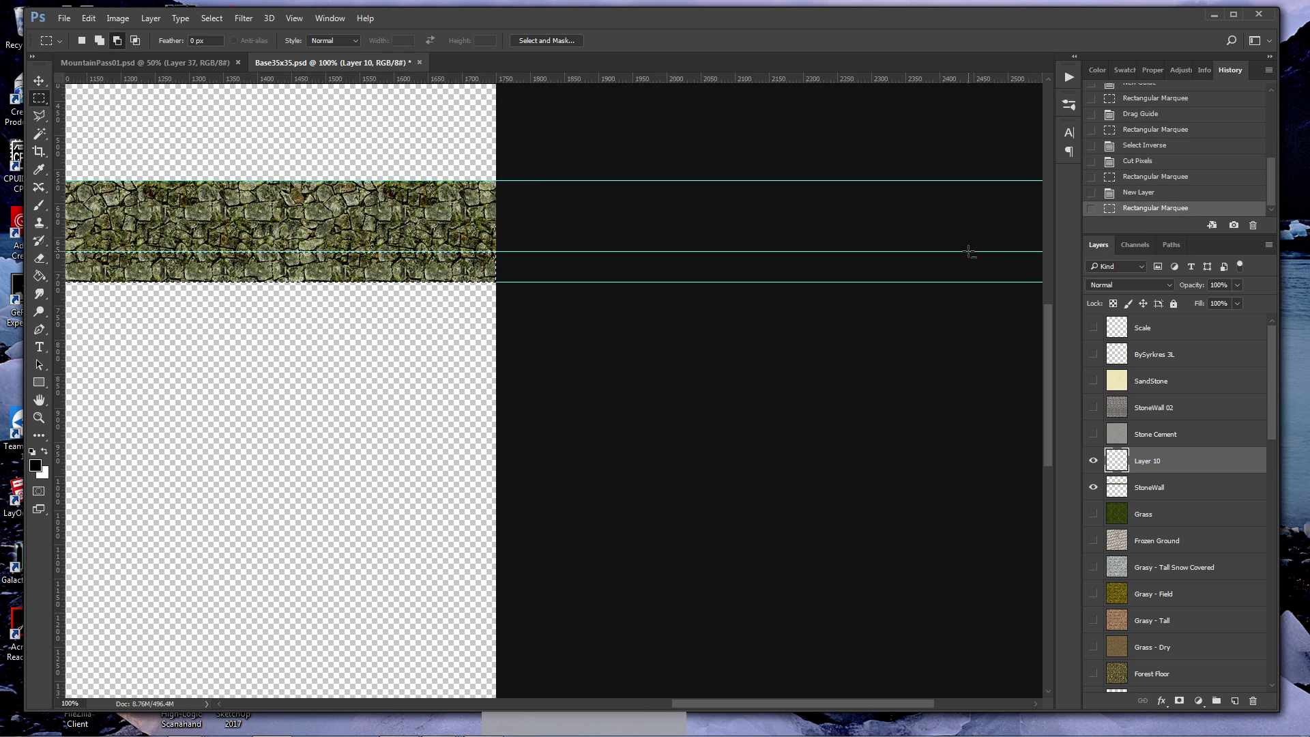
left_click_drag(764, 704, 535, 661)
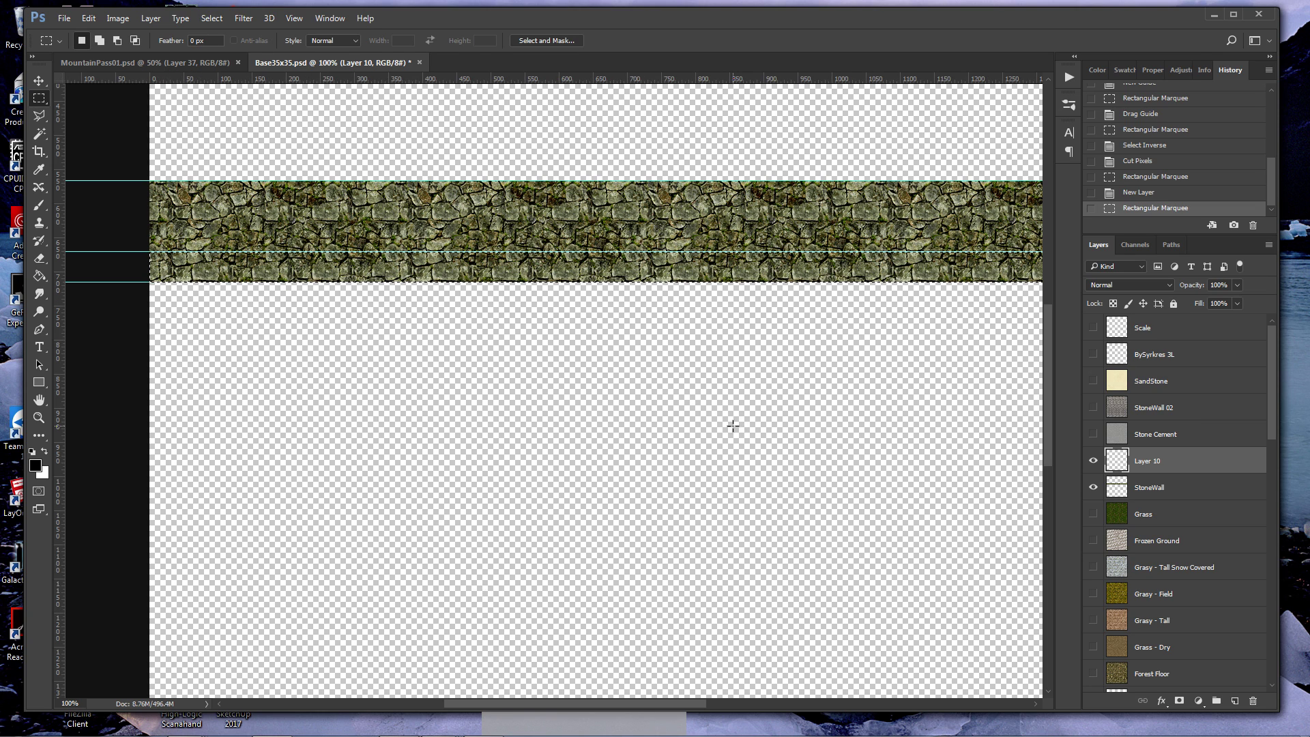
- Fill the selected band on the new layer with the black foreground color in Normal mode at 100% opacity
key("shift")
key("shift+F5")
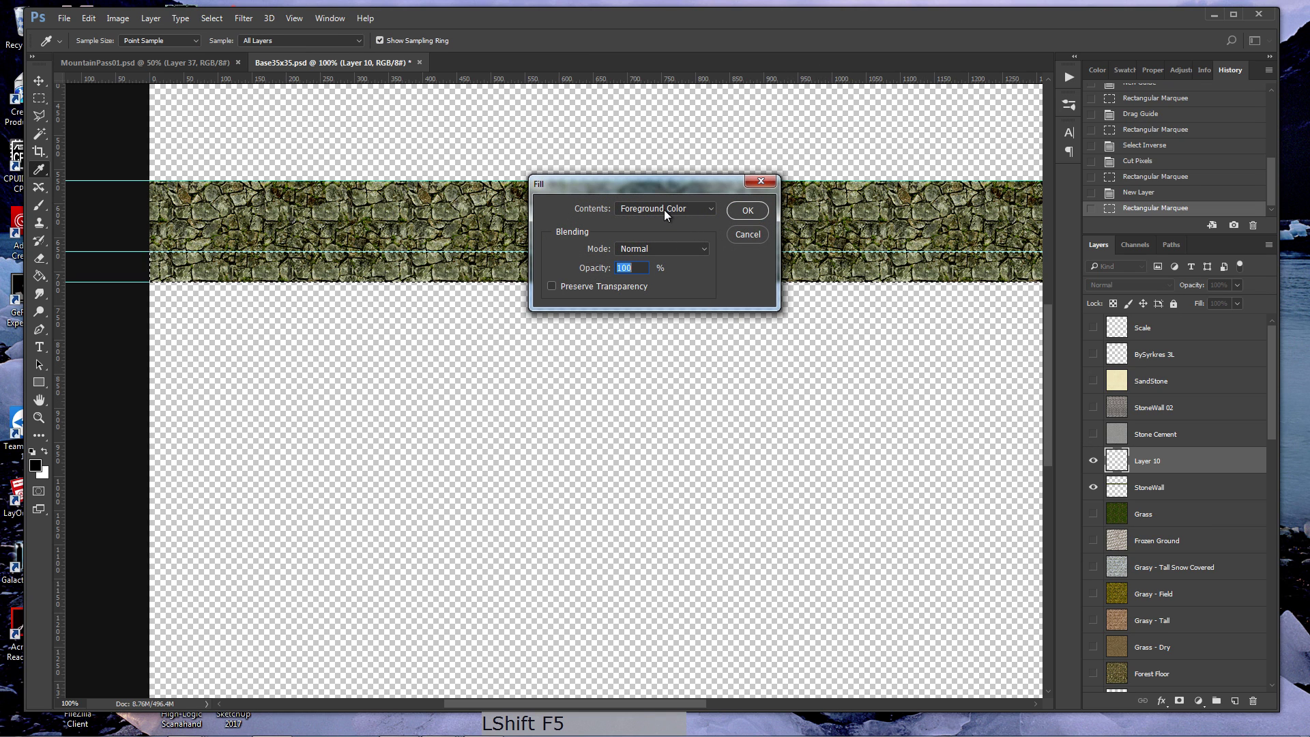
left_click(747, 210)
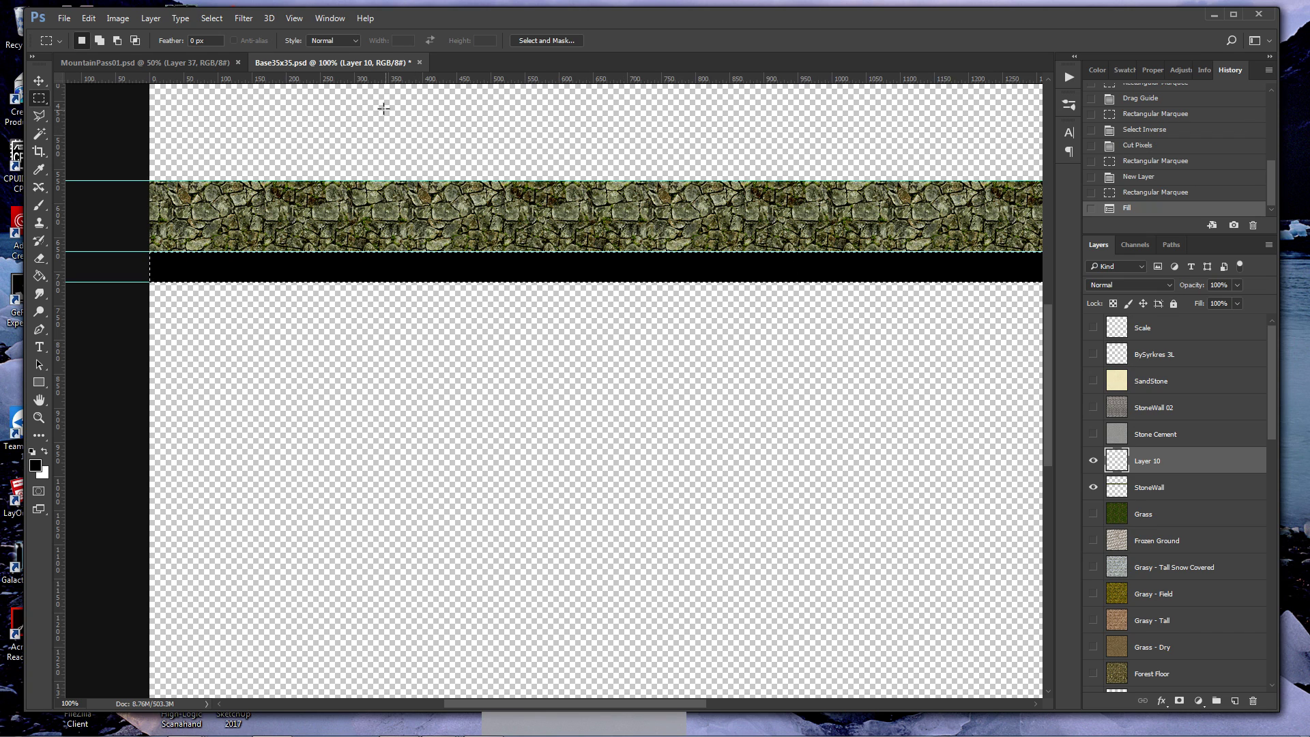
- Contract the selection around the black band by 4 pixels without applying the effect at canvas bounds
left_click(212, 18)
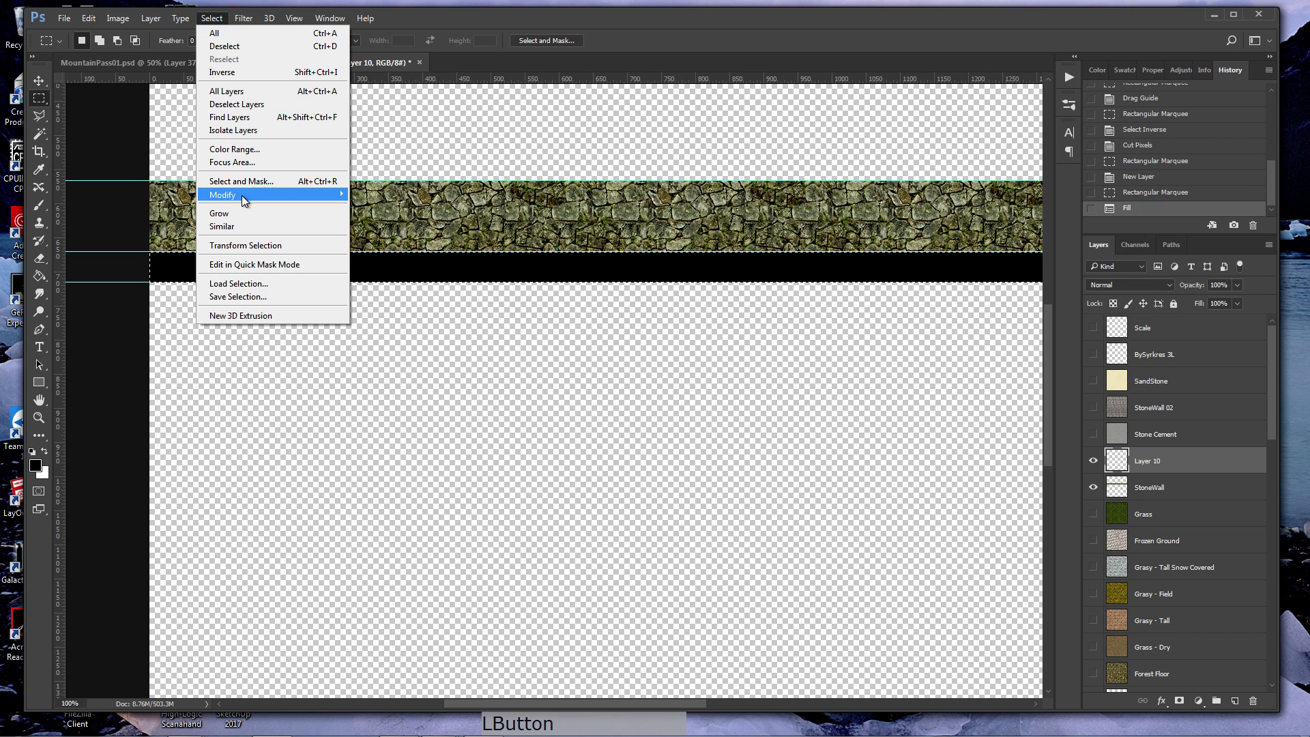
mouse_move(242, 195)
left_click(375, 233)
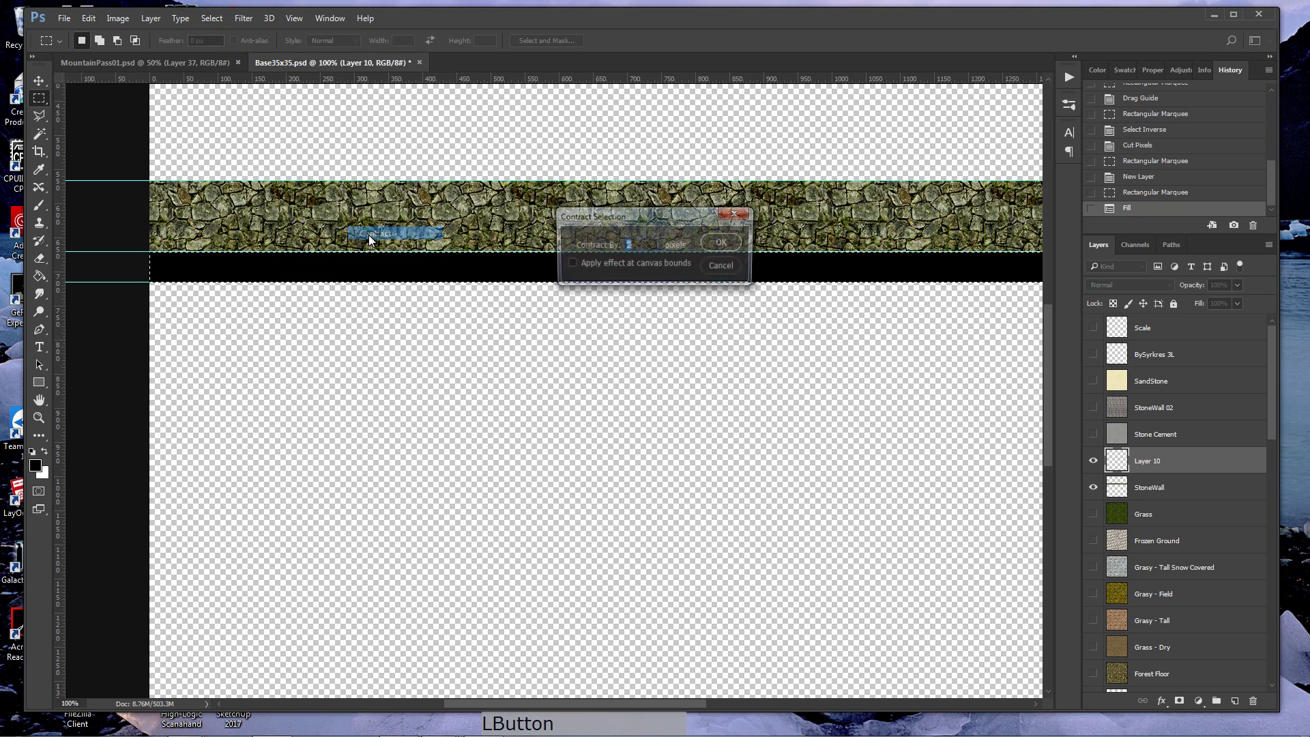
type("4")
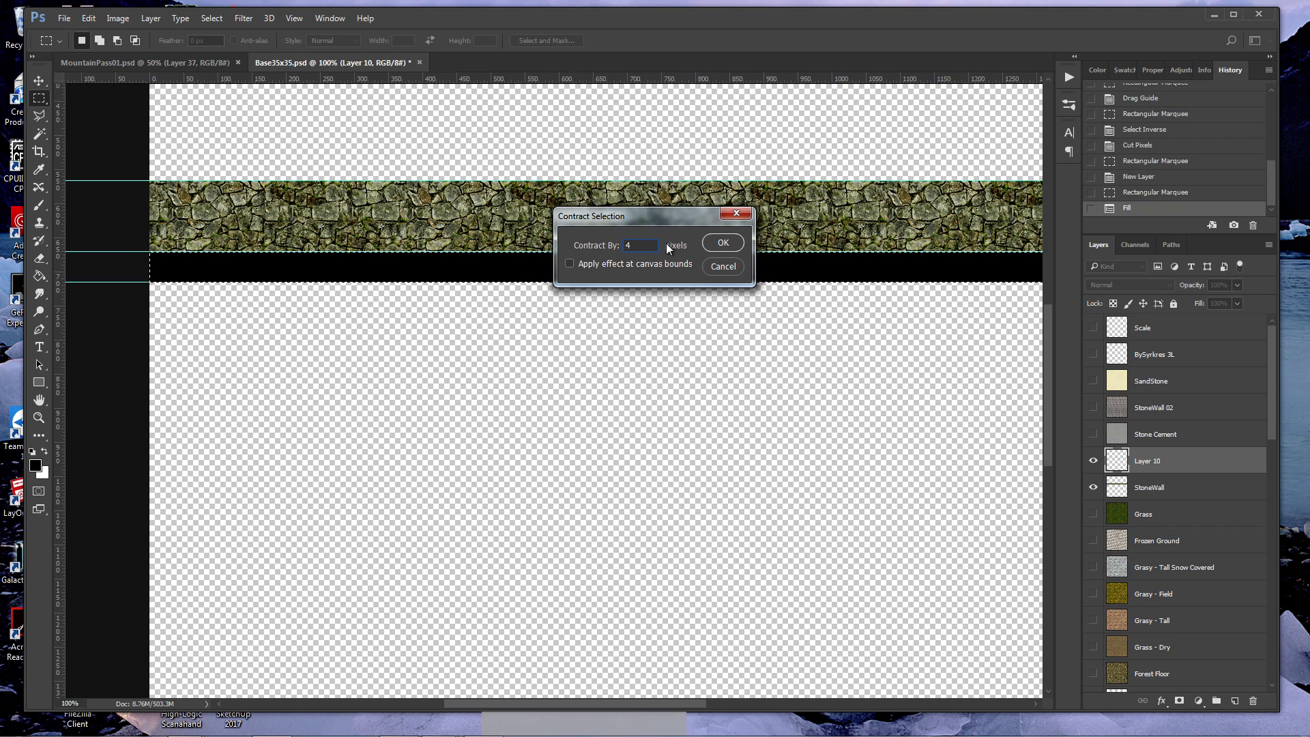
left_click(714, 244)
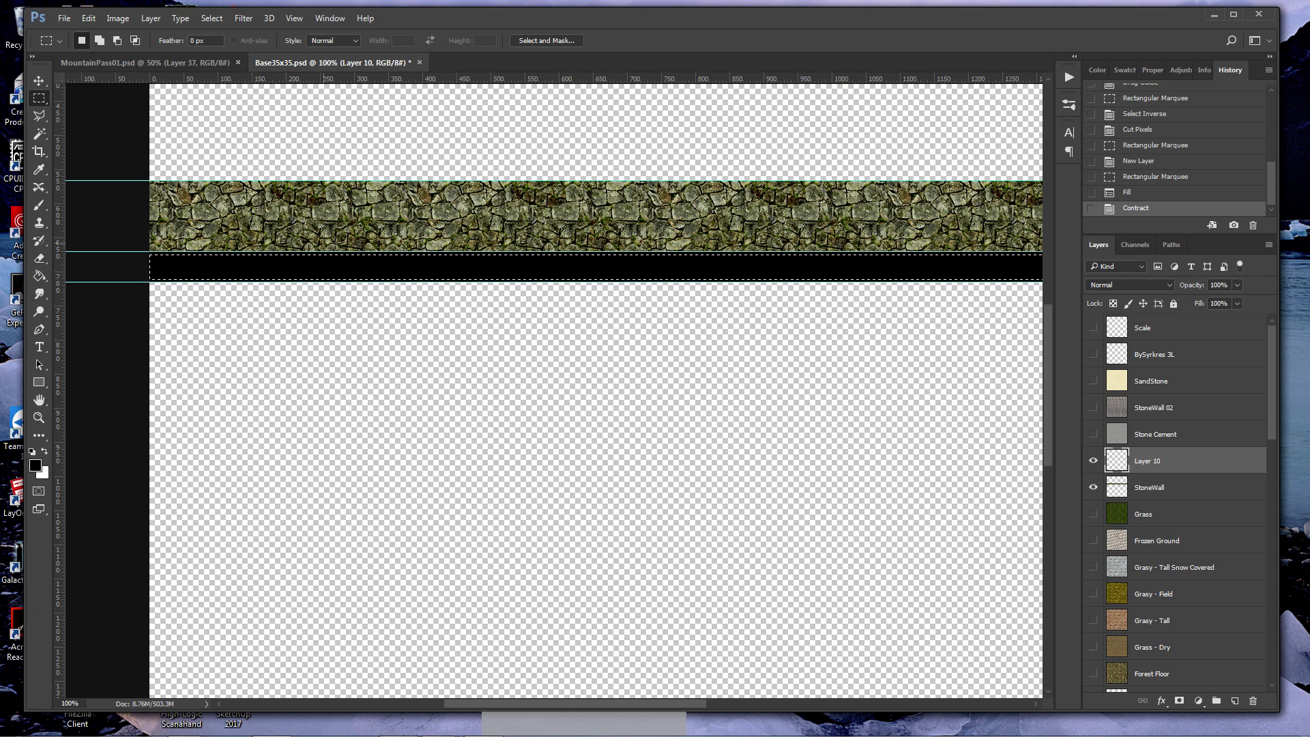
- Cut the contracted area out of the black band to leave an outline, and lower that layer's opacity to 52%
key("ctrl+x")
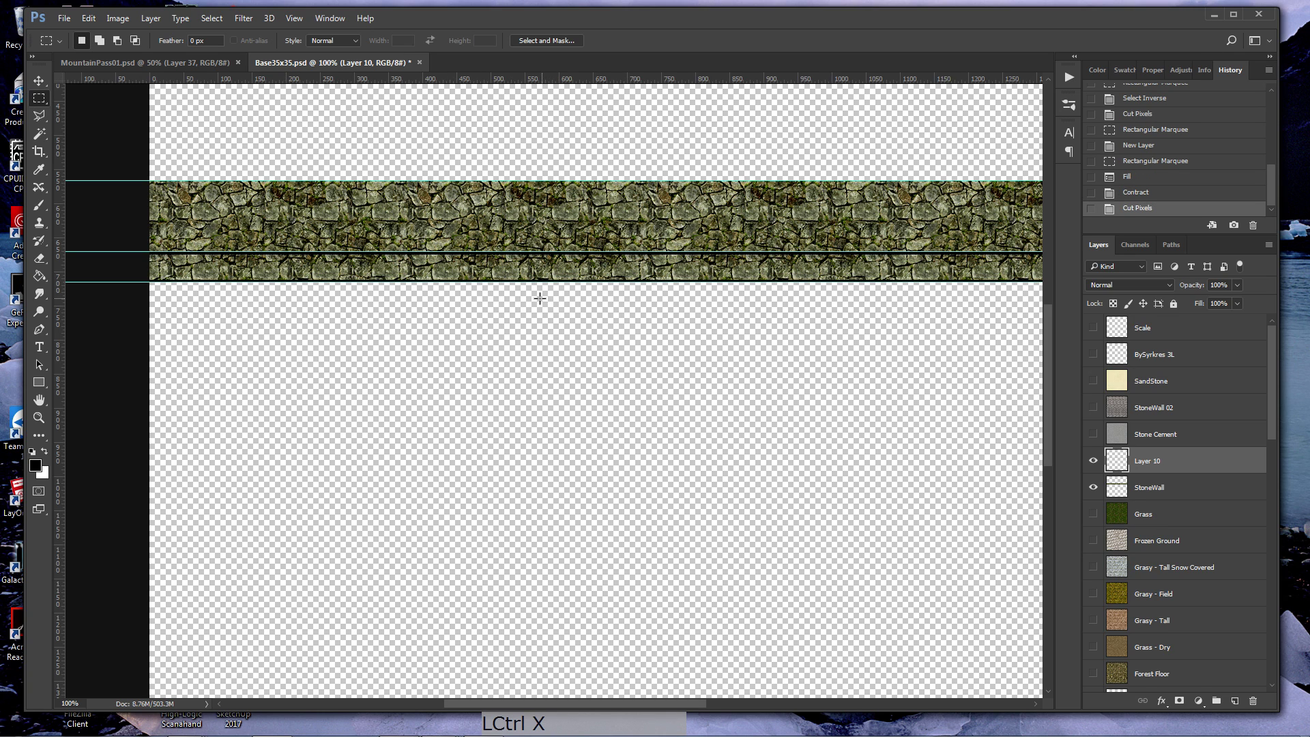
key("z")
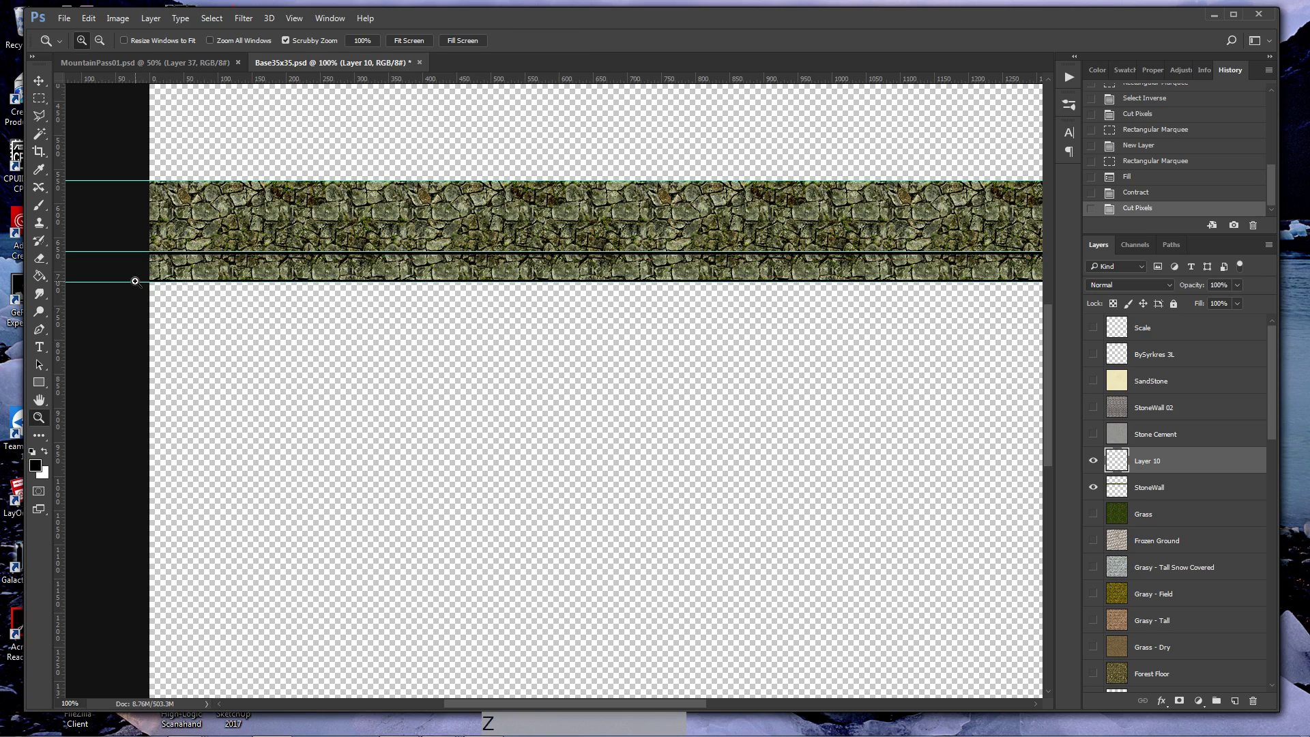
left_click_drag(140, 257, 236, 258)
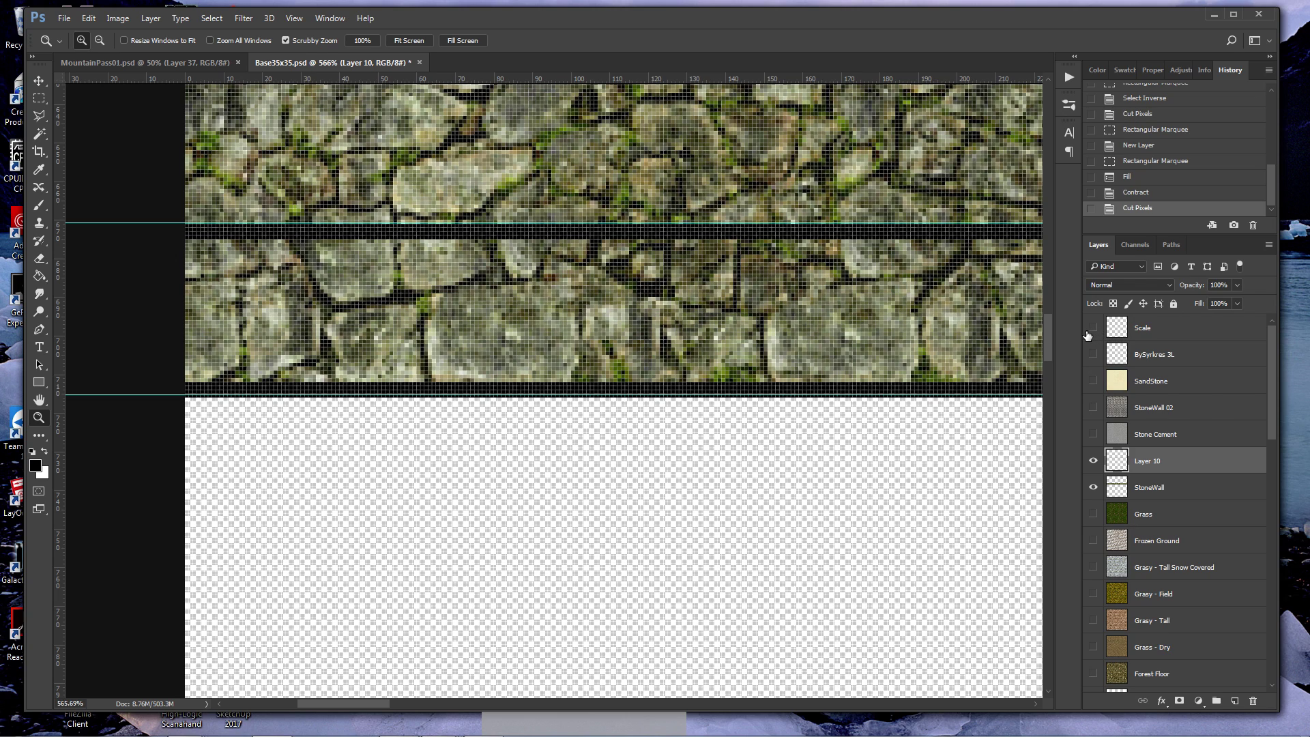
left_click(1233, 286)
left_click(1202, 302)
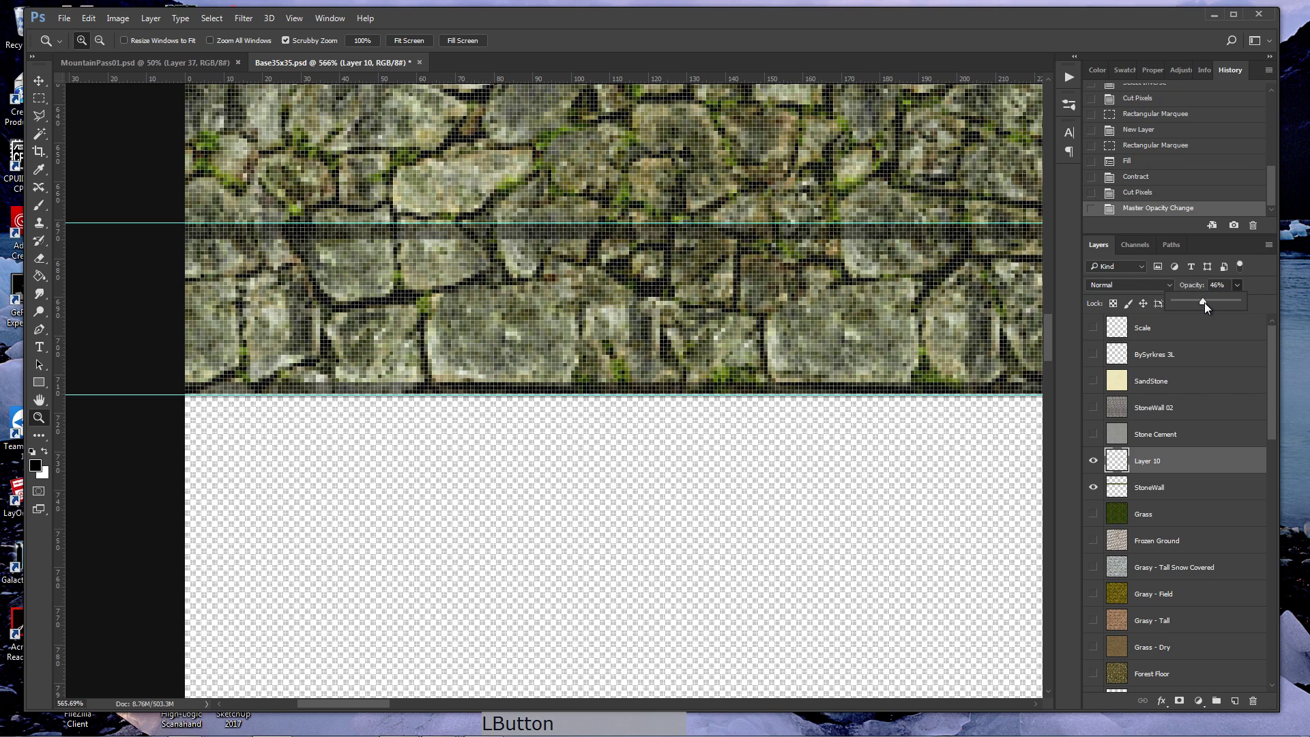
left_click_drag(1205, 302, 1207, 301)
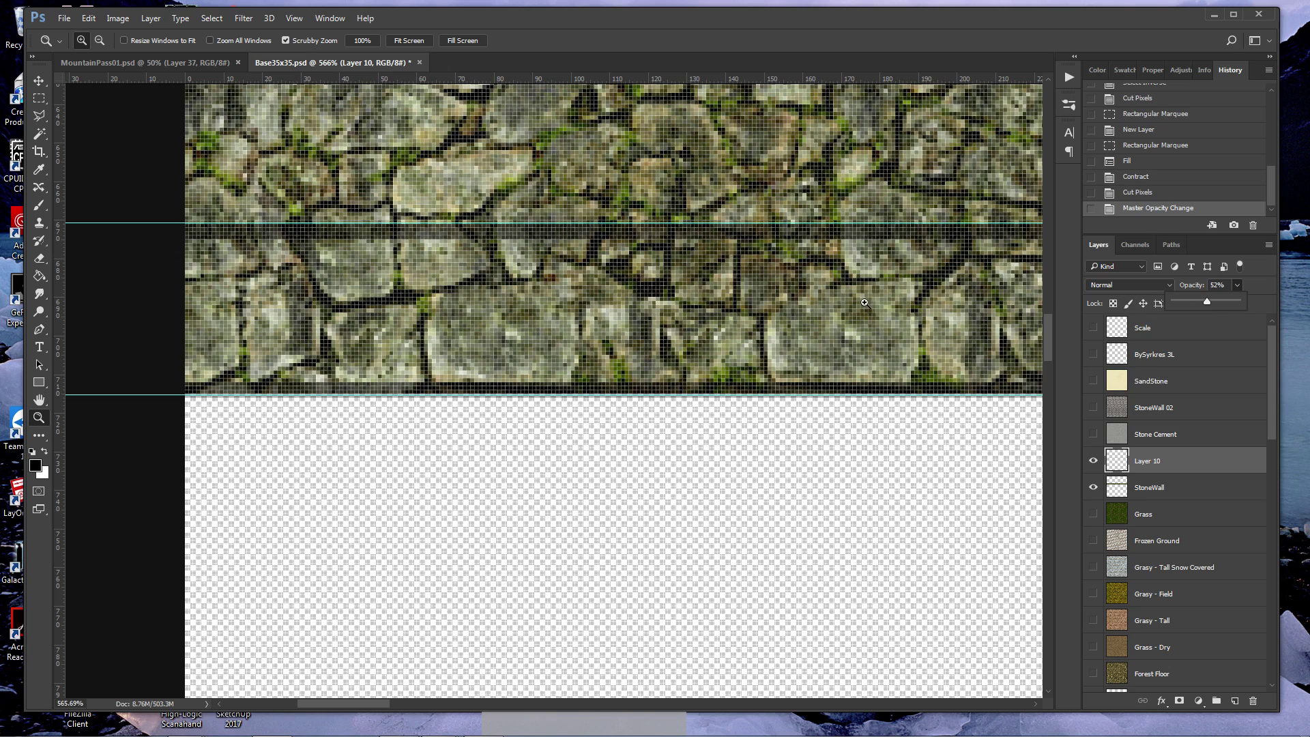
- Select a square about 44 px wide between the two lower guides and fill it with black on a new layer
left_click(39, 98)
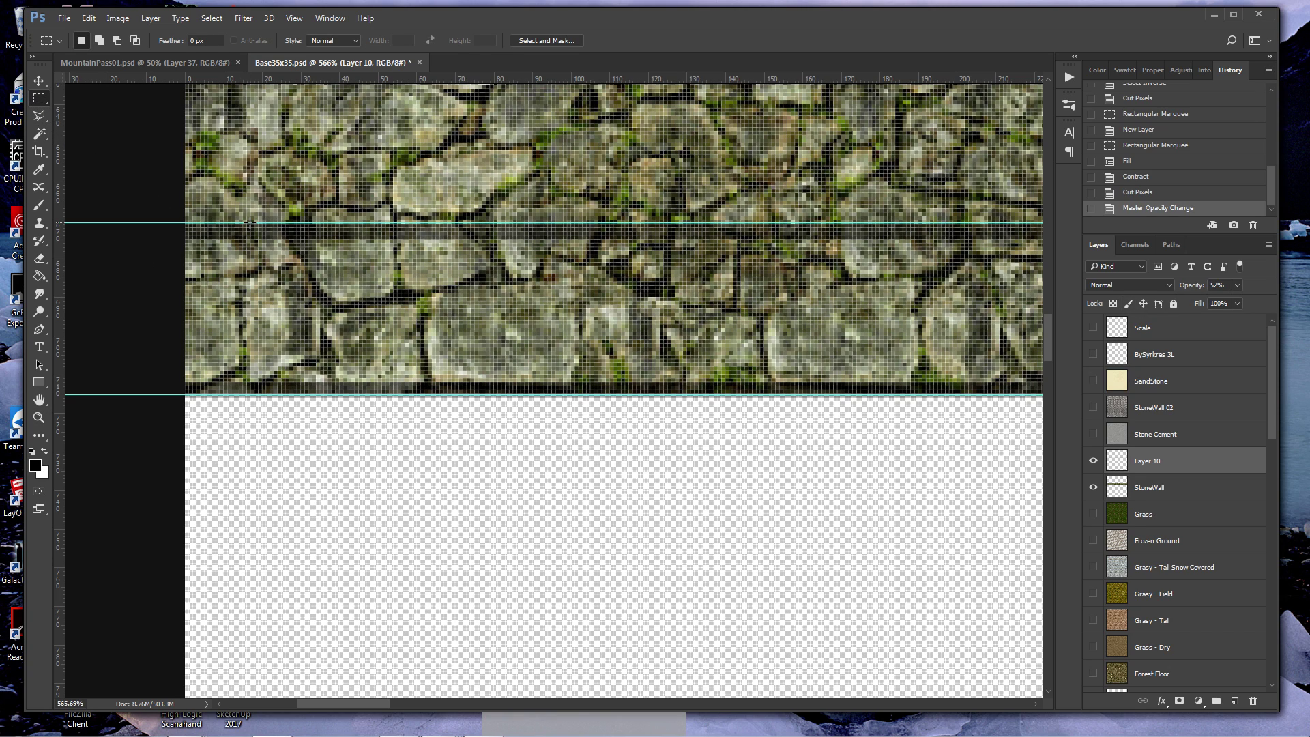
left_click_drag(250, 222, 420, 421)
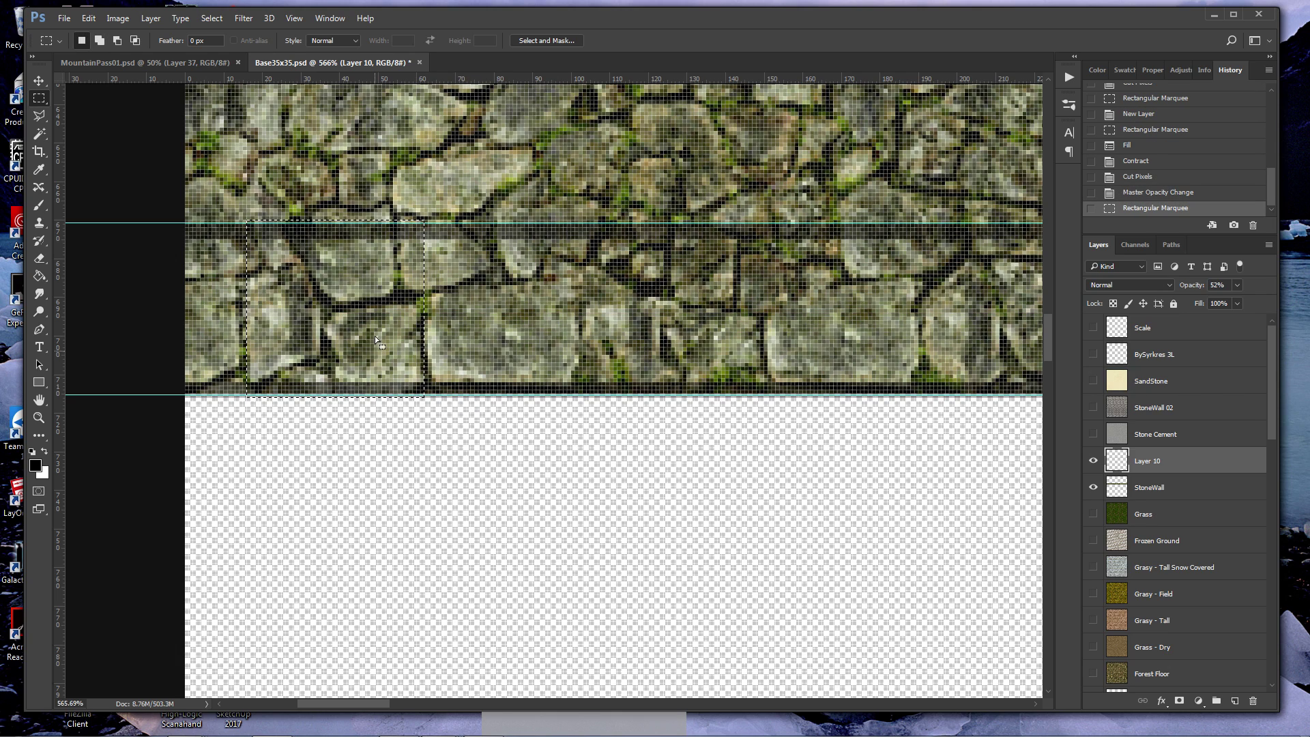
left_click(435, 223)
left_click_drag(433, 223, 600, 432)
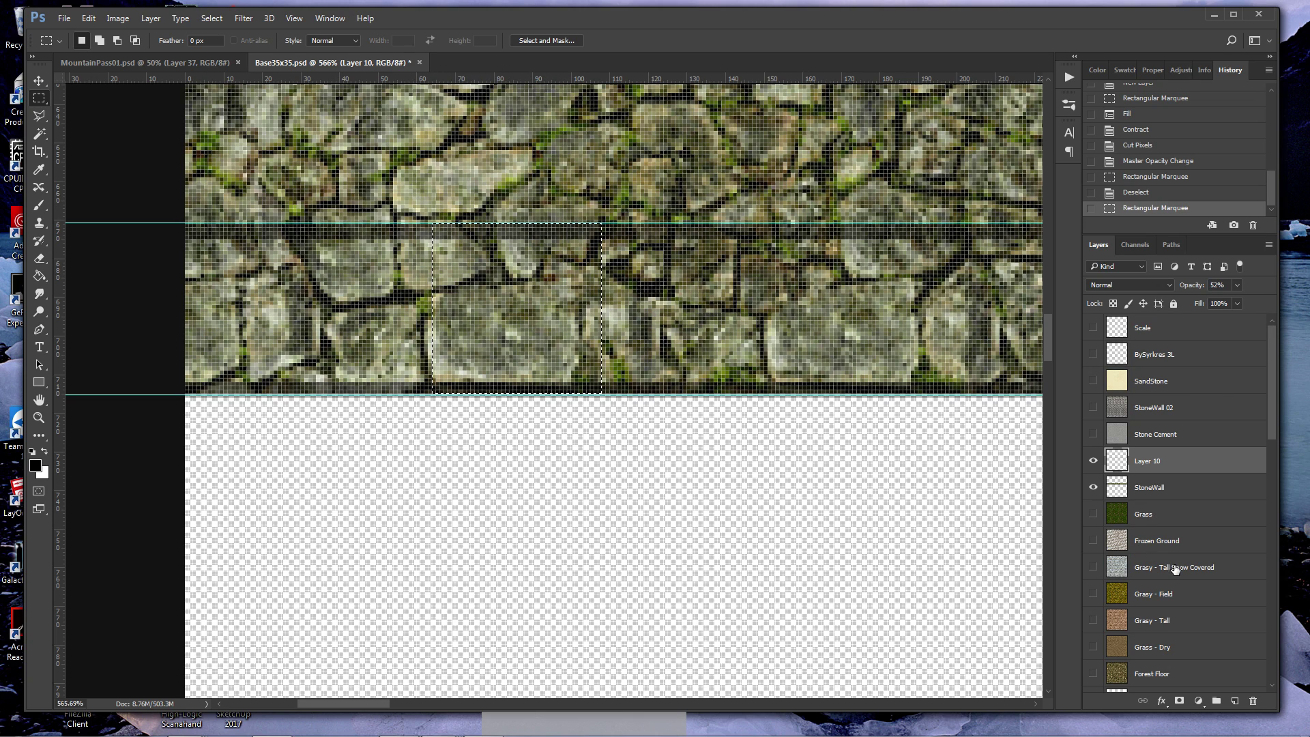
left_click(1236, 700)
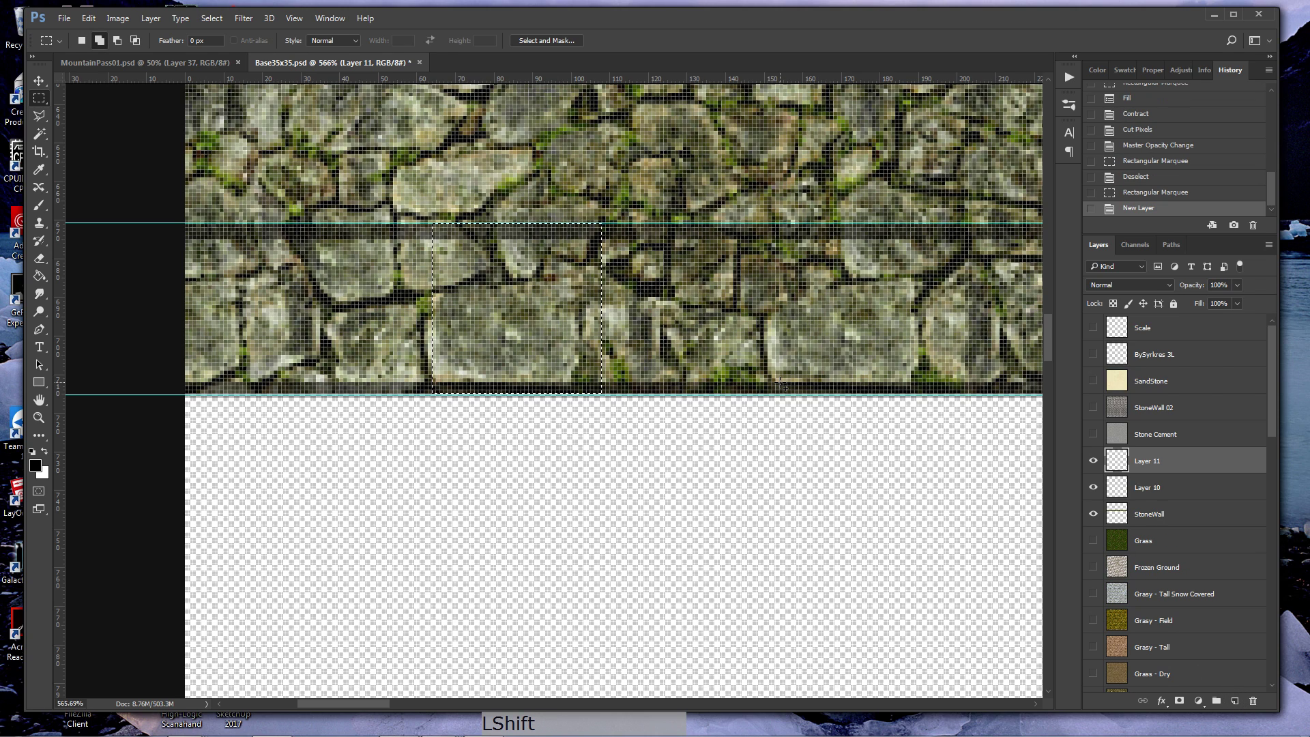
key("shift+F5")
left_click(746, 213)
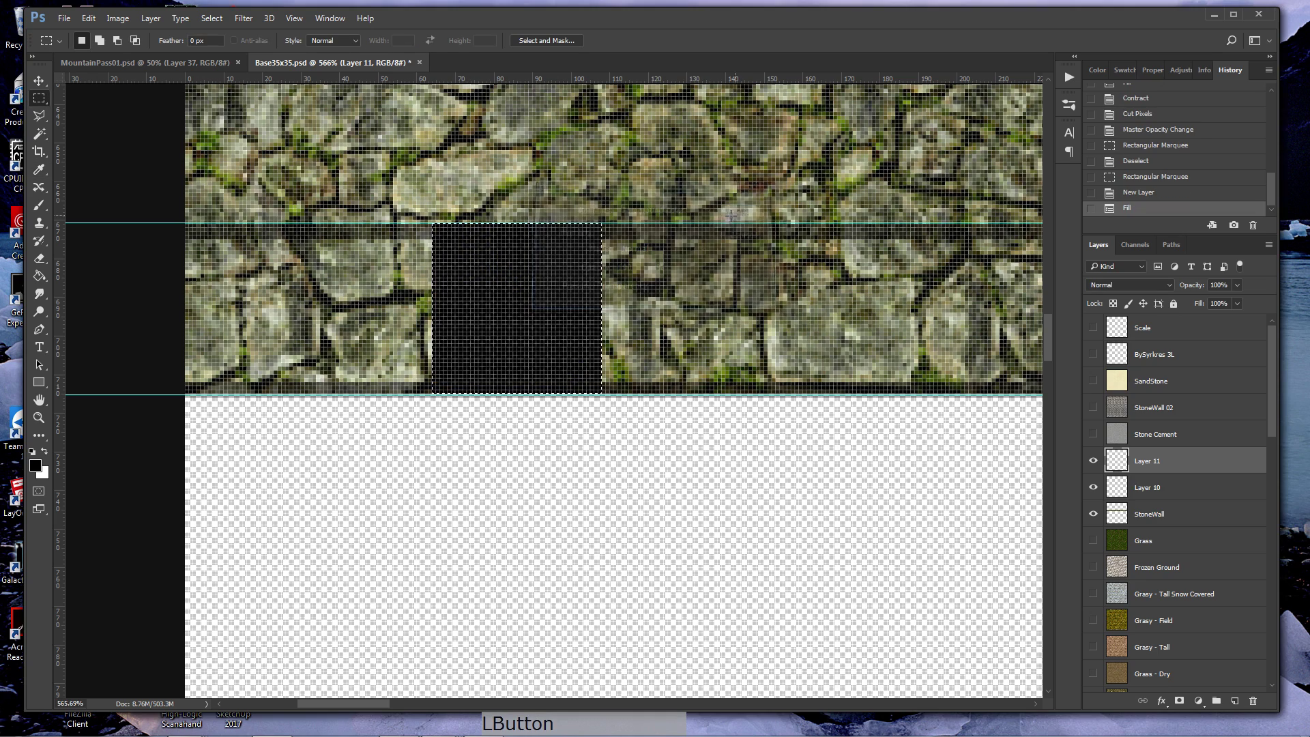
- Deselect and move the black square flush against the canvas's left edge between the lower guides
key("ctrl+d")
key("v")
left_click_drag(570, 315, 324, 315)
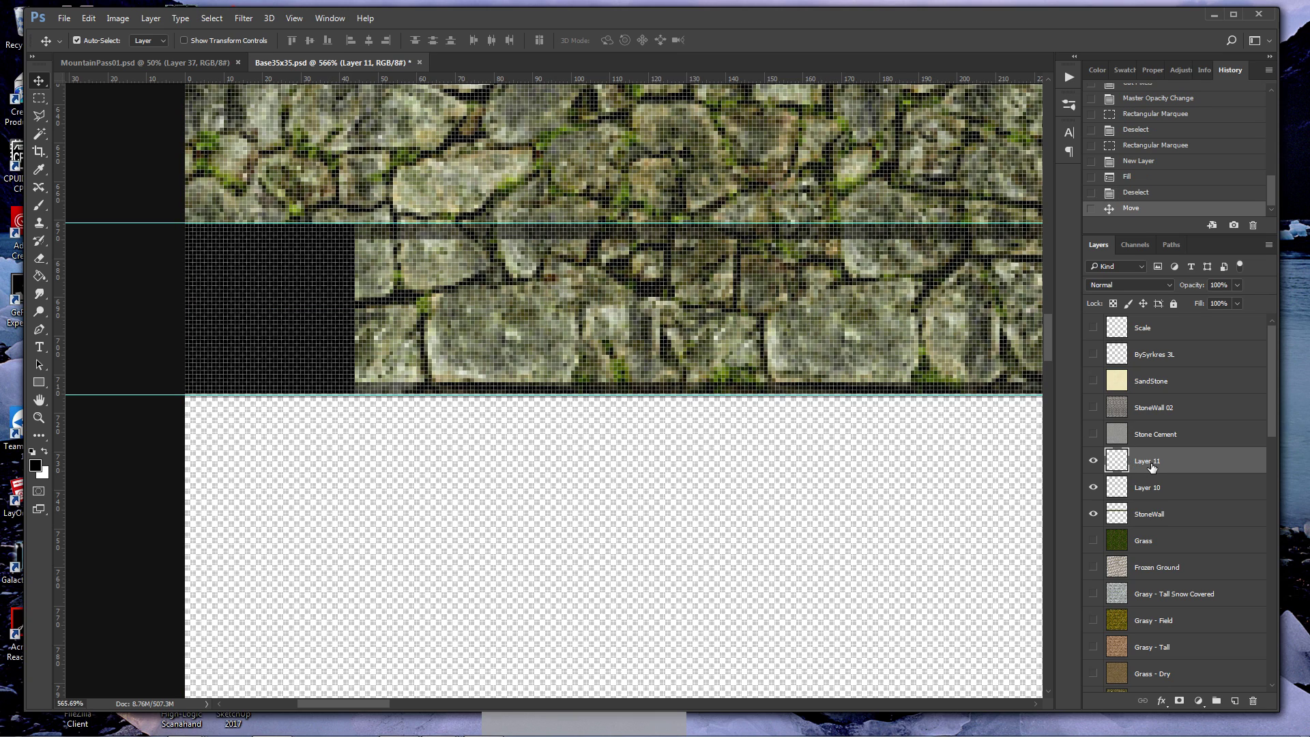
left_click(1118, 468, "ctrl")
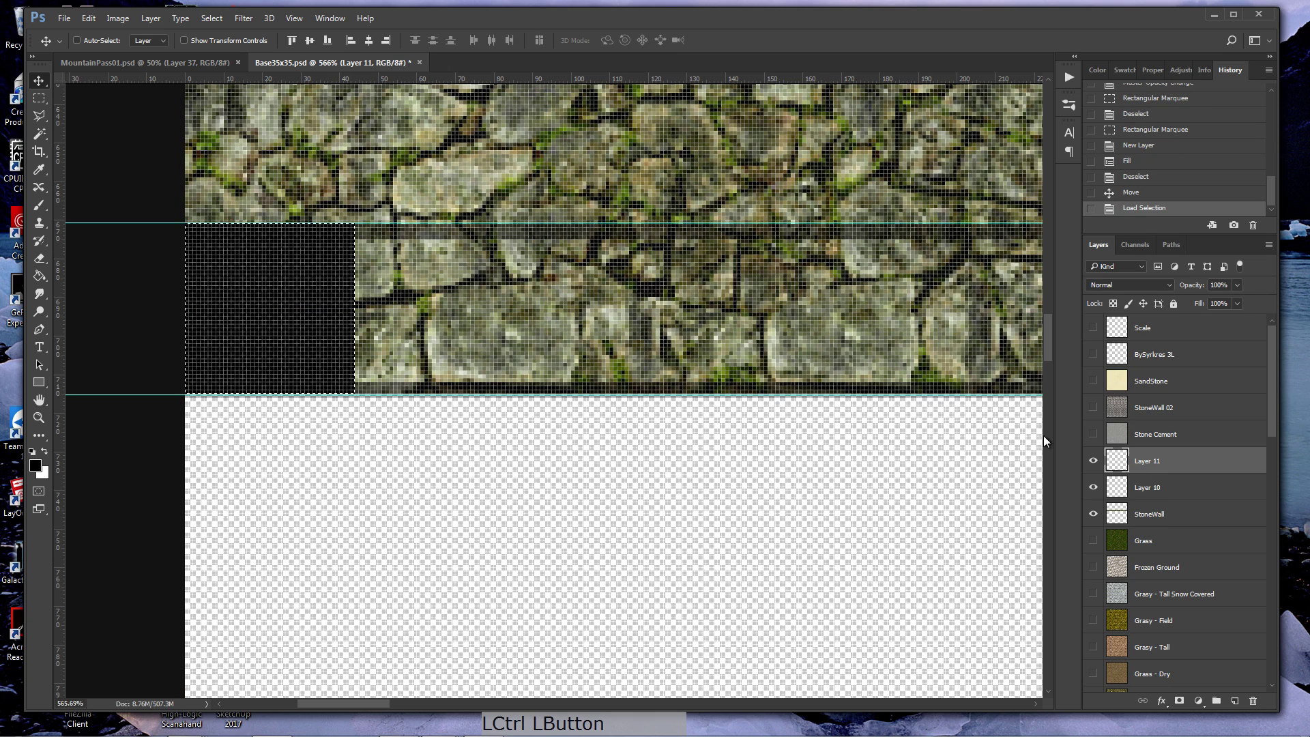
left_click(224, 21)
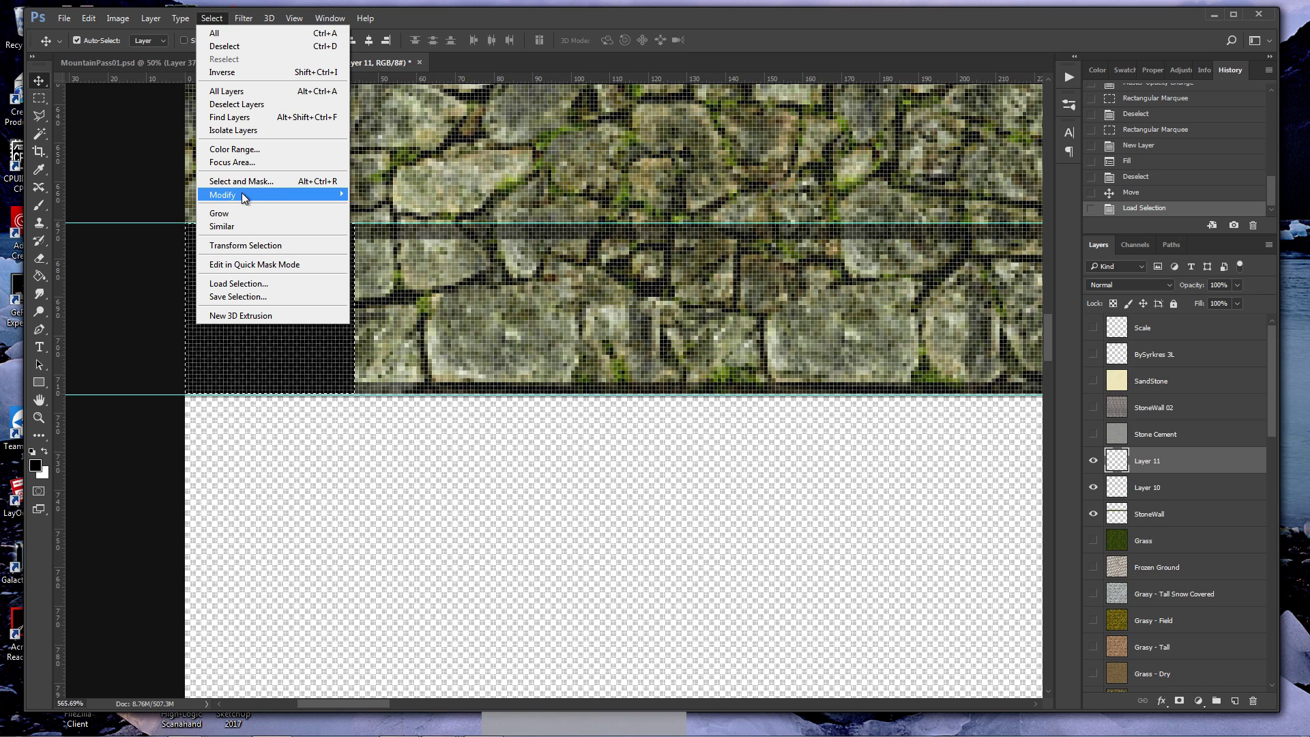
mouse_move(242, 194)
left_click(382, 238)
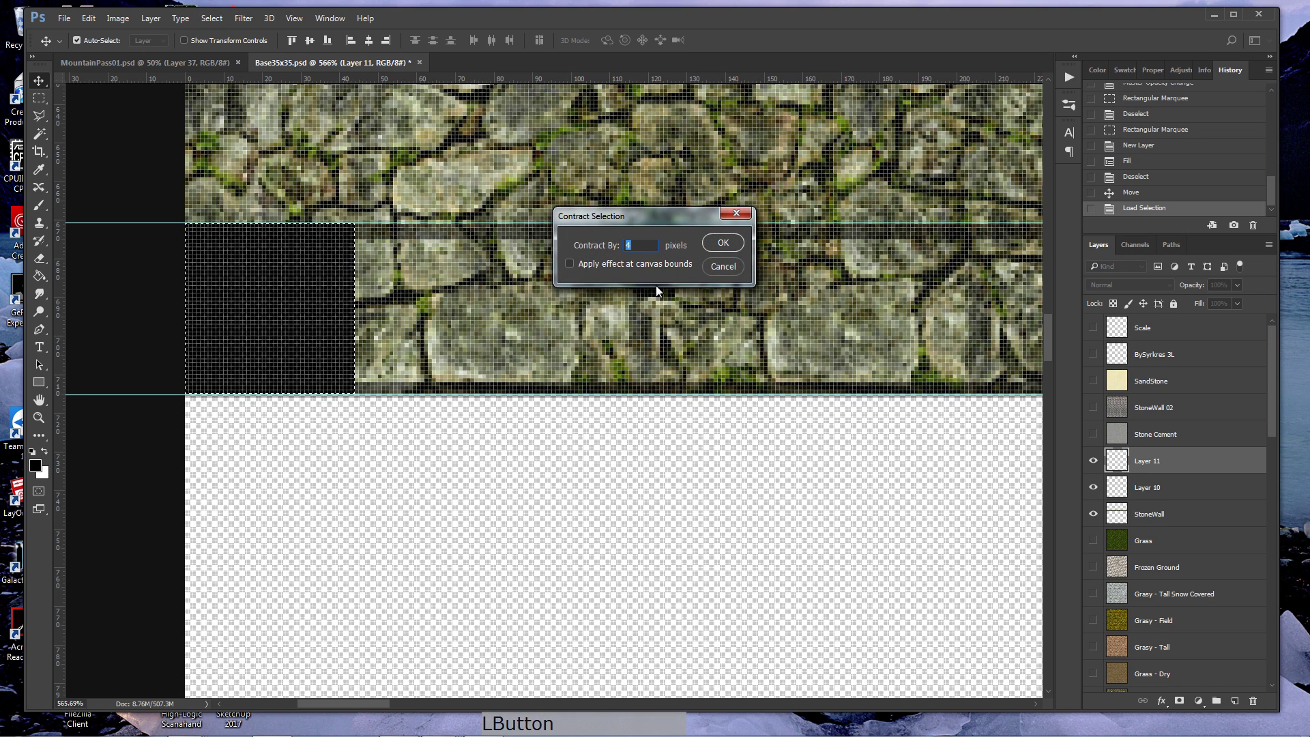
type("14")
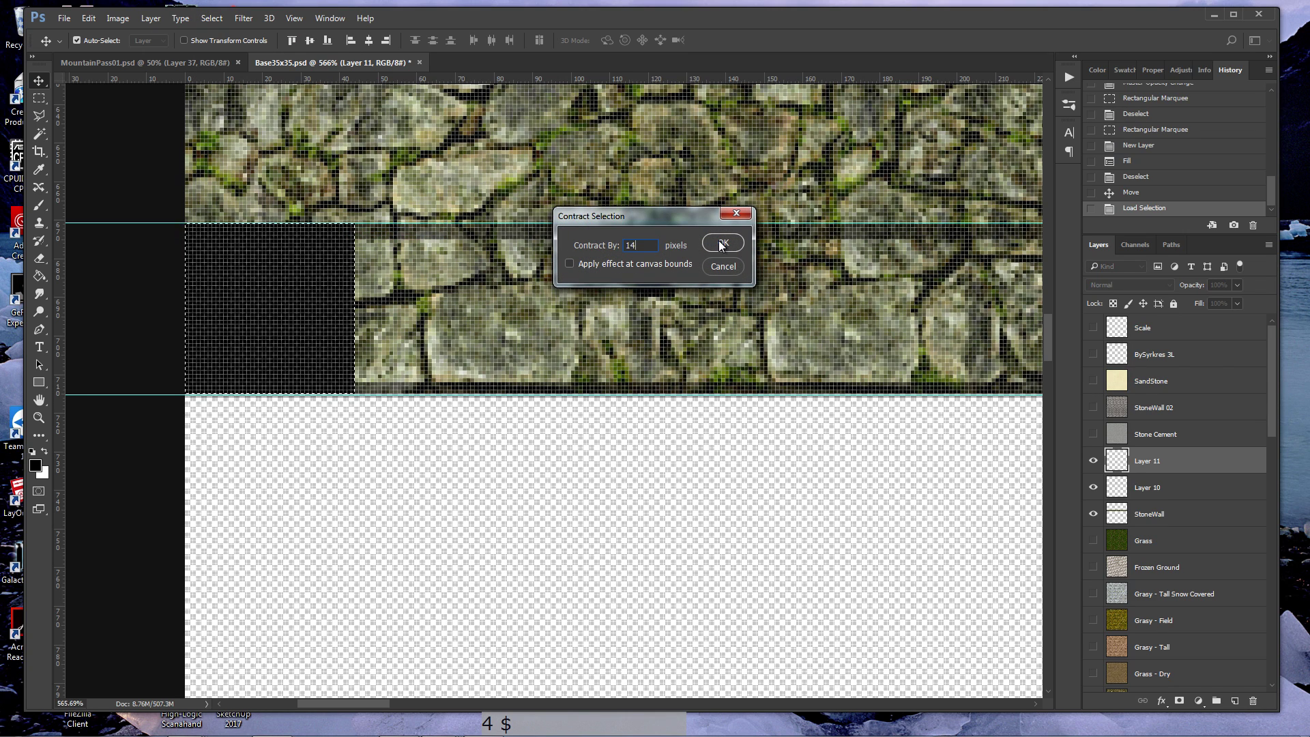
left_click(720, 243)
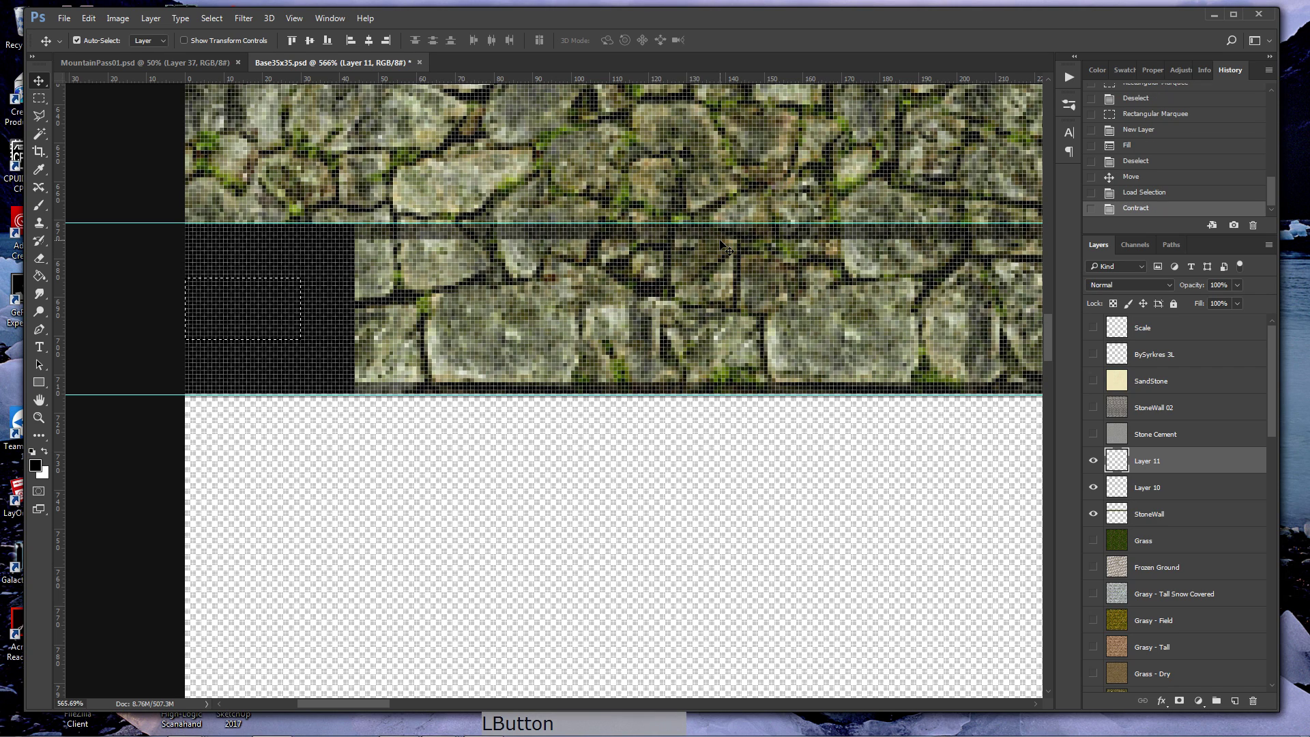
key("ctrl+d")
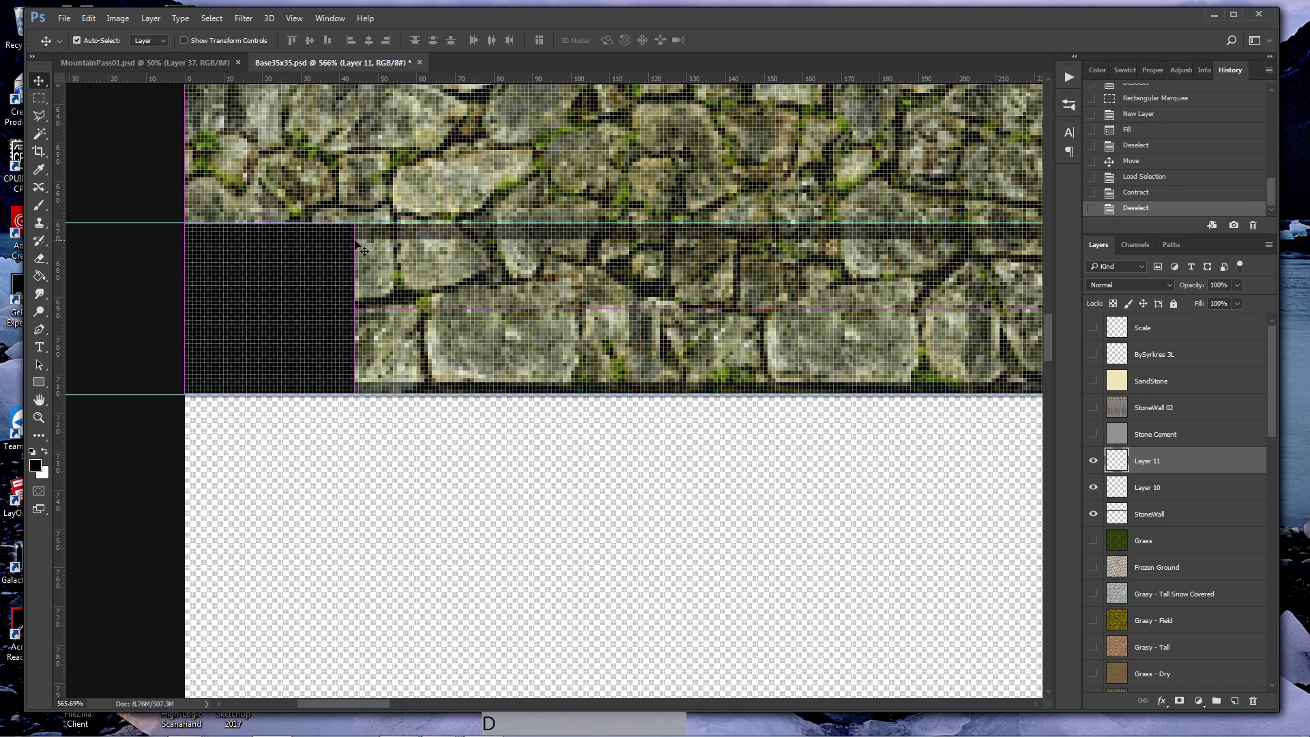
- Move the black square clear of the canvas edge and cut out its center using its outline selection contracted by 14 pixels
left_click_drag(273, 270, 410, 276)
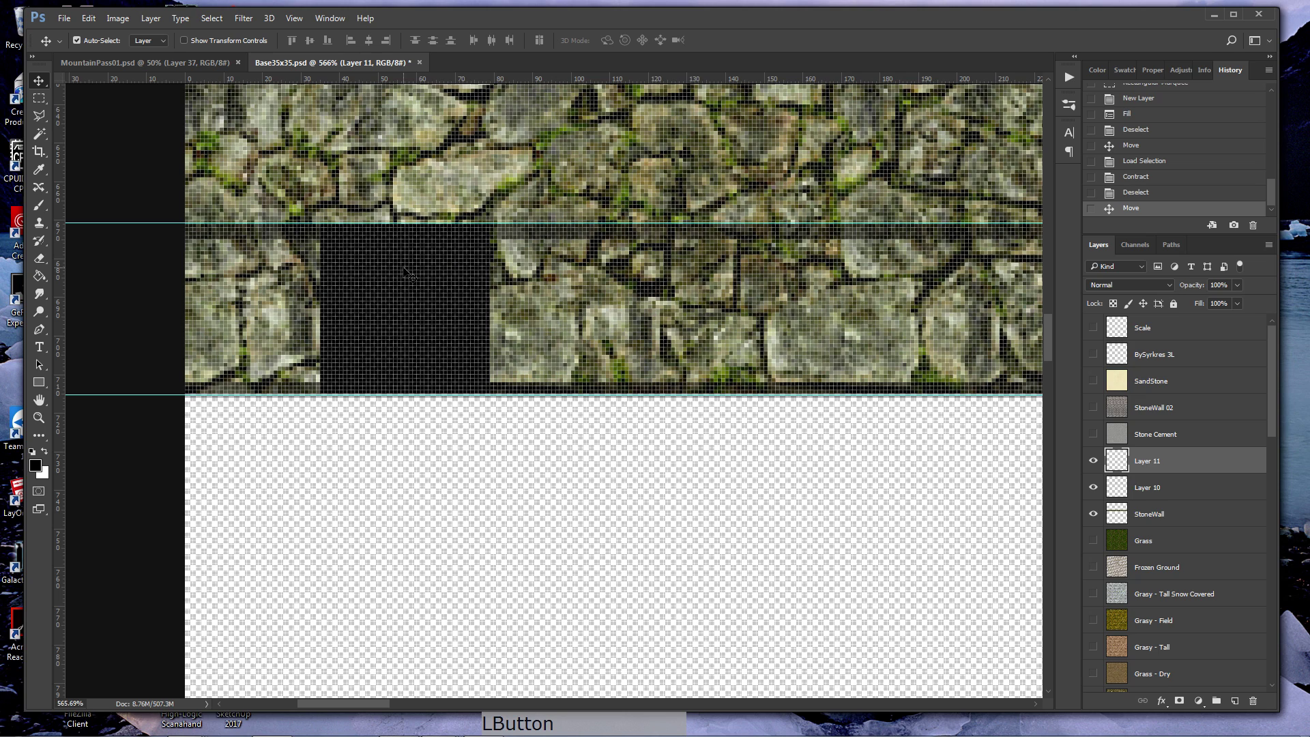
left_click(1116, 461, "ctrl")
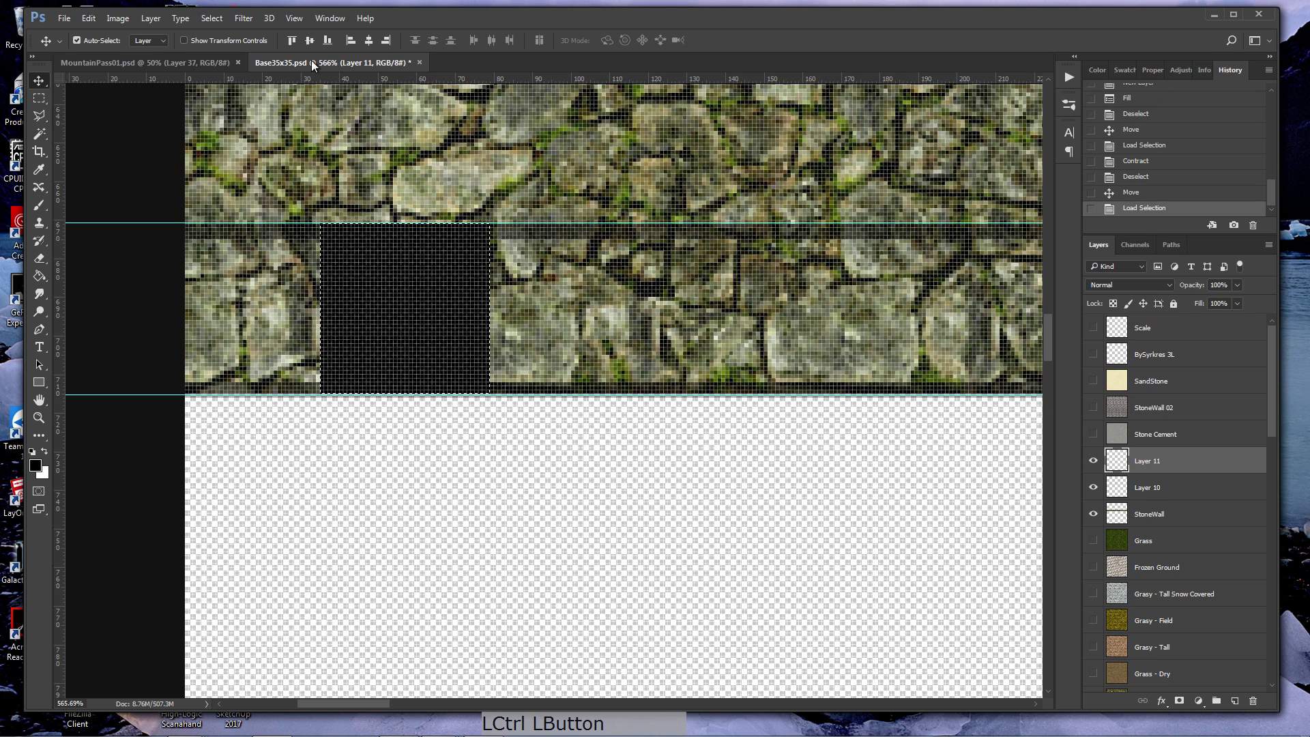
left_click(212, 18)
mouse_move(252, 195)
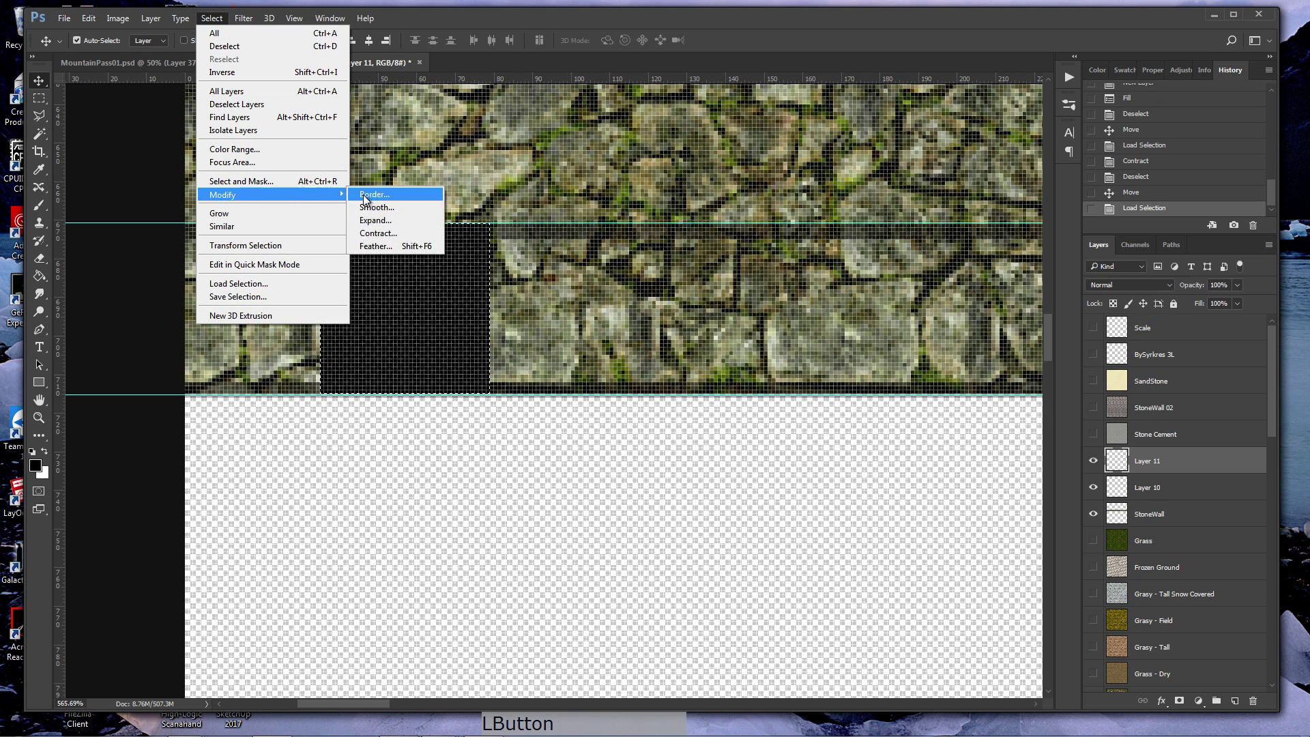
left_click(376, 233)
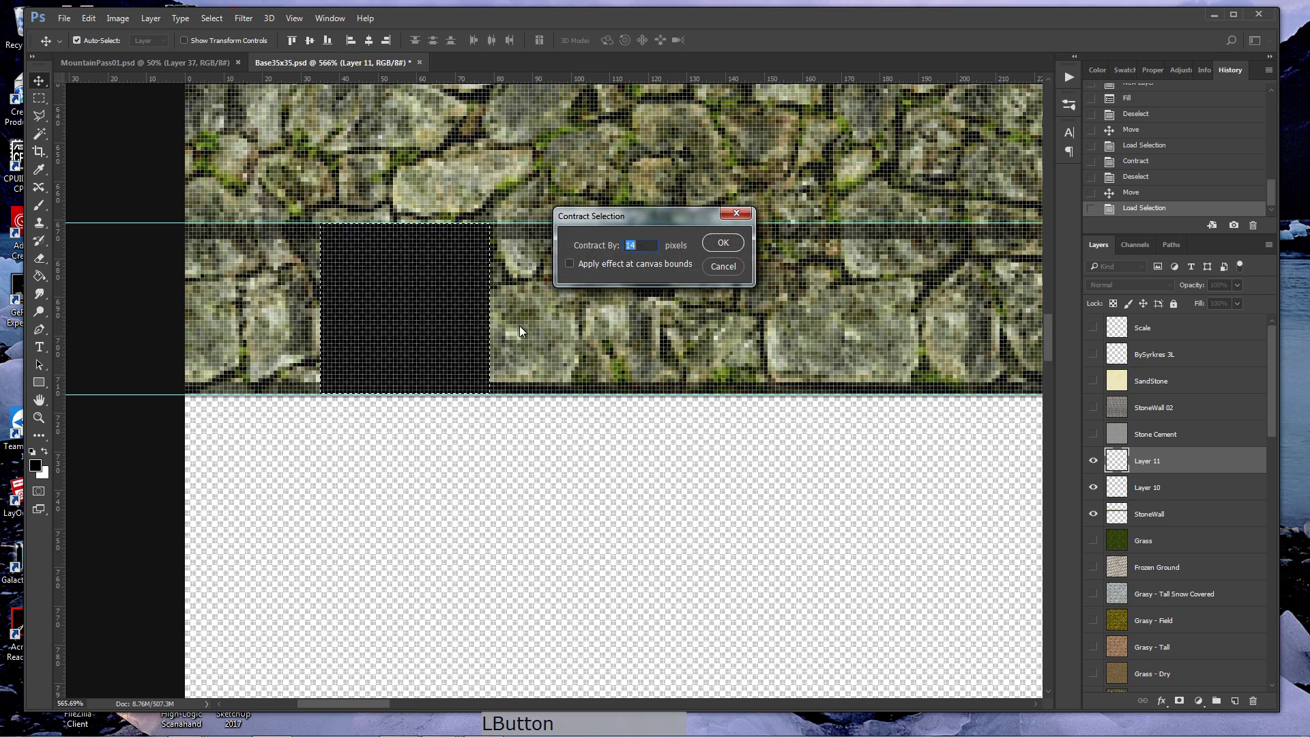
left_click(713, 240)
key("ctrl+x")
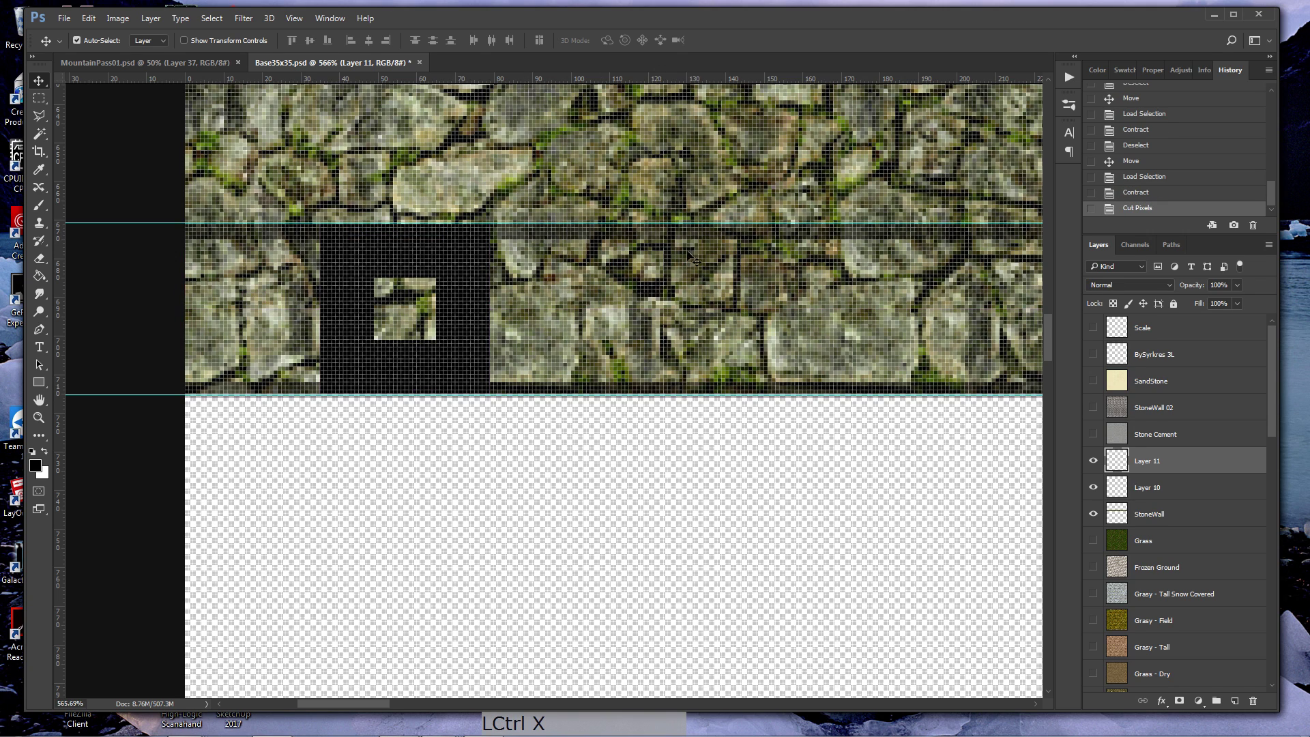
- Lower the opacity of the hollowed black square's layer to 55%
left_click_drag(1236, 288, 1209, 302)
key("ctrl+0")
key("Return")
key("ctrl+0")
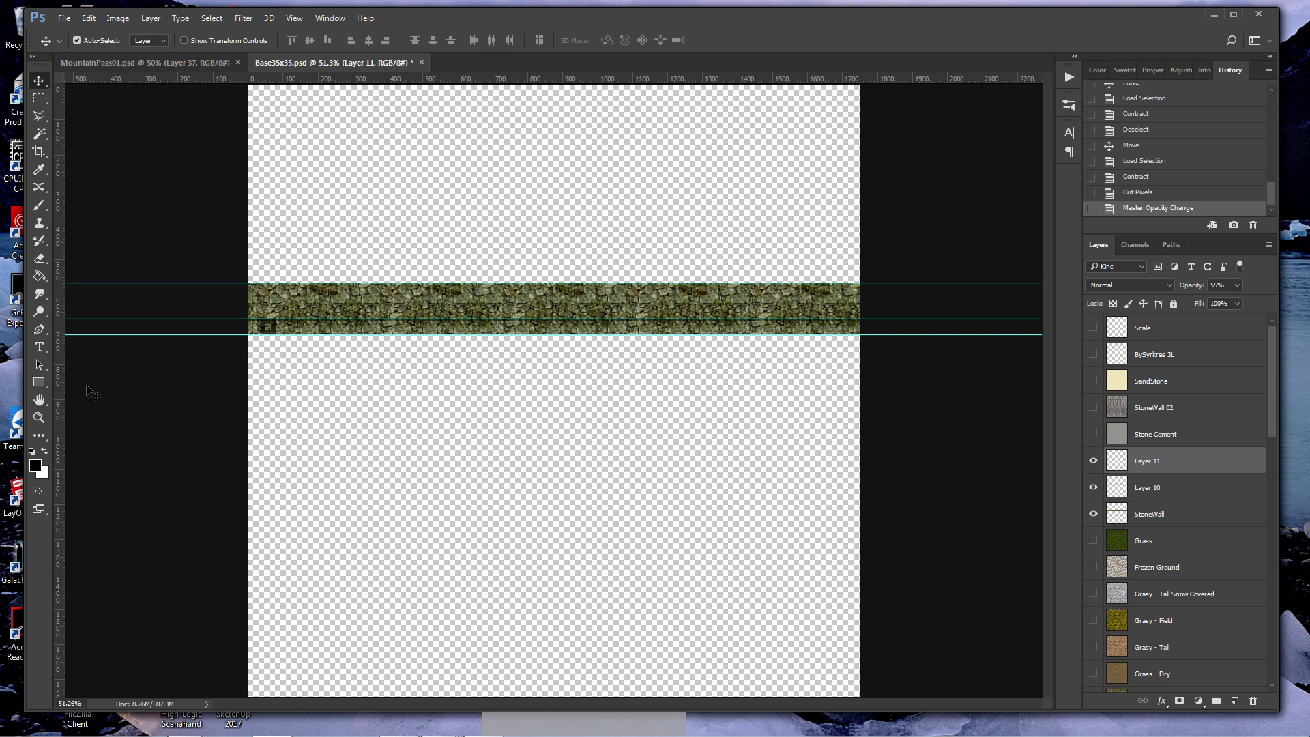
double_click(39, 417)
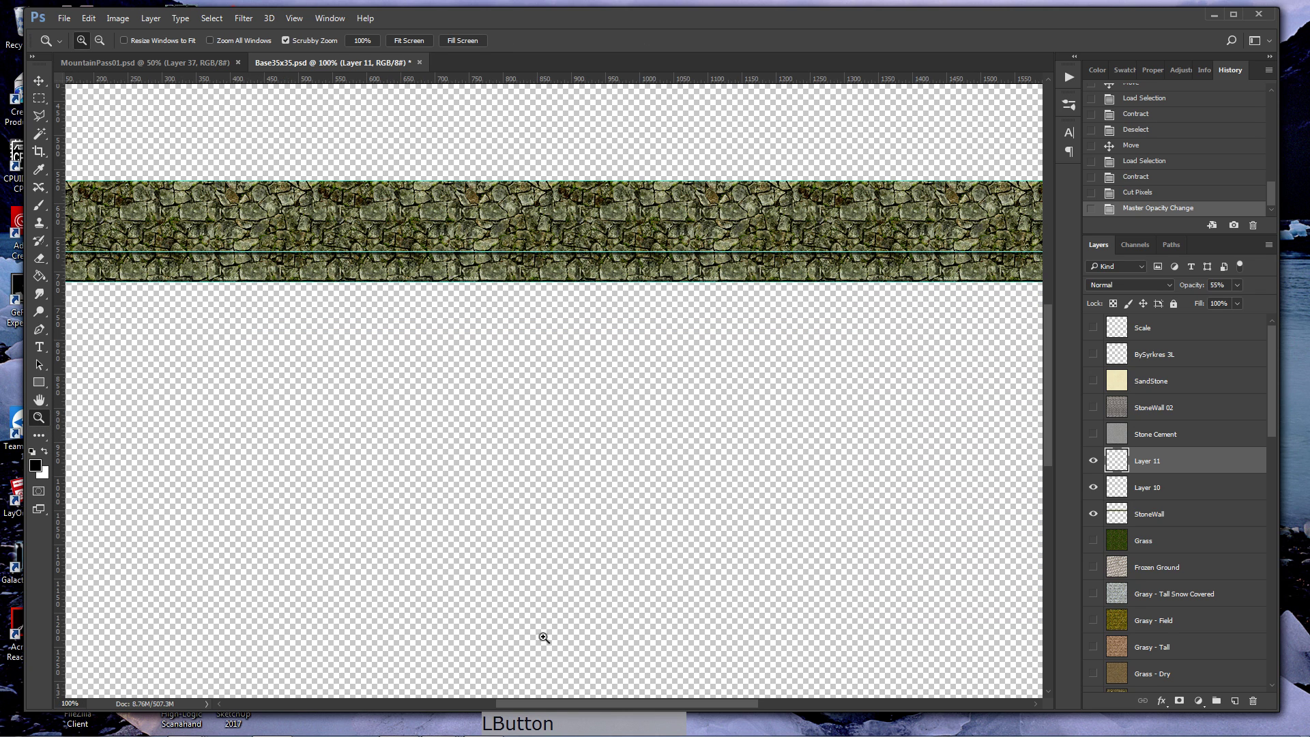
left_click_drag(608, 704, 521, 704)
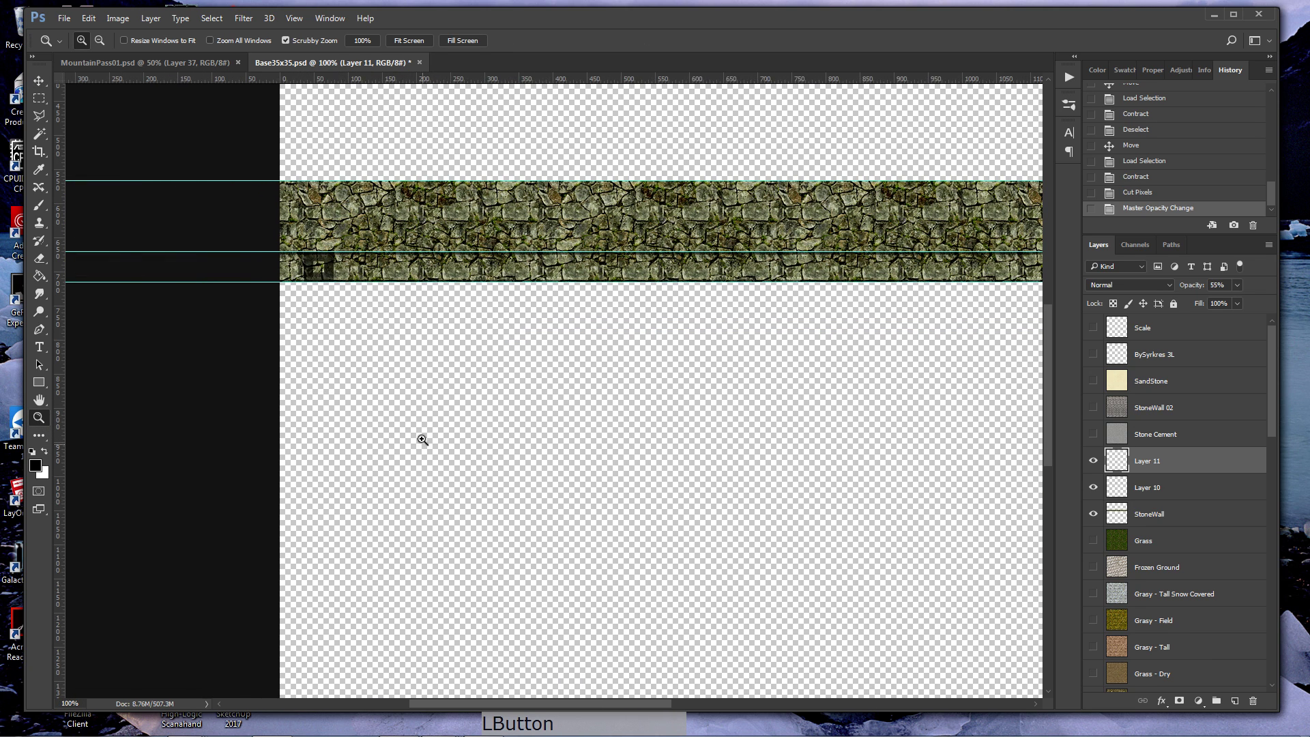
- Enlarge the hole in the square frame by selecting it with the Magic Wand, expanding the selection by 2 pixels, and cutting it away
key("z")
left_click_drag(308, 268, 371, 267)
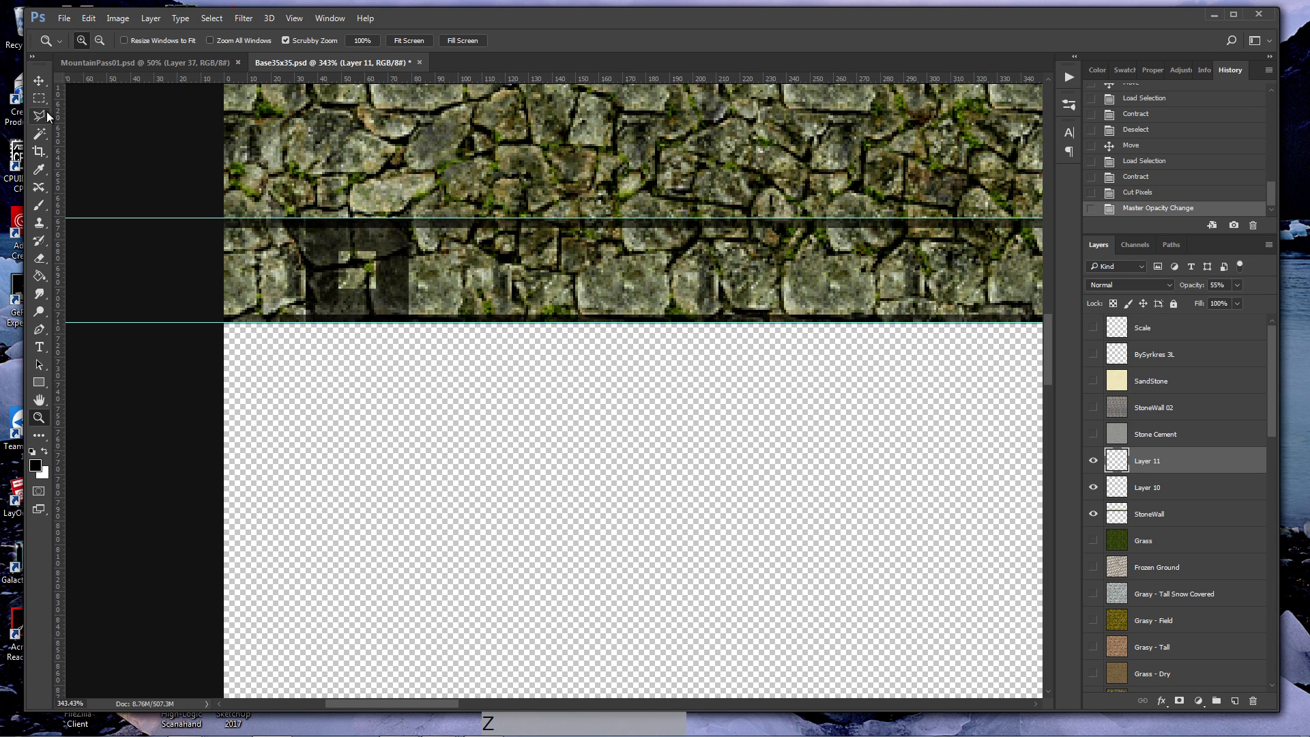
left_click(39, 133)
left_click(367, 280)
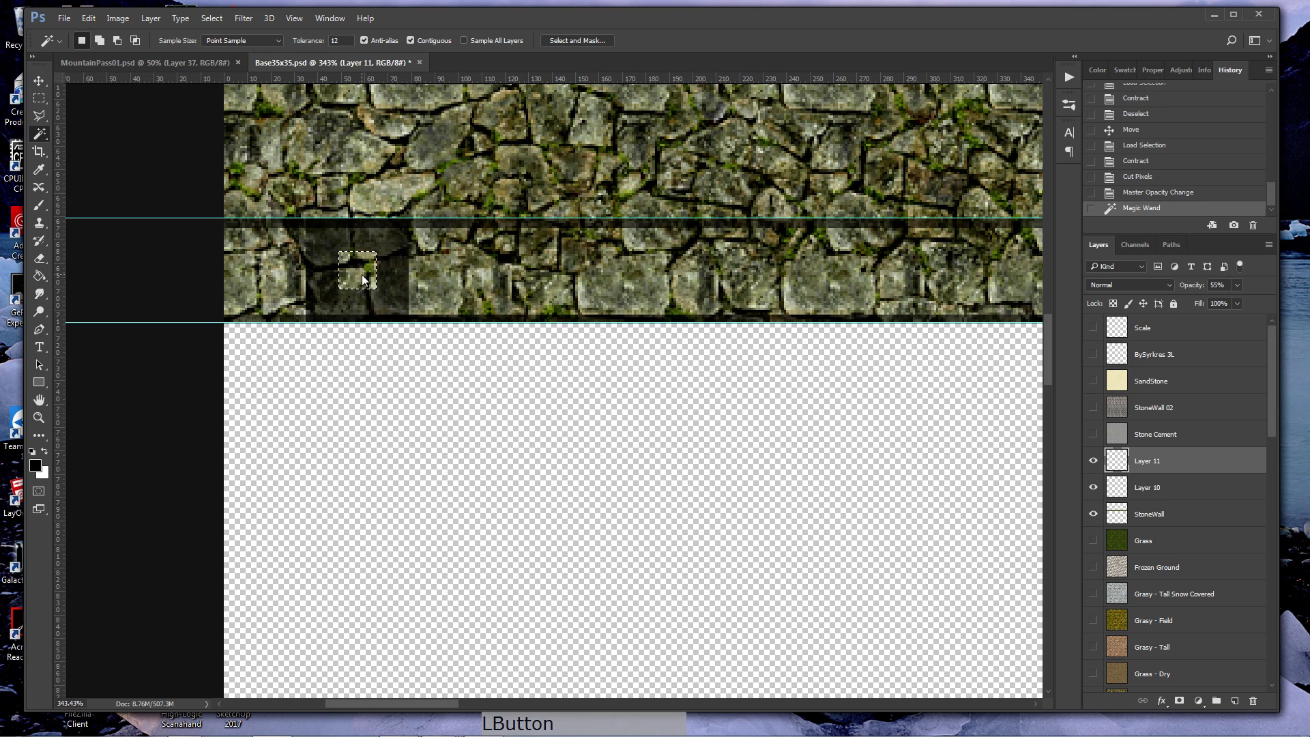
left_click(211, 18)
mouse_move(303, 195)
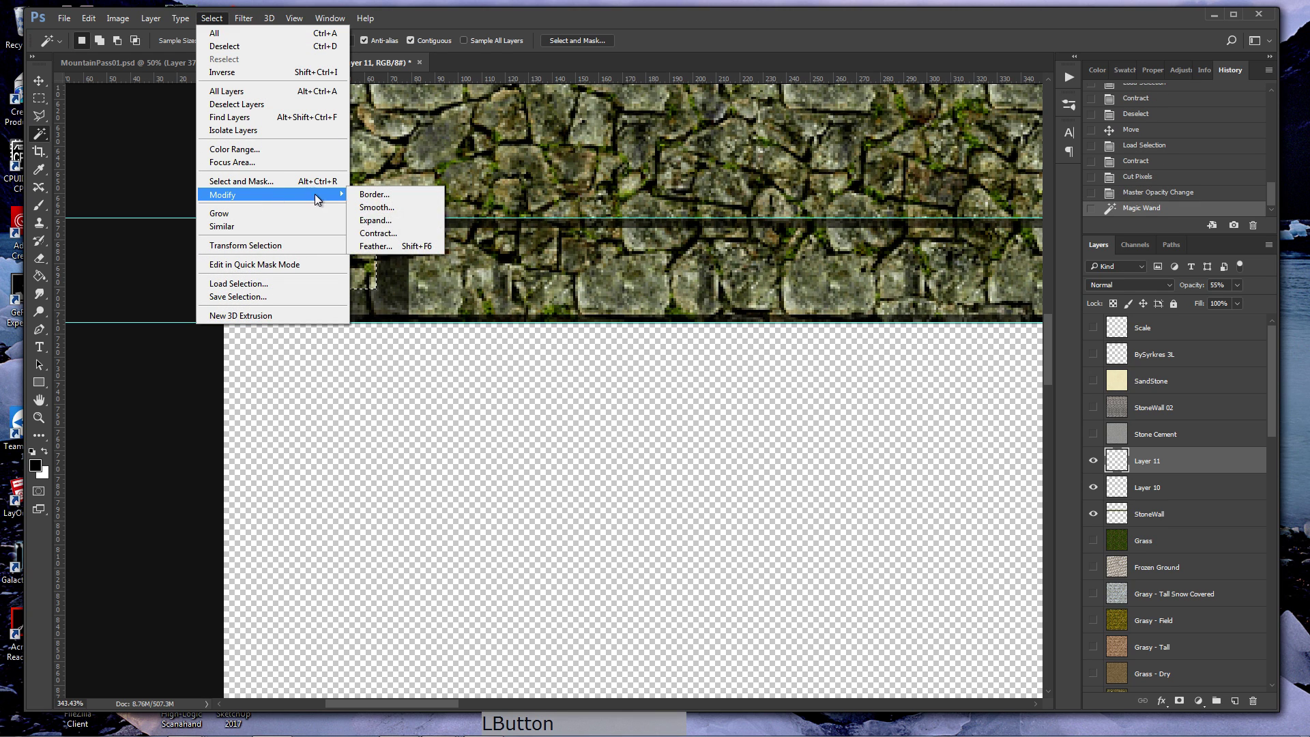
left_click(375, 220)
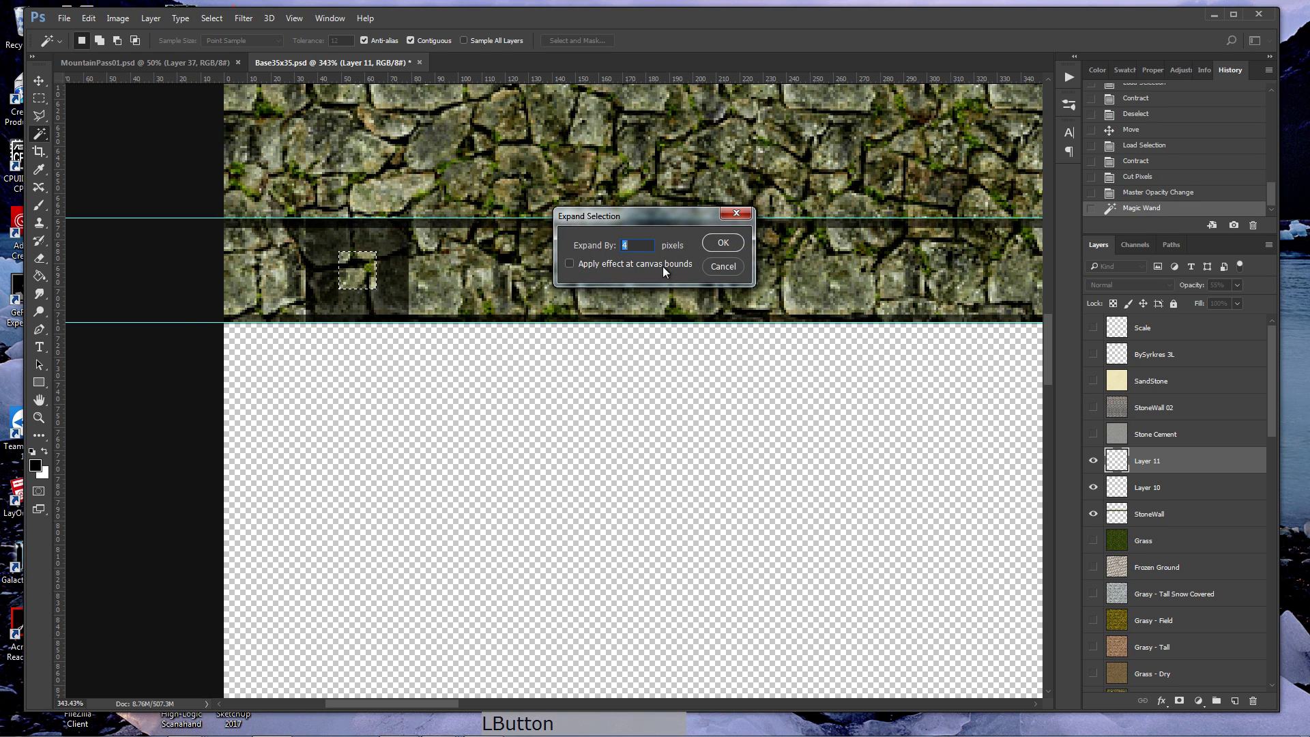
type("2")
left_click(721, 244)
key("ctrl+x")
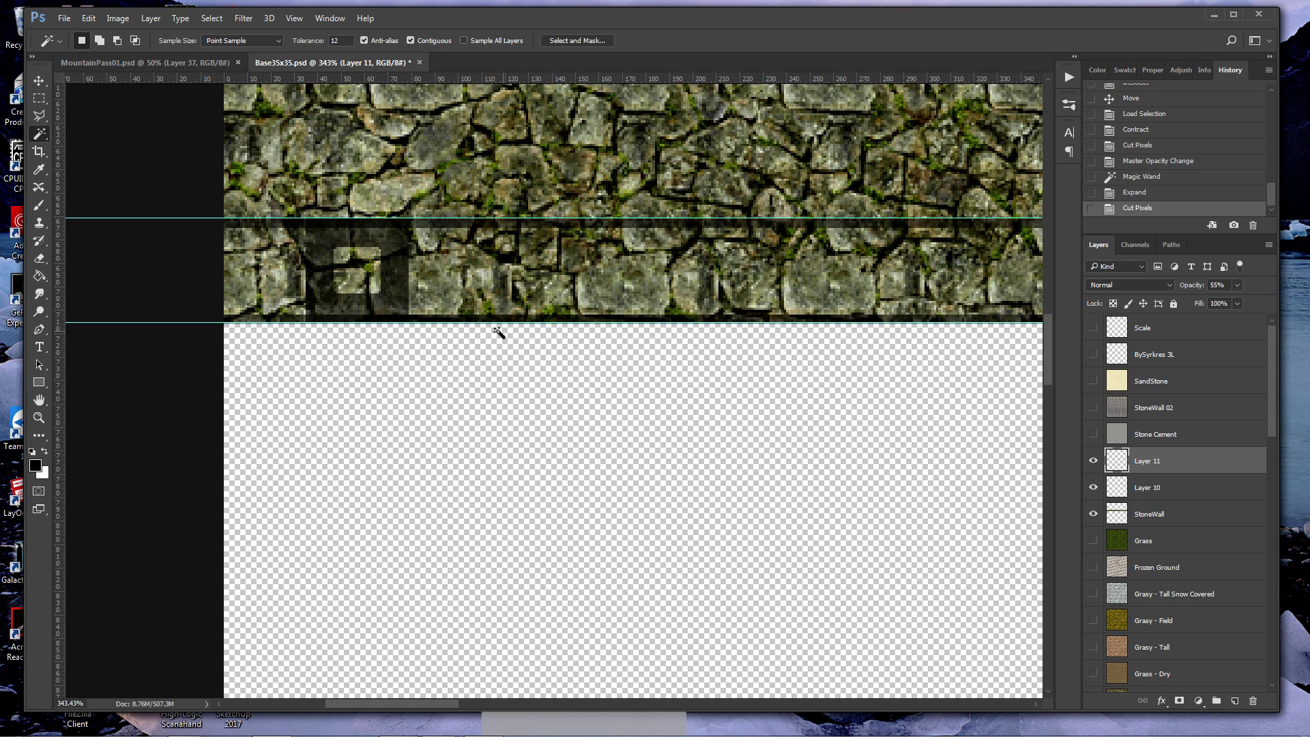
- Move the dark square frame flush against the canvas's left edge between the two lower guides
double_click(39, 419)
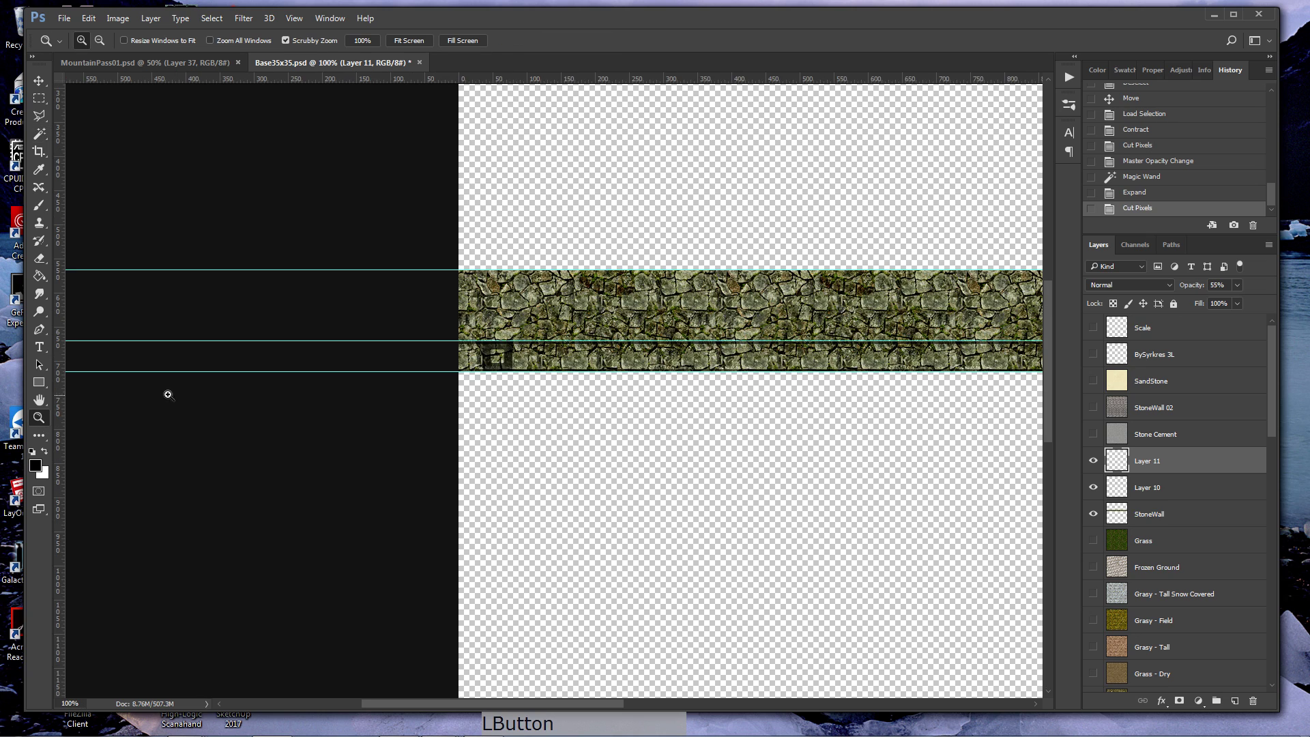
left_click_drag(497, 369, 576, 372)
key("v")
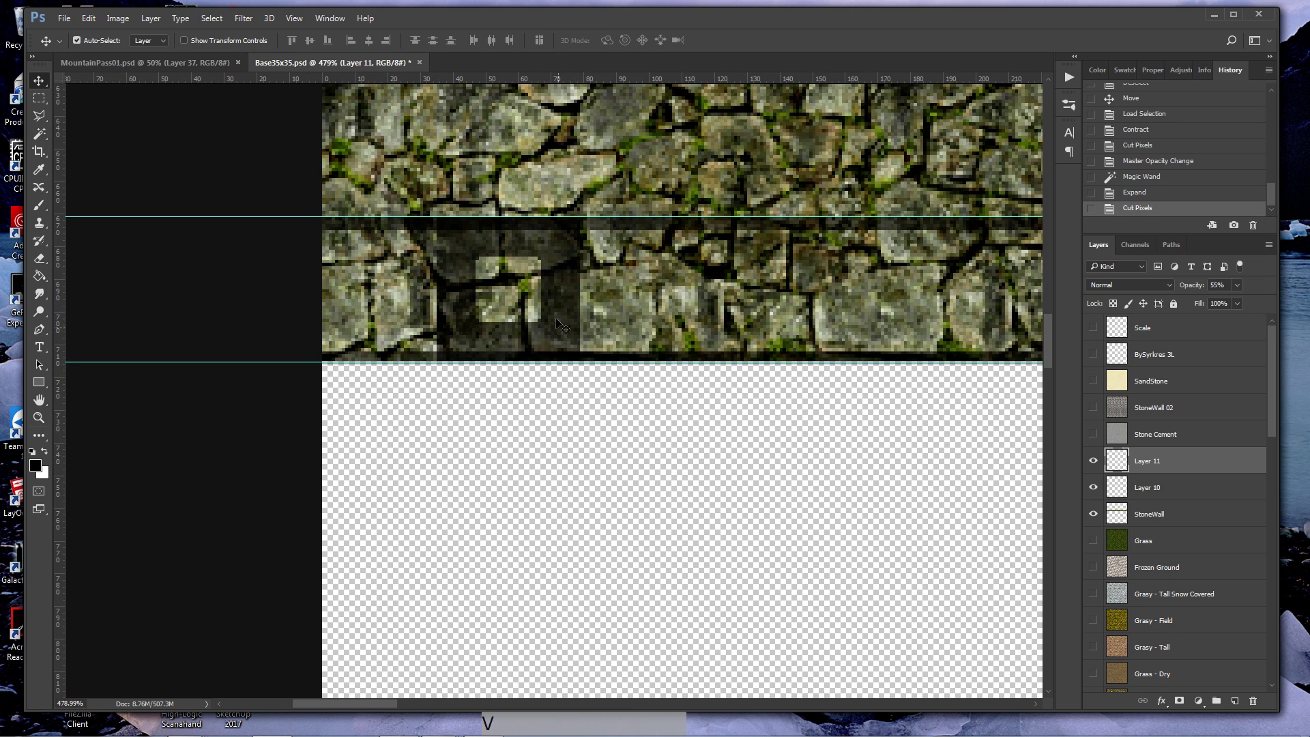
left_click_drag(549, 252, 441, 253)
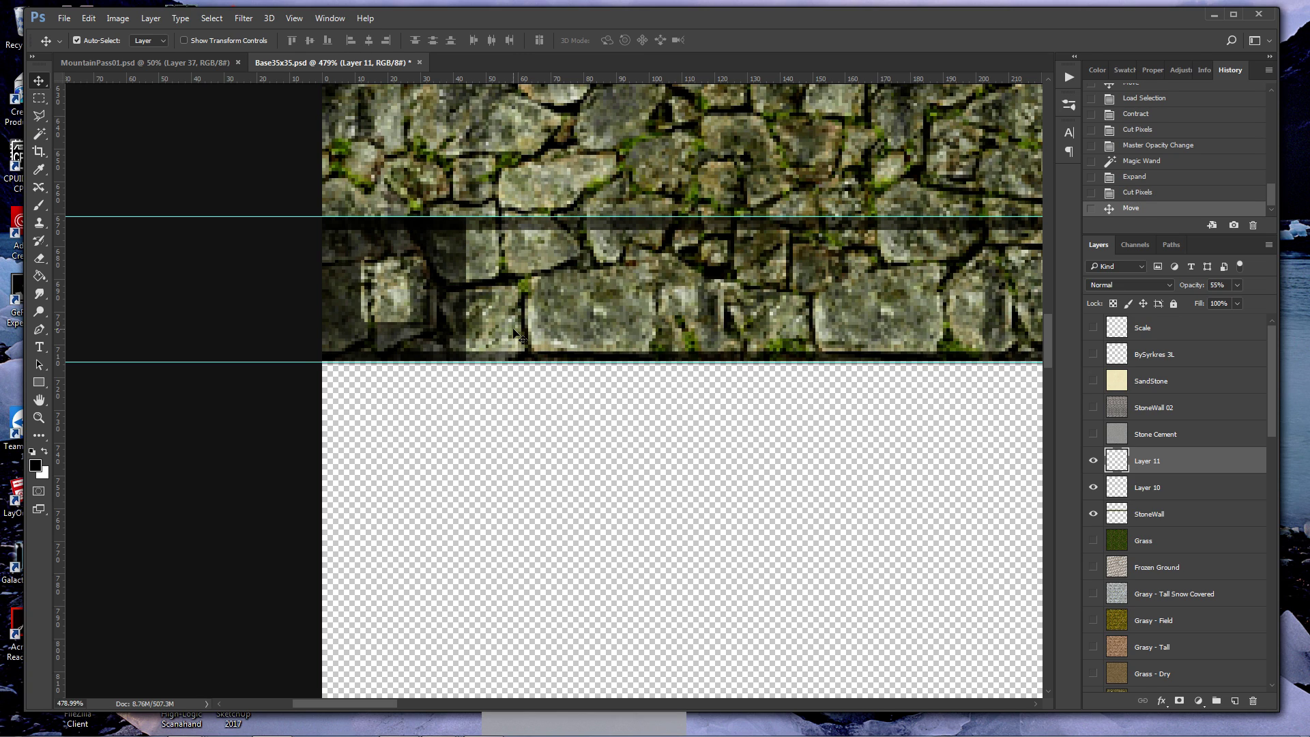
- Duplicate the dark square frame with Free Transform and place the copy directly beside the original as a spacer
key("ctrl+alt+t")
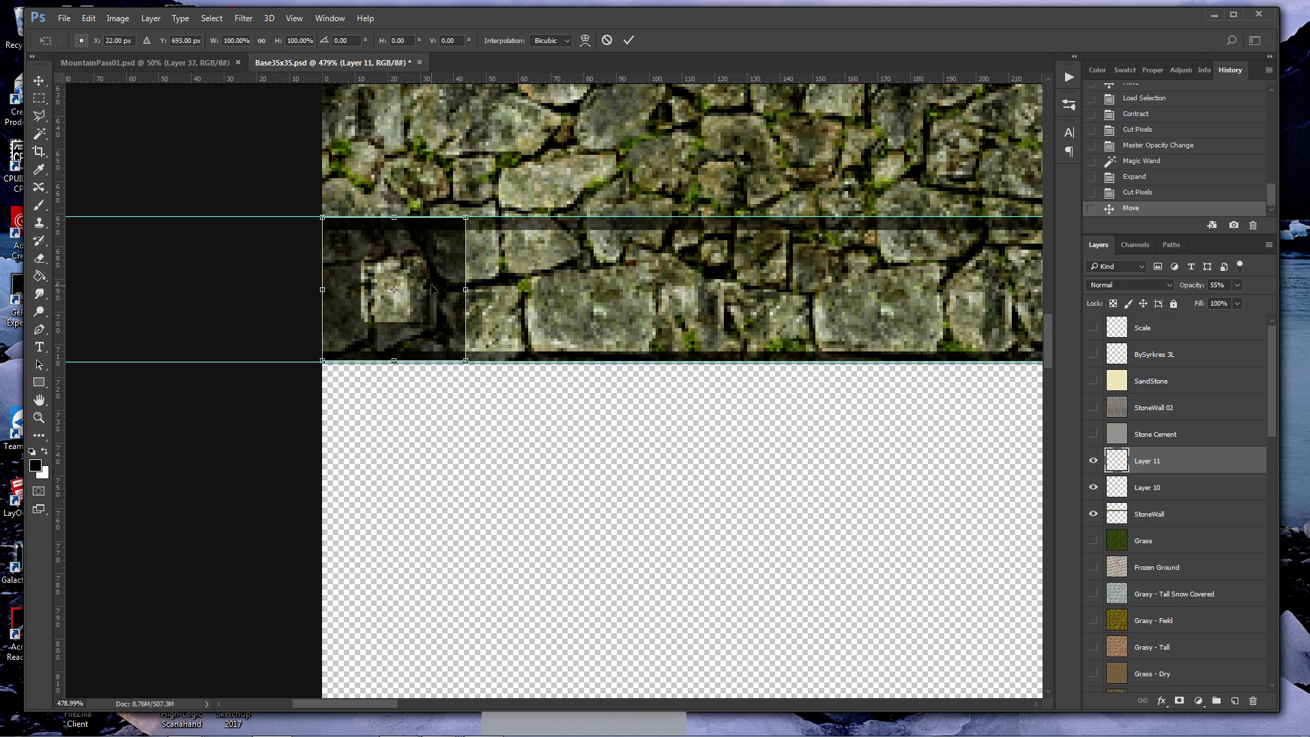
left_click_drag(434, 283, 577, 278)
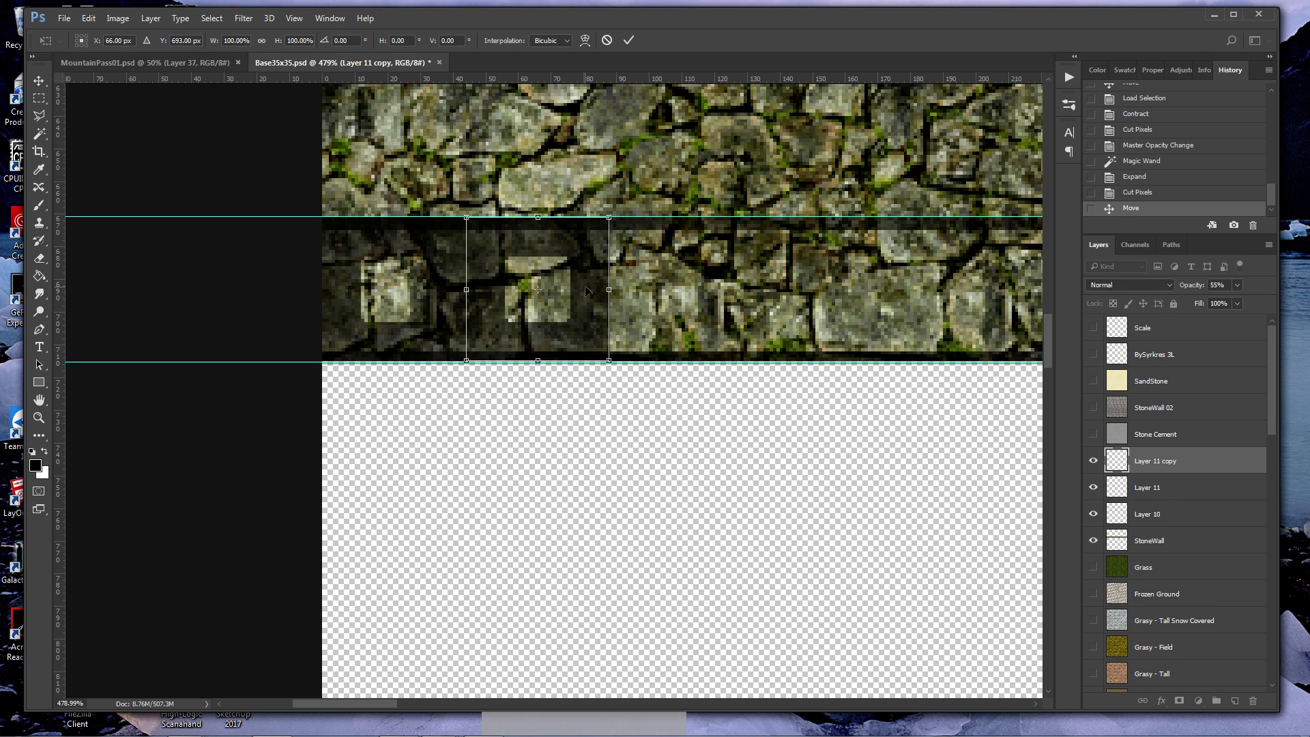
key("Return")
- Duplicate the original square frame to just beyond the spacer copy, and delete the spacer's layer to leave a one-frame gap
left_click(437, 276)
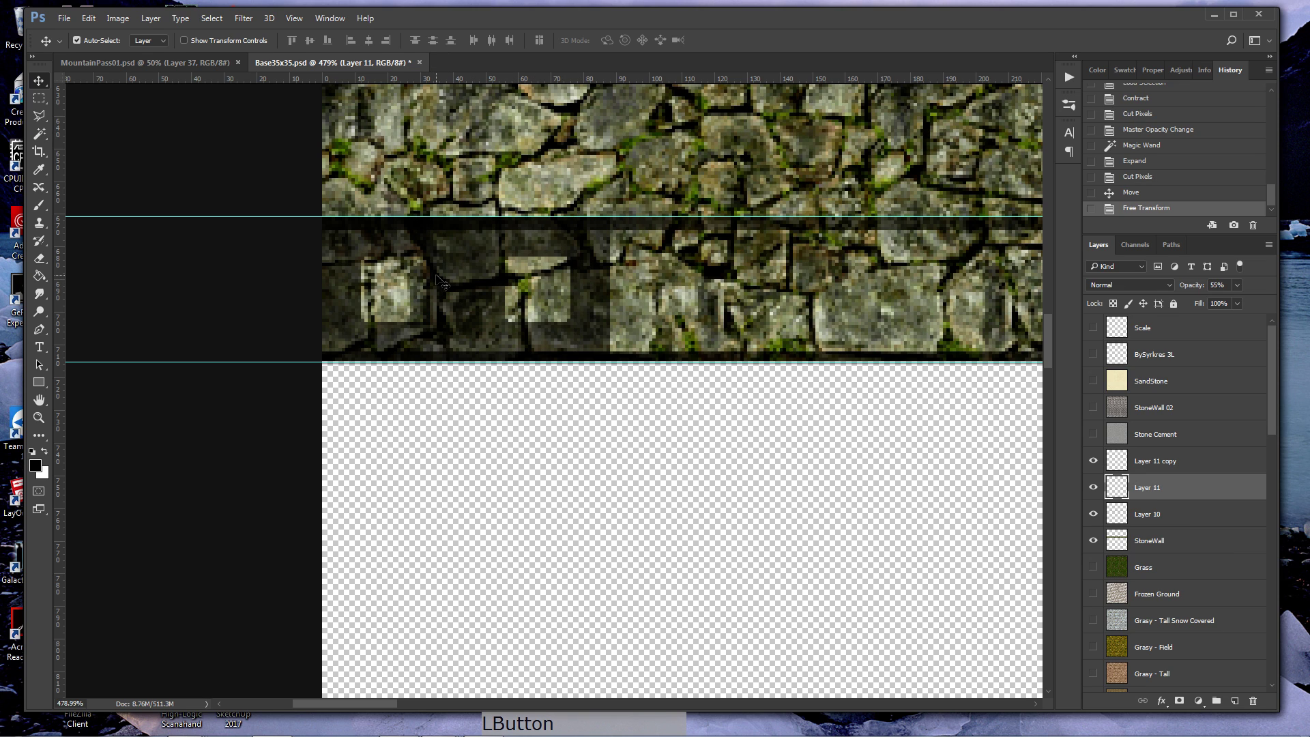
key("ctrl+alt+t")
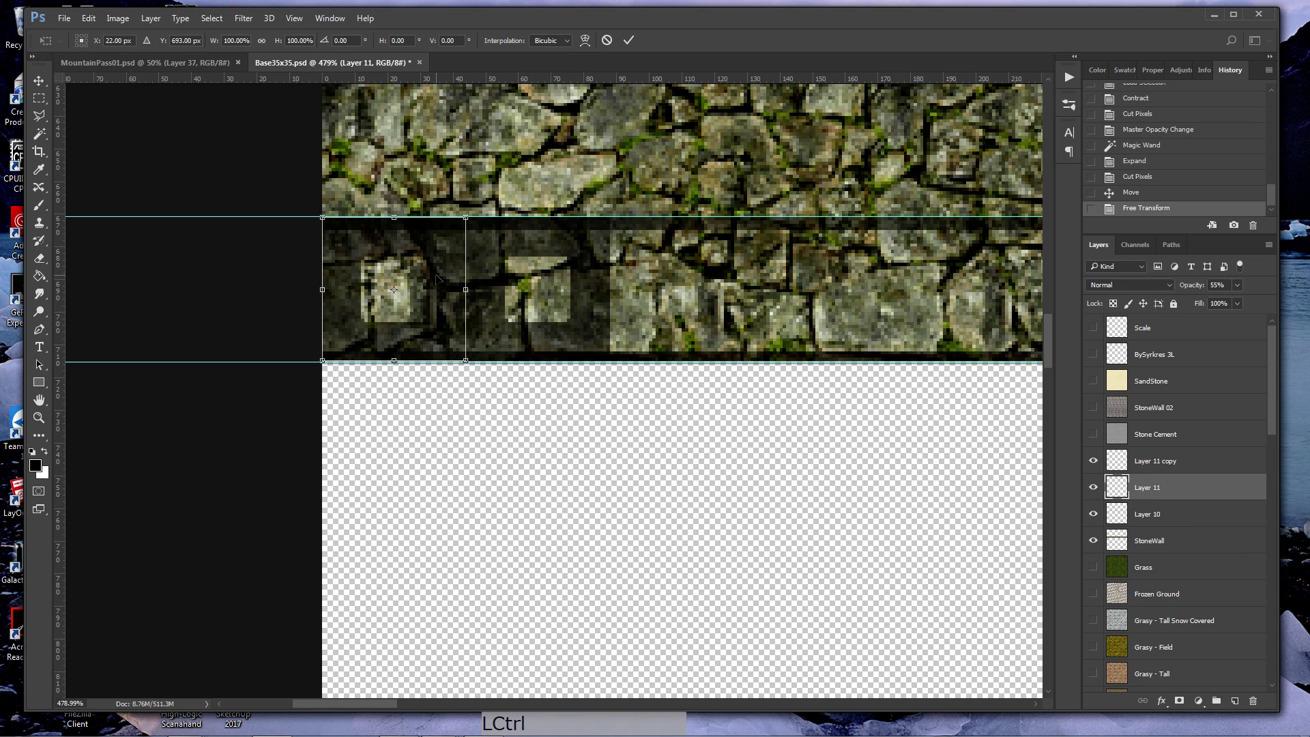
left_click_drag(437, 276, 723, 277)
key("Return")
left_click(583, 260)
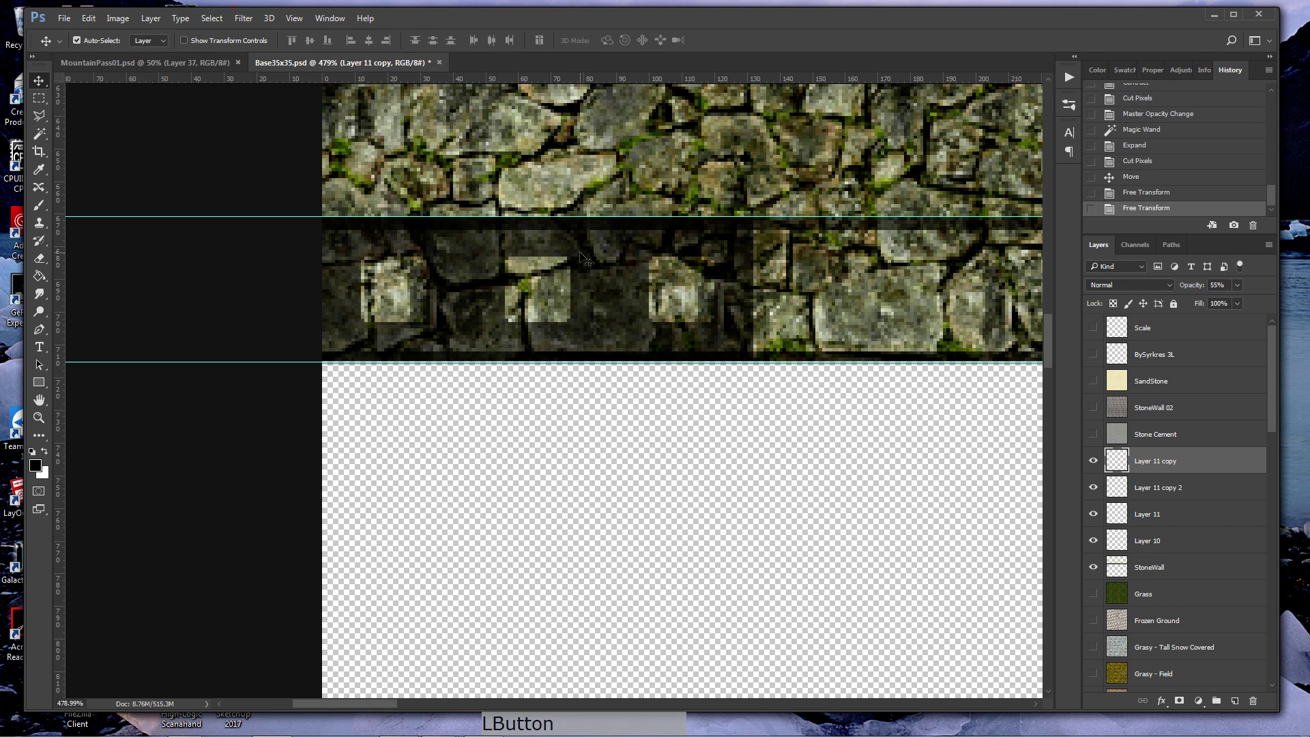
left_click(1252, 702)
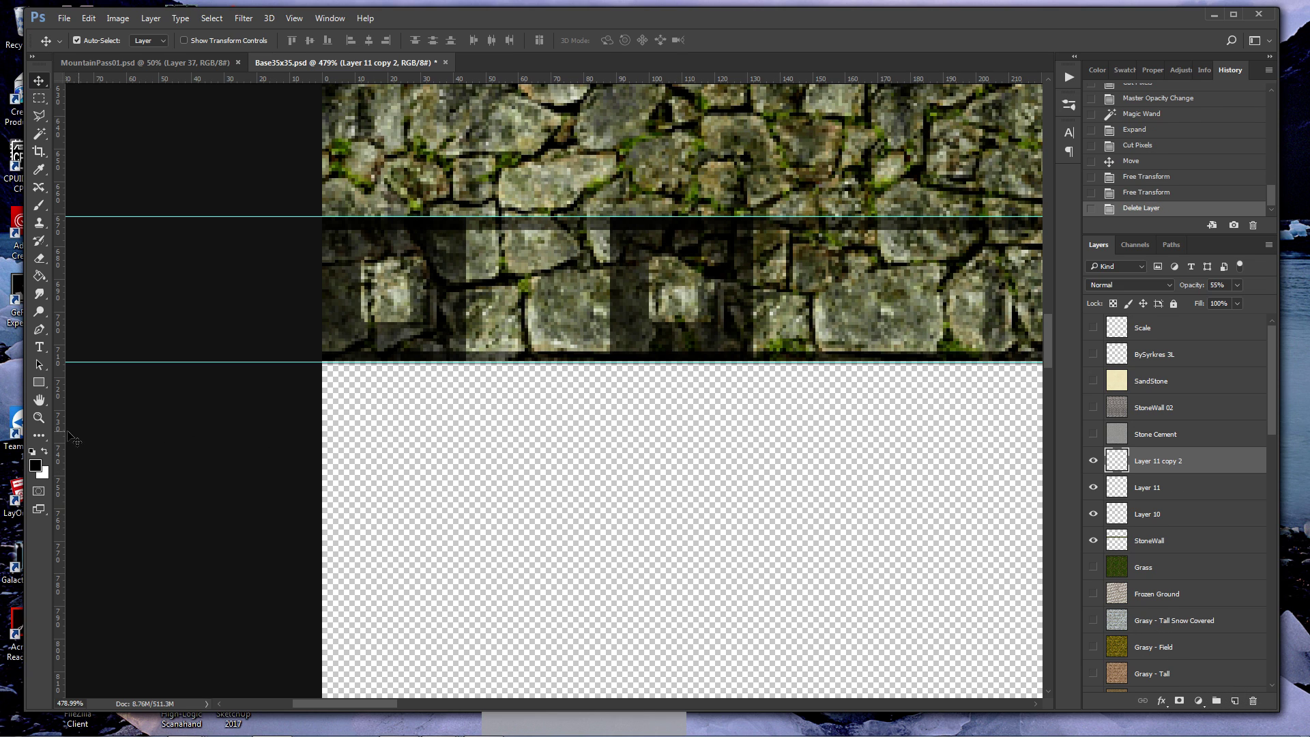
- Repeat the duplicating transform until evenly spaced square frames fill the wall's lower band across the full canvas width
double_click(38, 419)
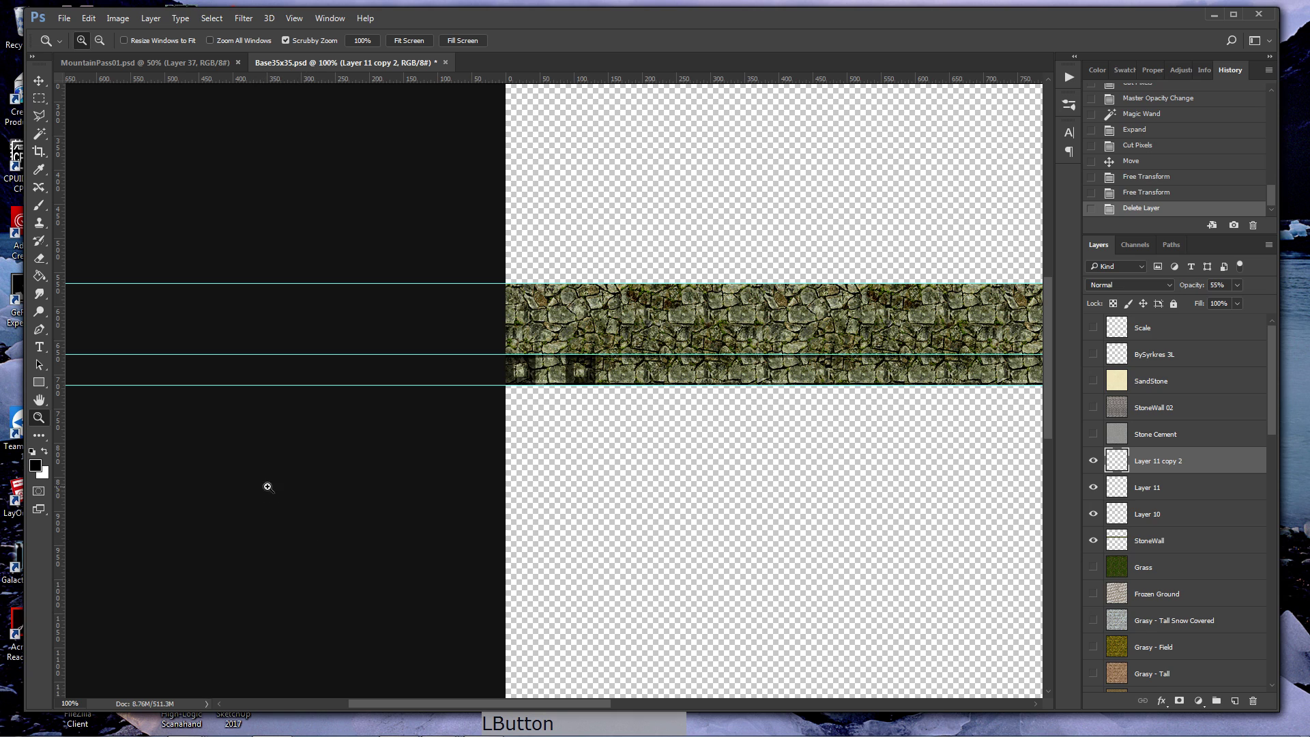
key("ctrl+0")
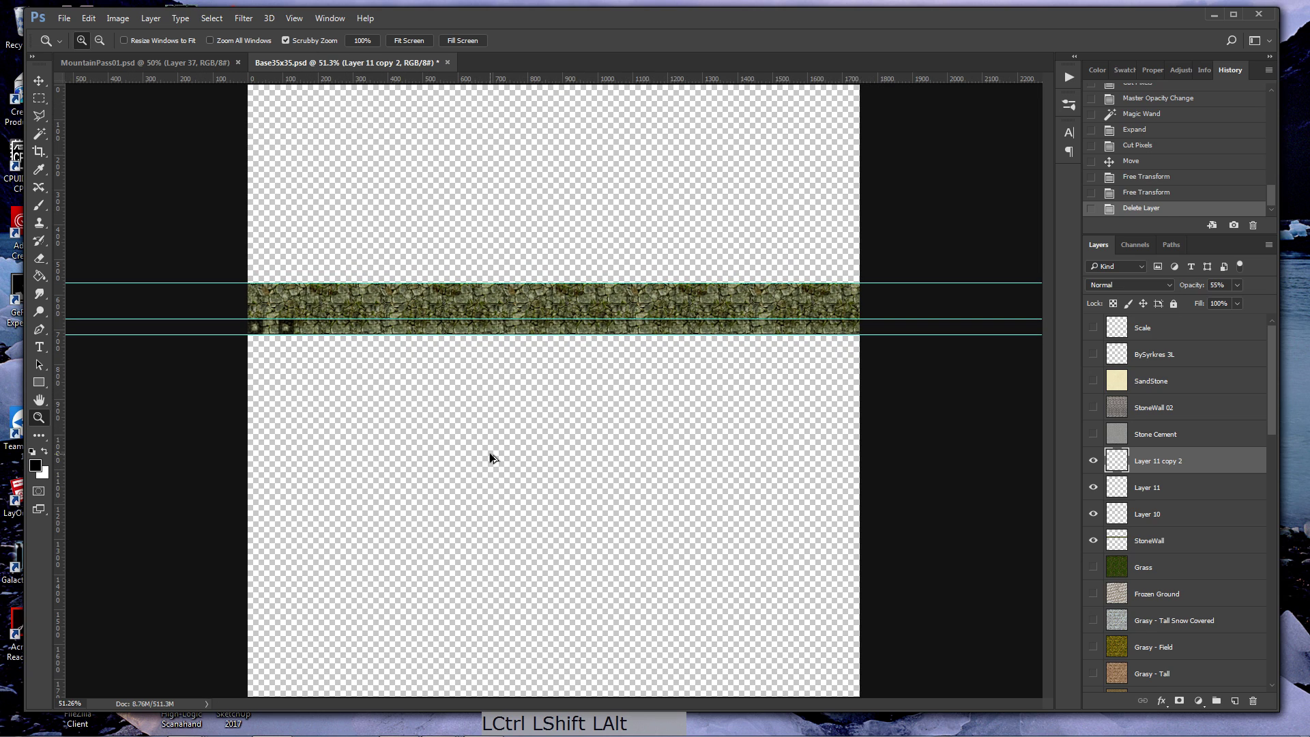
key("ctrl+shift+alt+t")
key("ctrl+shift+alt+t")
key("ctrl+shift+alt+t")
key("ctrl+shift+alt+t")
key("ctrl+shift+alt+t")
key("ctrl+shift+alt+t")
key("ctrl+shift+alt+t")
key("ctrl+shift+alt+t")
key("ctrl+shift+alt+t")
key("ctrl+shift+alt+t")
key("ctrl+shift+alt+t")
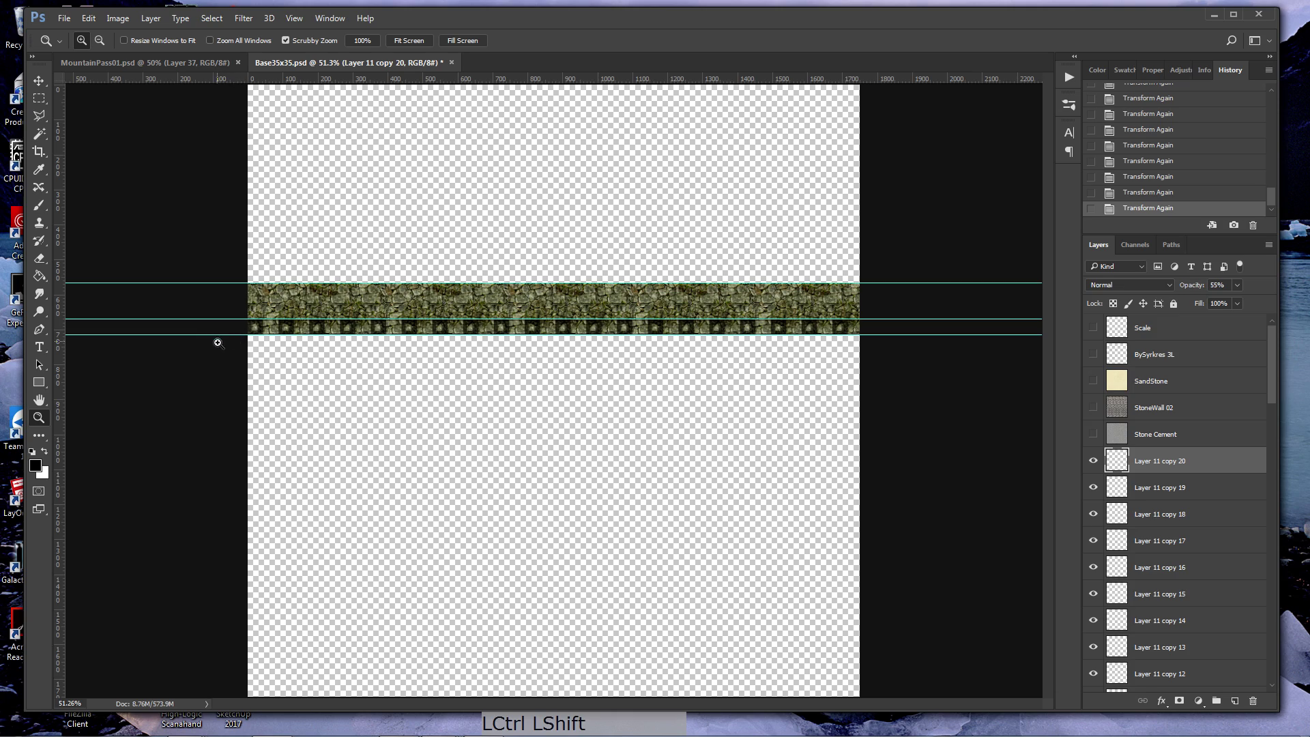
- Make a rectangular selection across the full canvas width, from just above the wall down to the top of the square frames
mouse_move(286, 341)
left_mouse_down()
mouse_move(345, 342)
mouse_move(270, 339)
left_mouse_up()
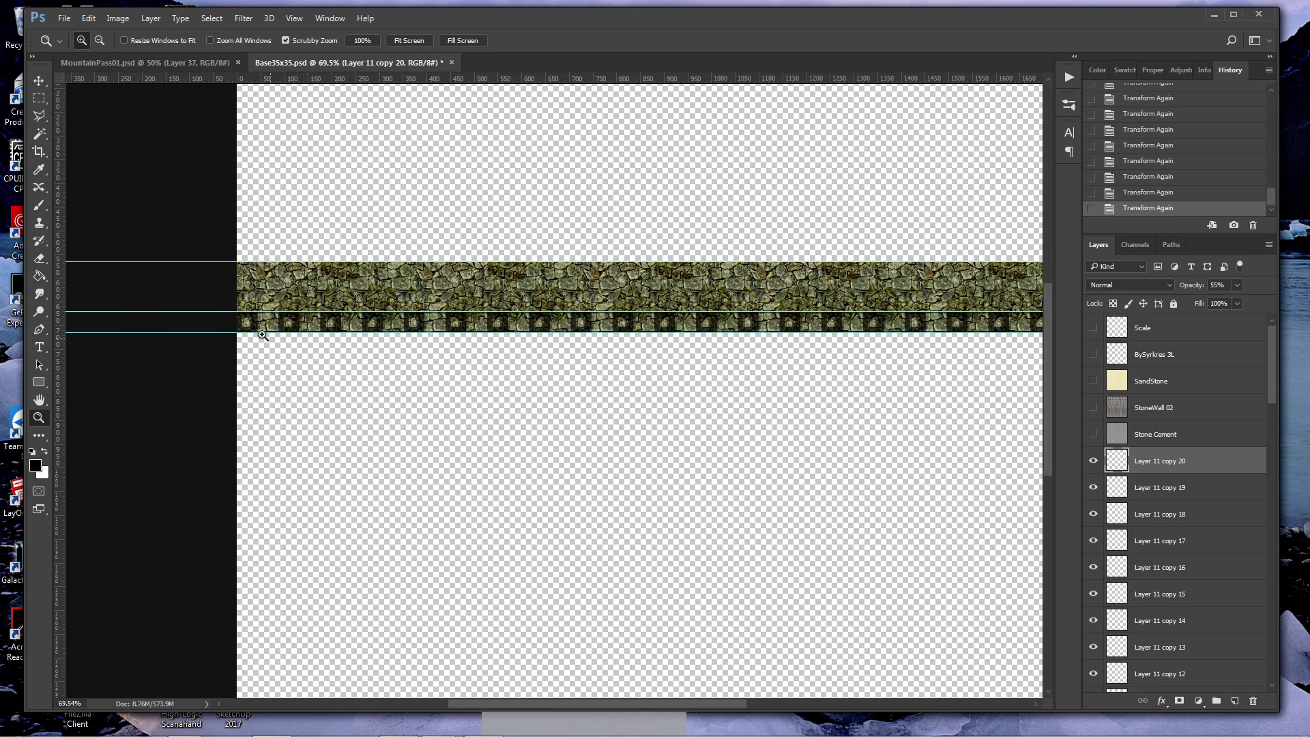
left_click(38, 98)
left_click_drag(227, 248, 272, 293)
left_click_drag(409, 315, 857, 312)
left_click_drag(712, 701, 600, 699)
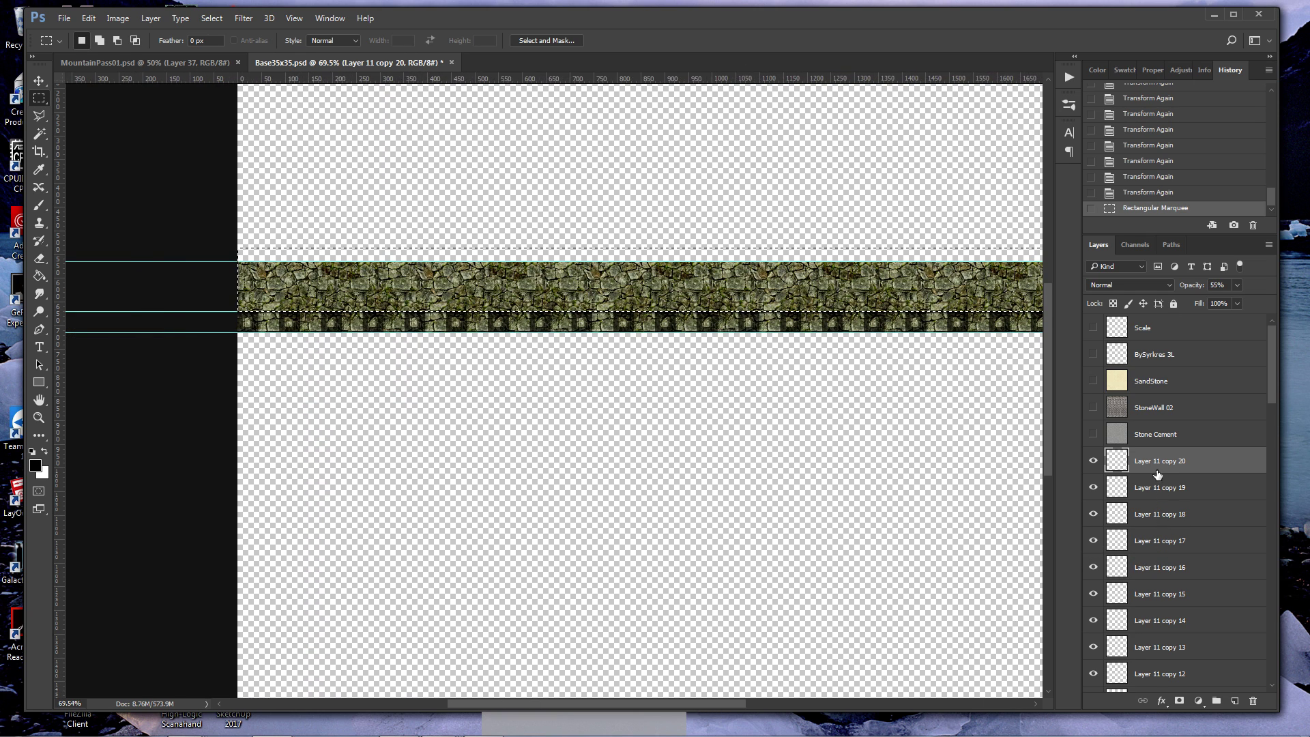
- Merge Layer 11 and all its copies into one layer, leaving Layer 10 separate
scroll(1151, 564, "down", 5)
key("shift")
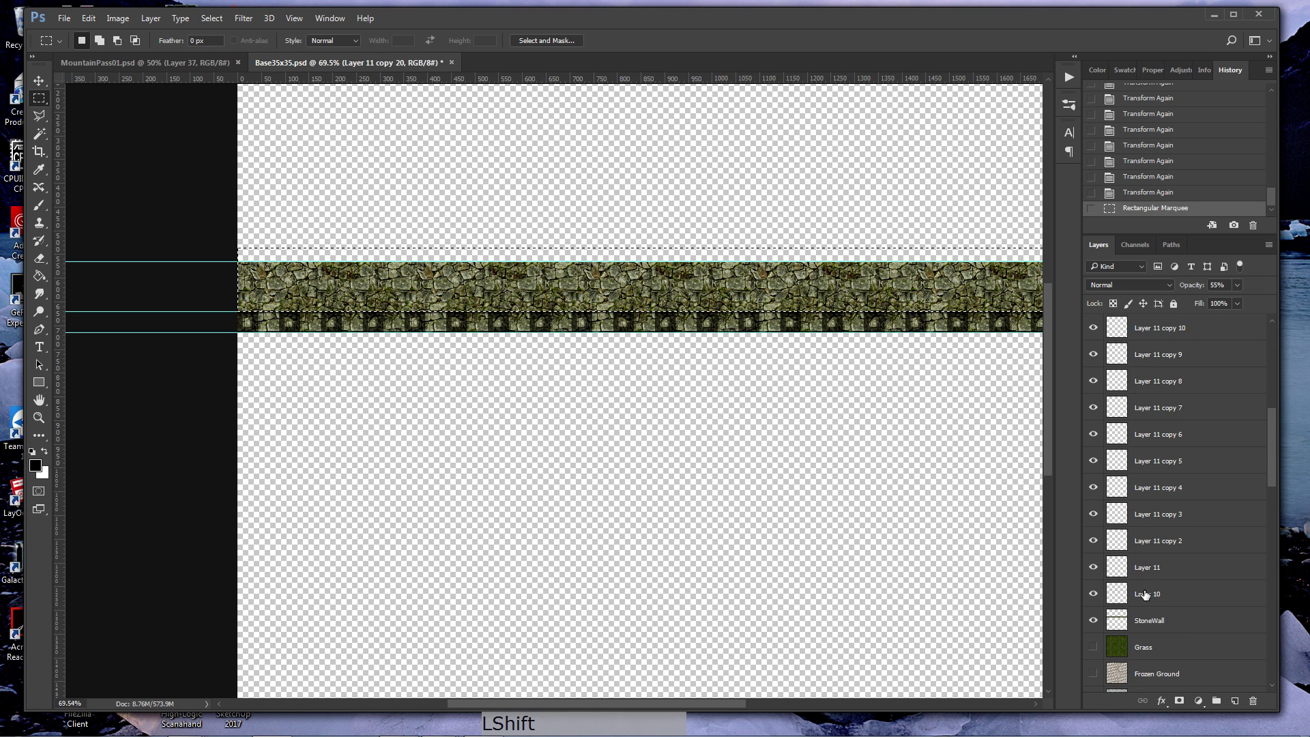
left_click(1140, 597, "shift")
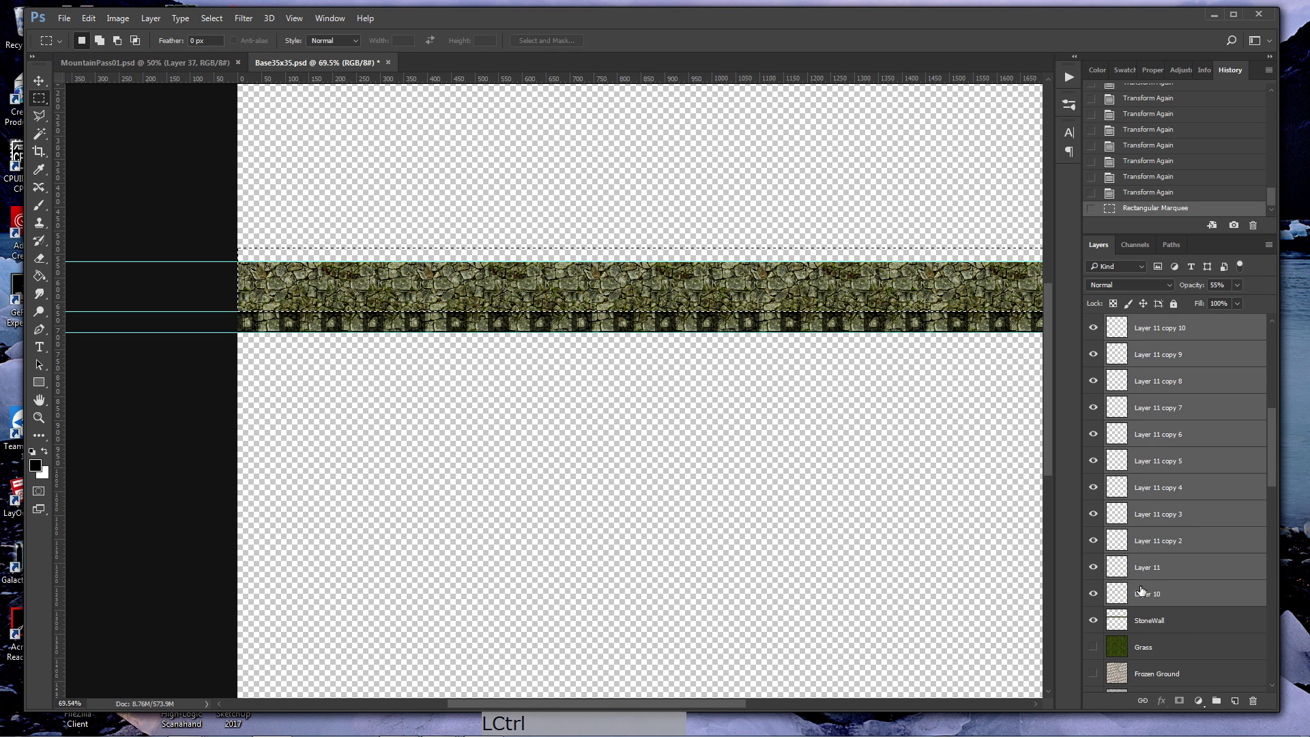
left_click(1140, 592, "shift")
key("ctrl+e")
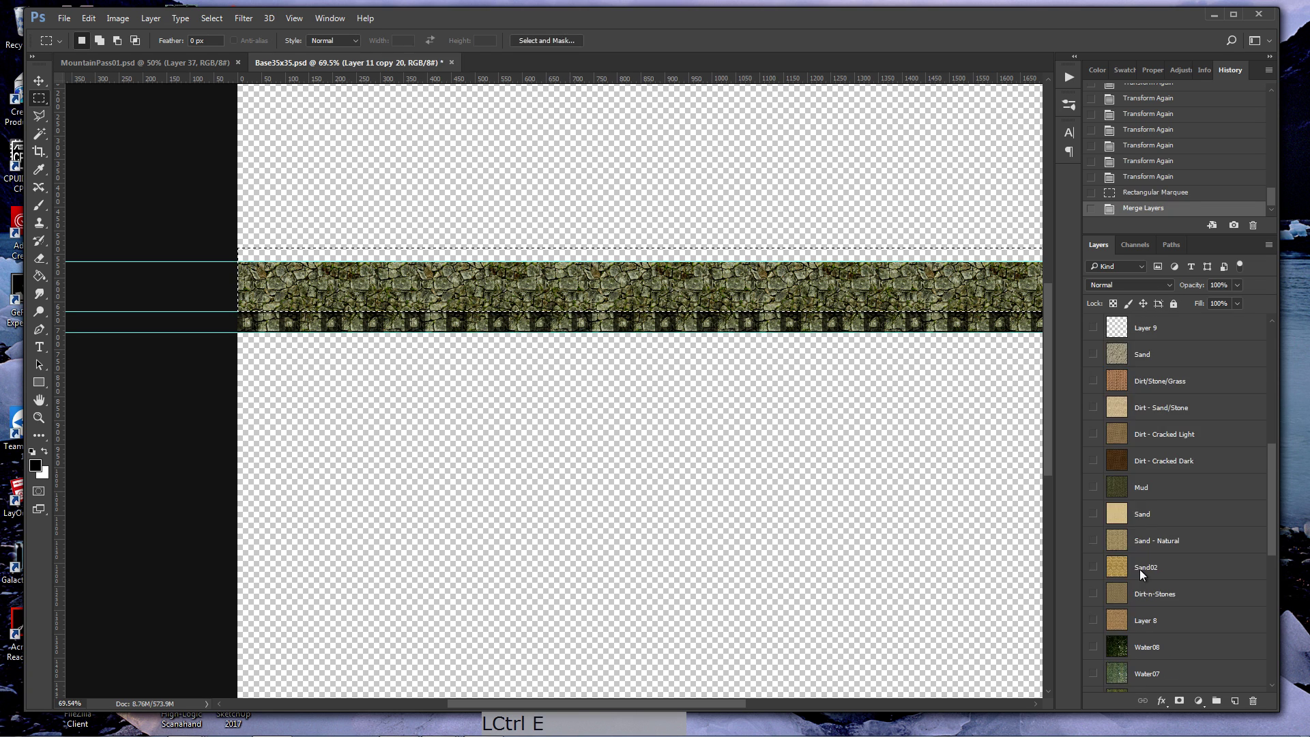
scroll(1194, 522, "up", 10)
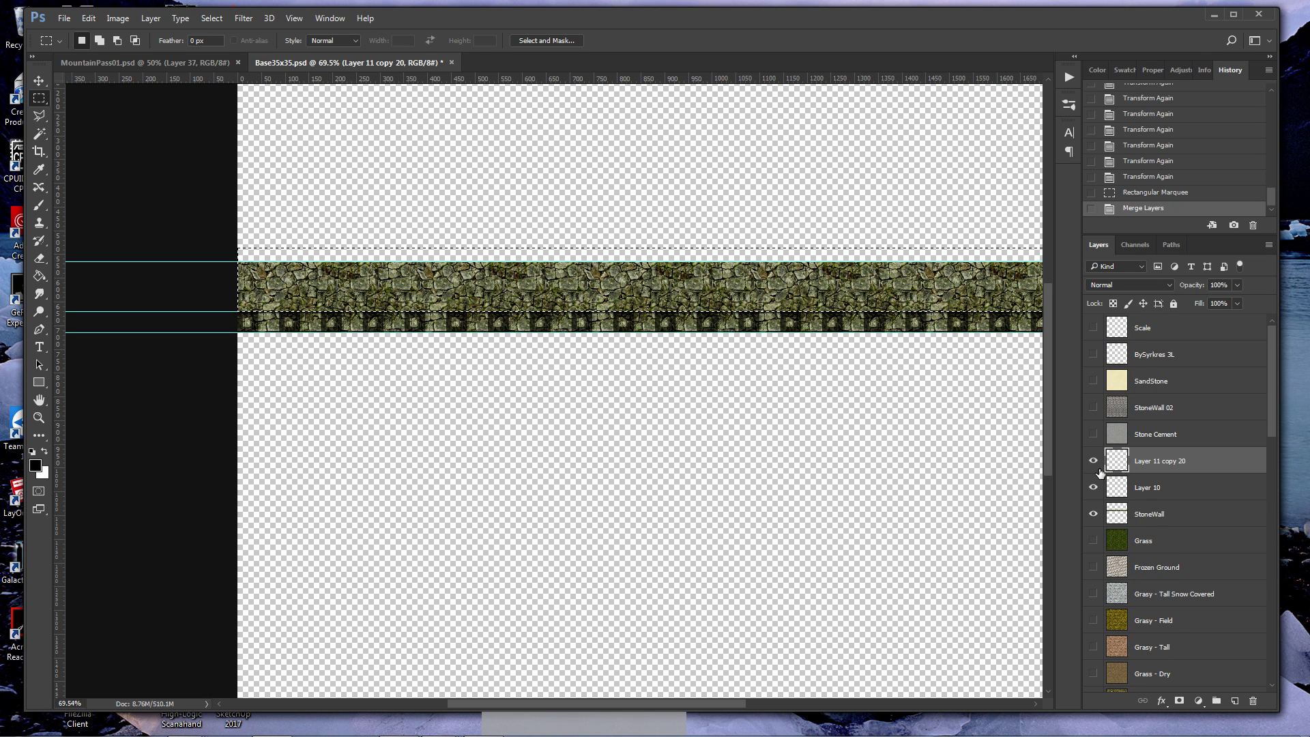
- Hide the merged square frames layer and add a new empty layer directly above StoneWall
left_click(1093, 461)
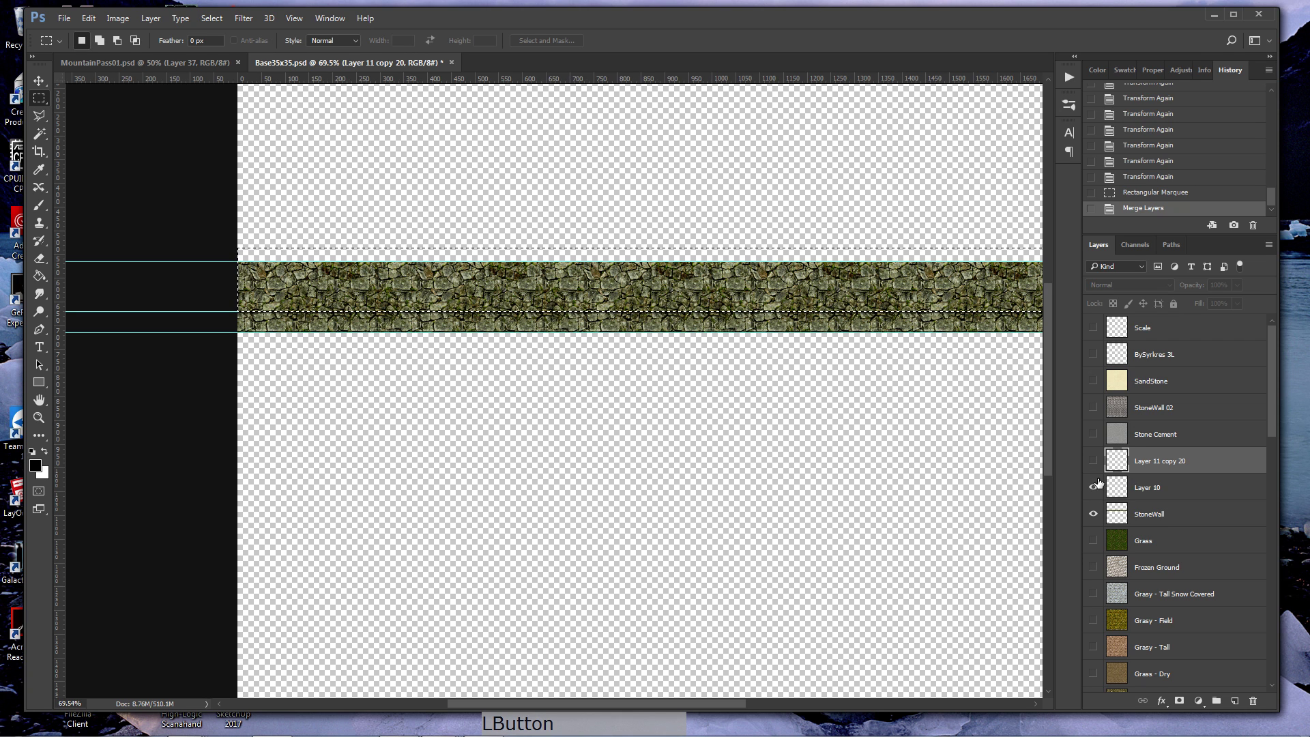
left_click(1147, 496)
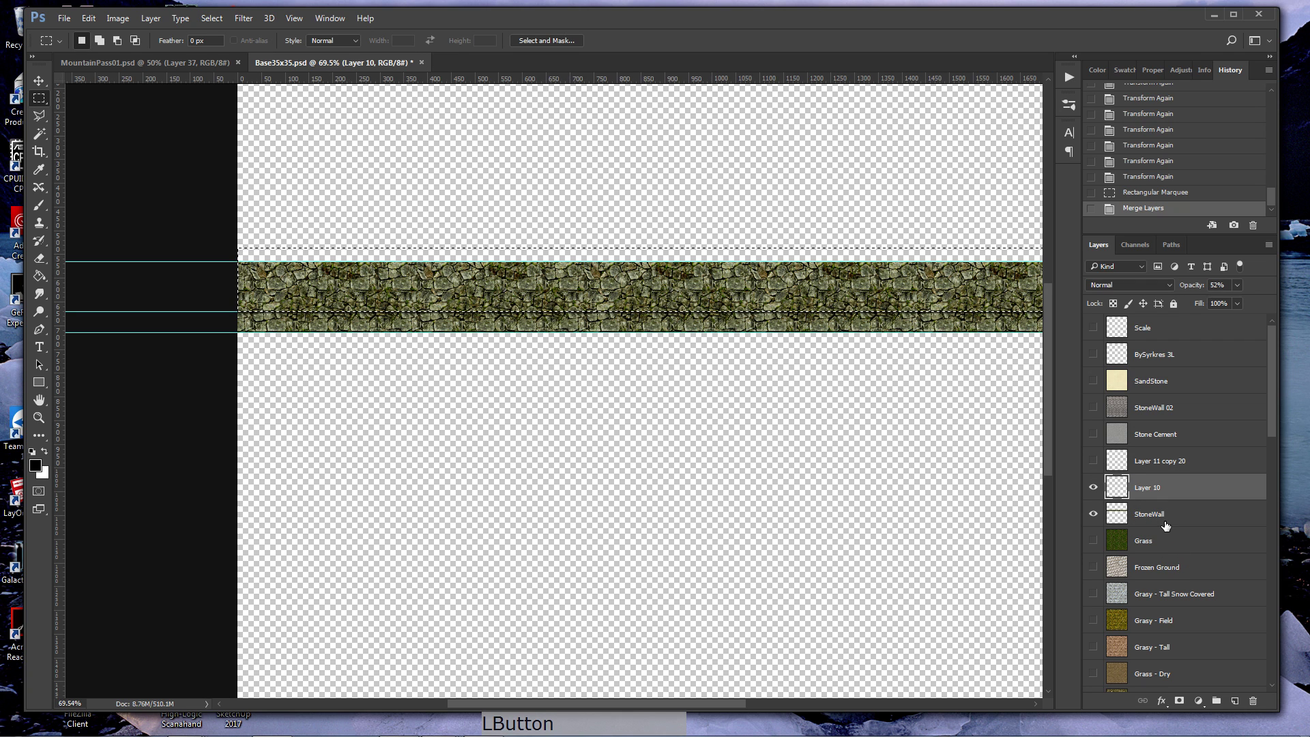
left_click(1163, 522)
left_click(1234, 701)
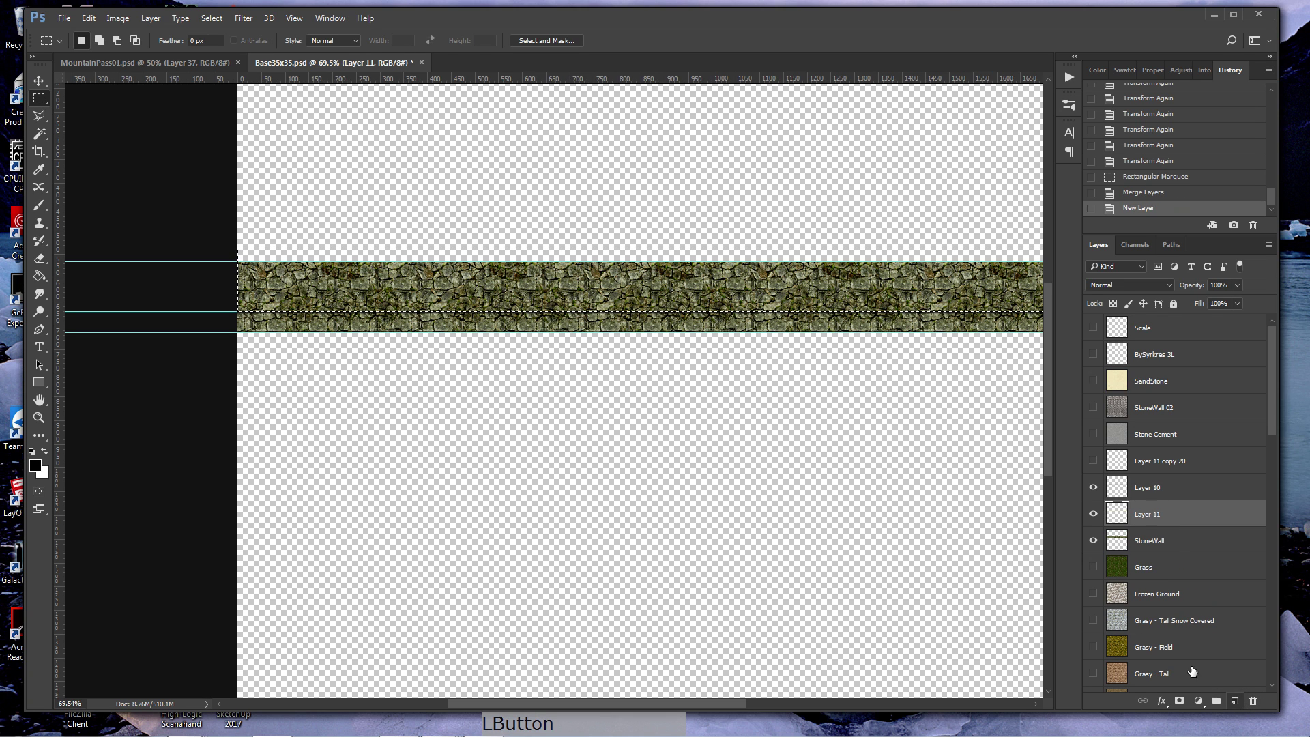
- Brush black shading at 22% opacity and 25% flow along the wall, inside the selection just above the lower band
left_click(40, 203)
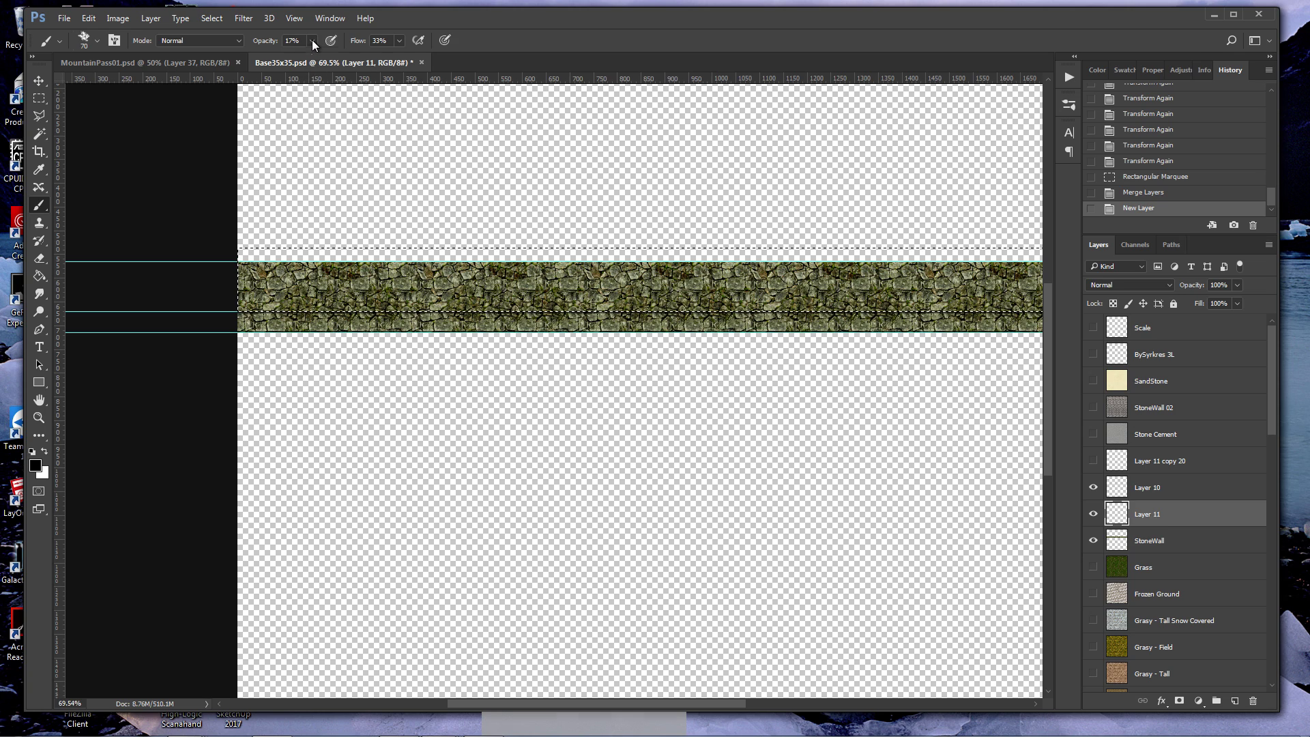
left_click(312, 40)
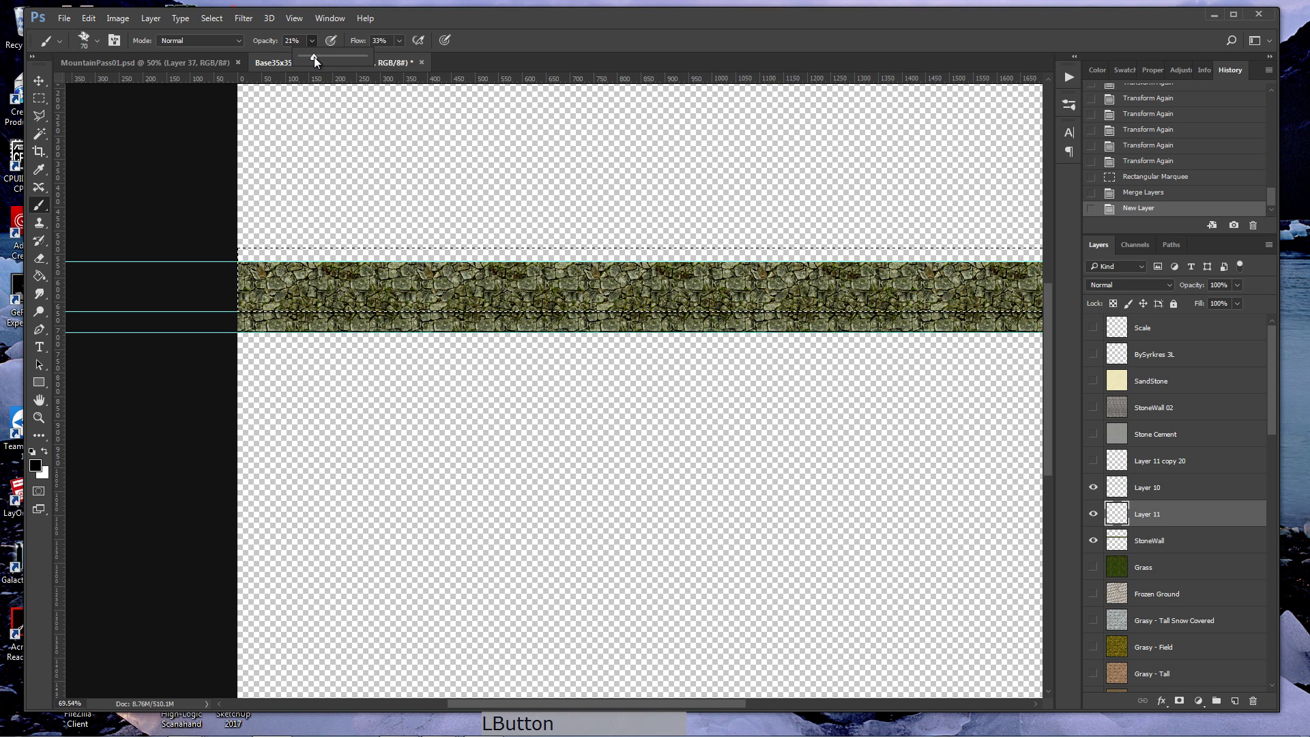
left_click_drag(314, 56, 314, 56)
left_click(399, 40)
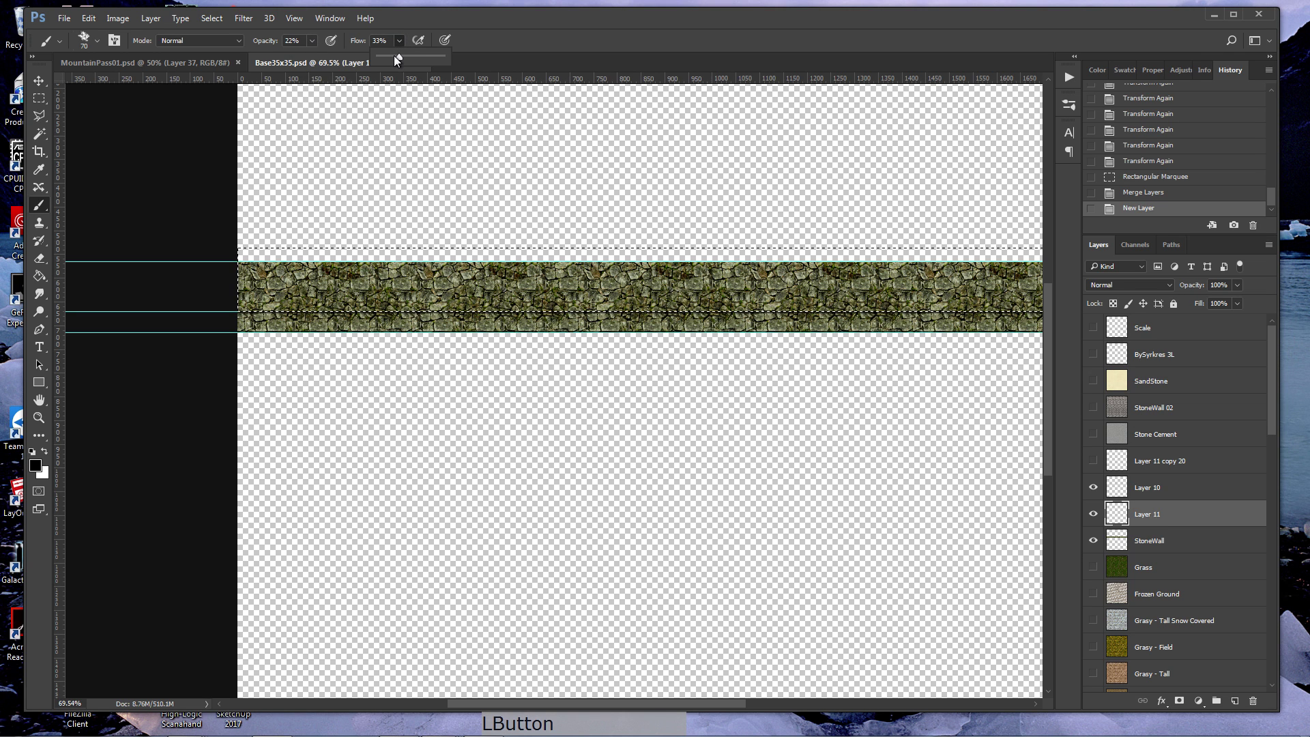
left_click(242, 304)
left_click(348, 305)
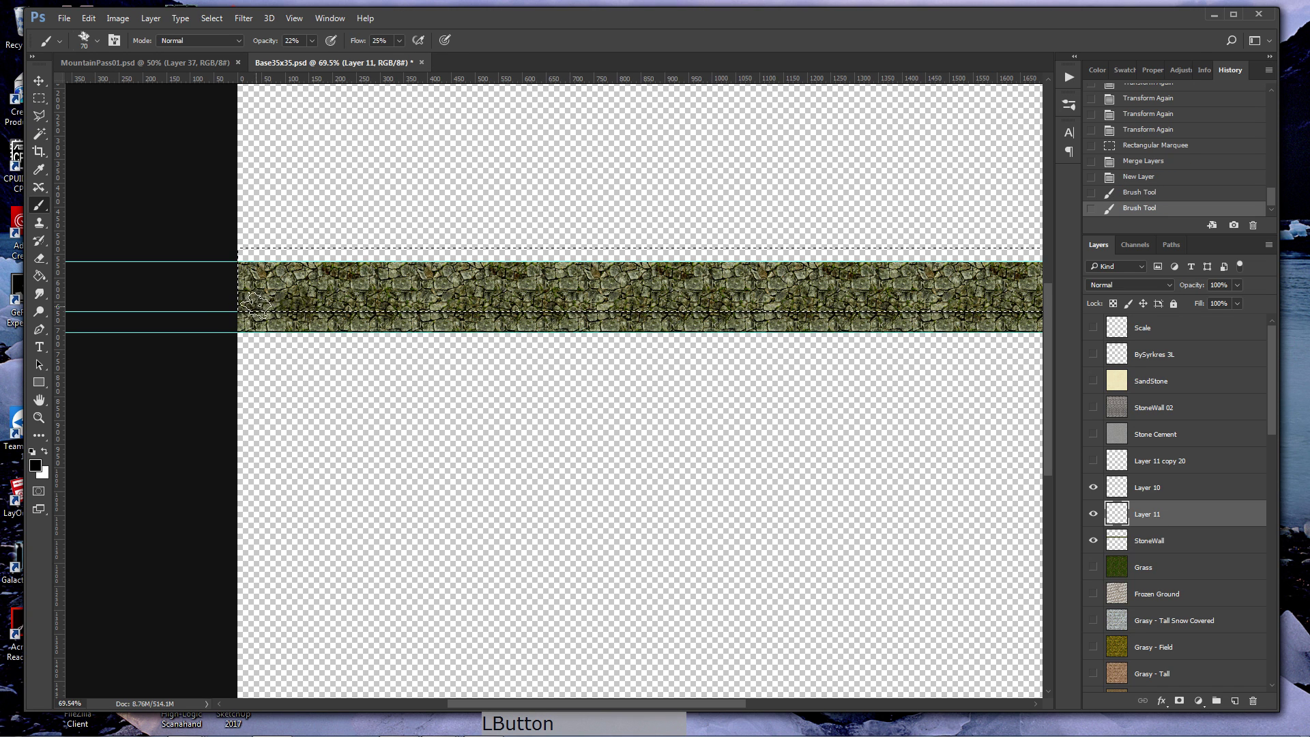
left_click(454, 306)
left_click(559, 307)
mouse_move(560, 307)
left_mouse_down()
mouse_move(710, 306)
mouse_move(650, 309)
left_mouse_up()
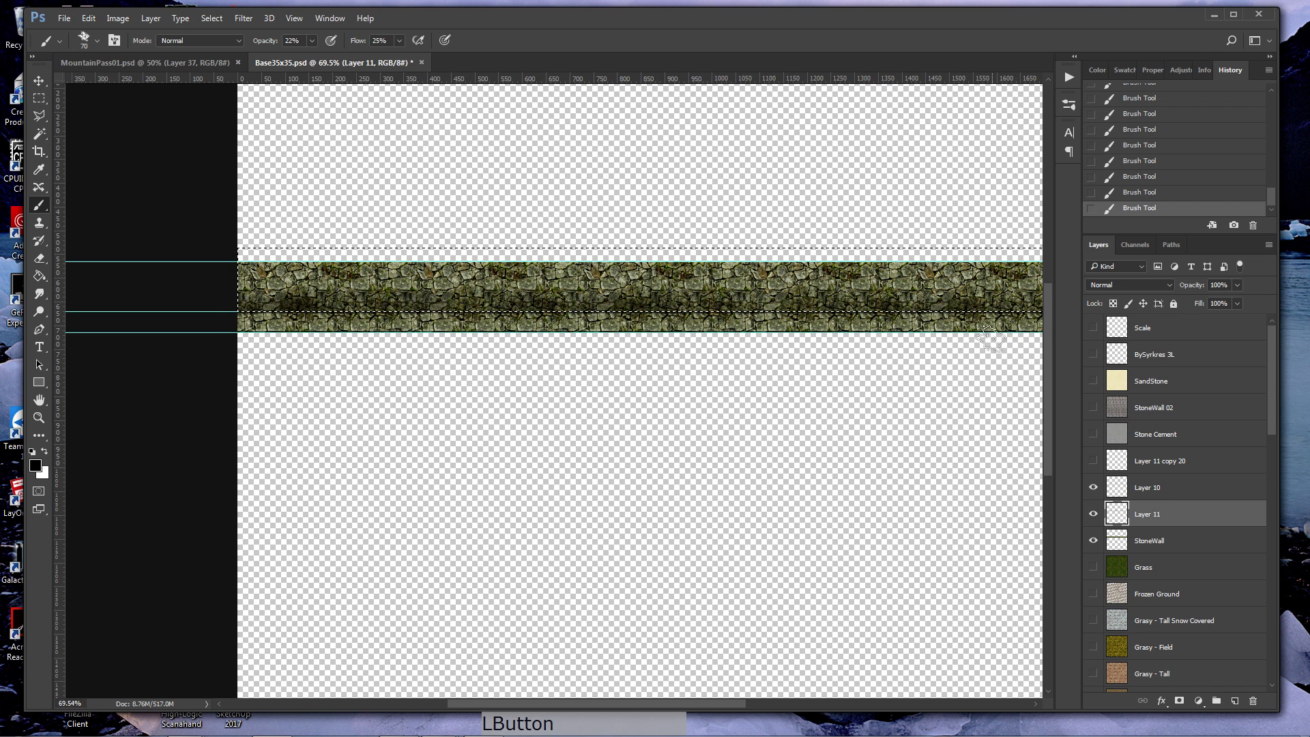
- Show the merged square frames layer again and clear the rectangular selection
left_click_drag(690, 702, 770, 706)
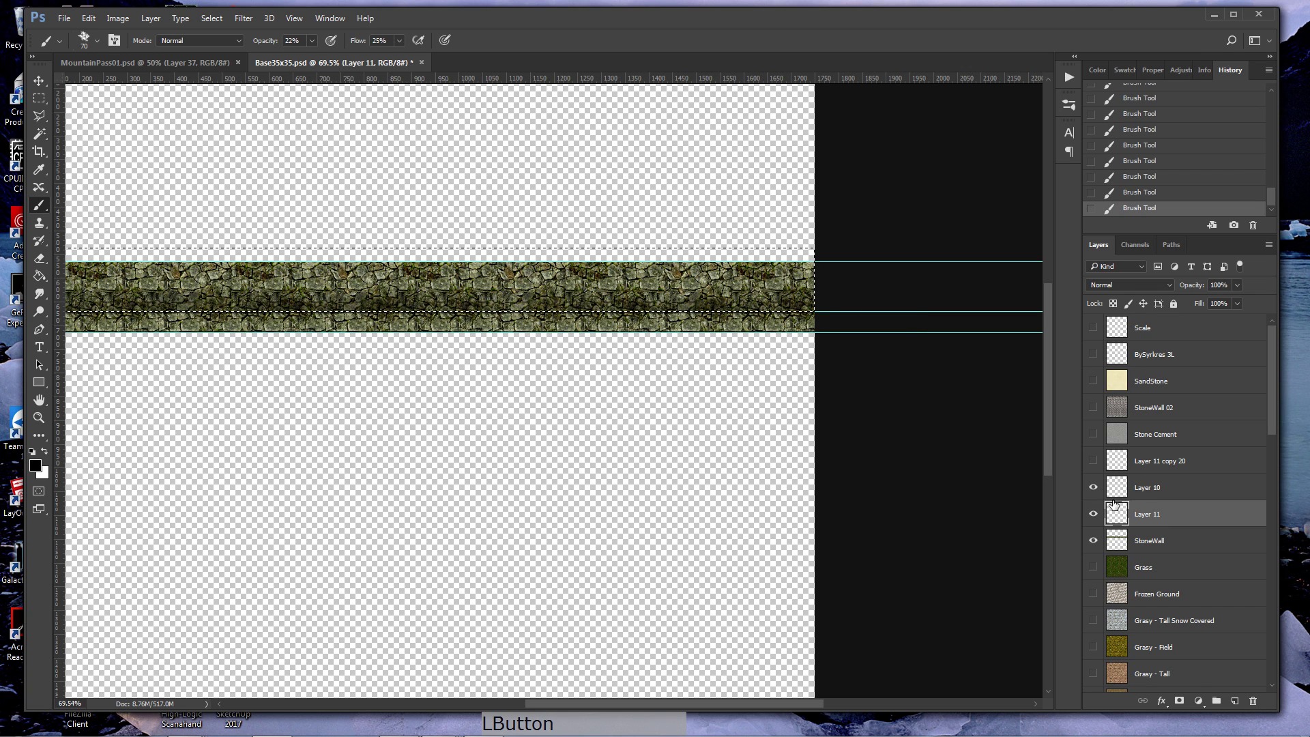
left_click(1093, 461)
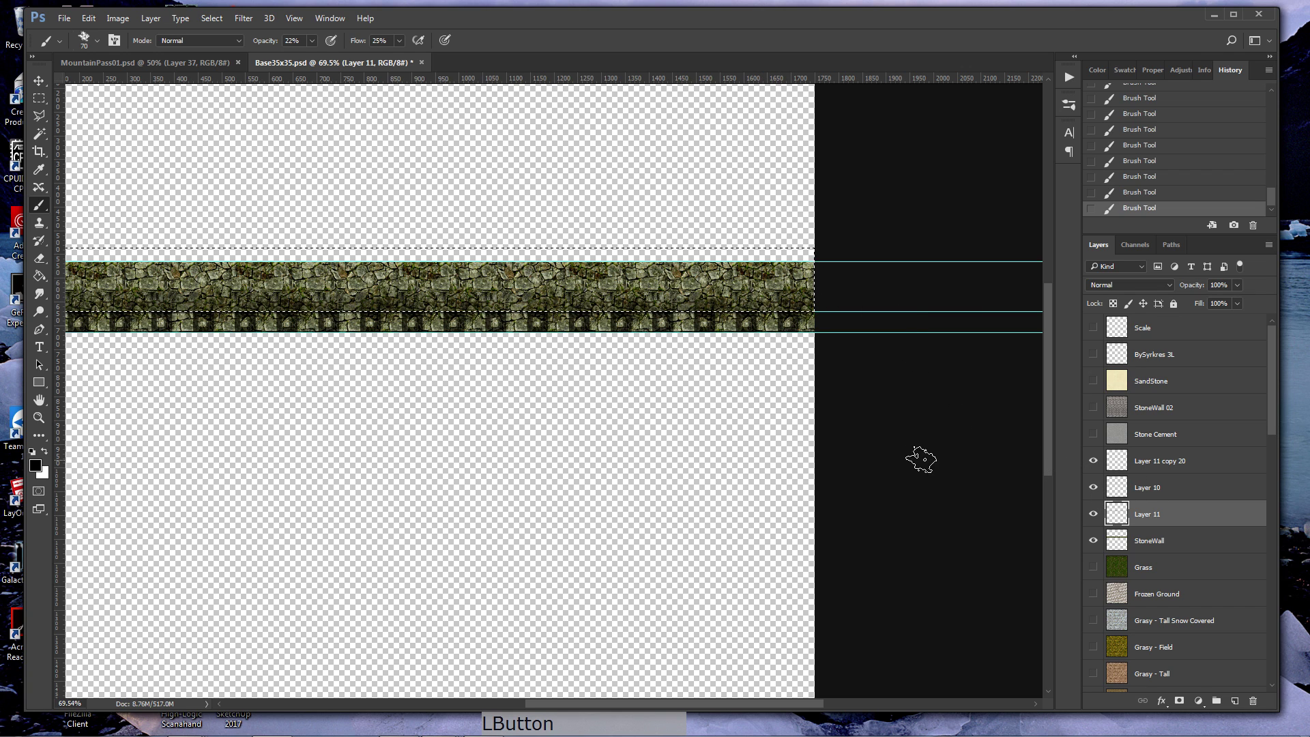
key("ctrl+d")
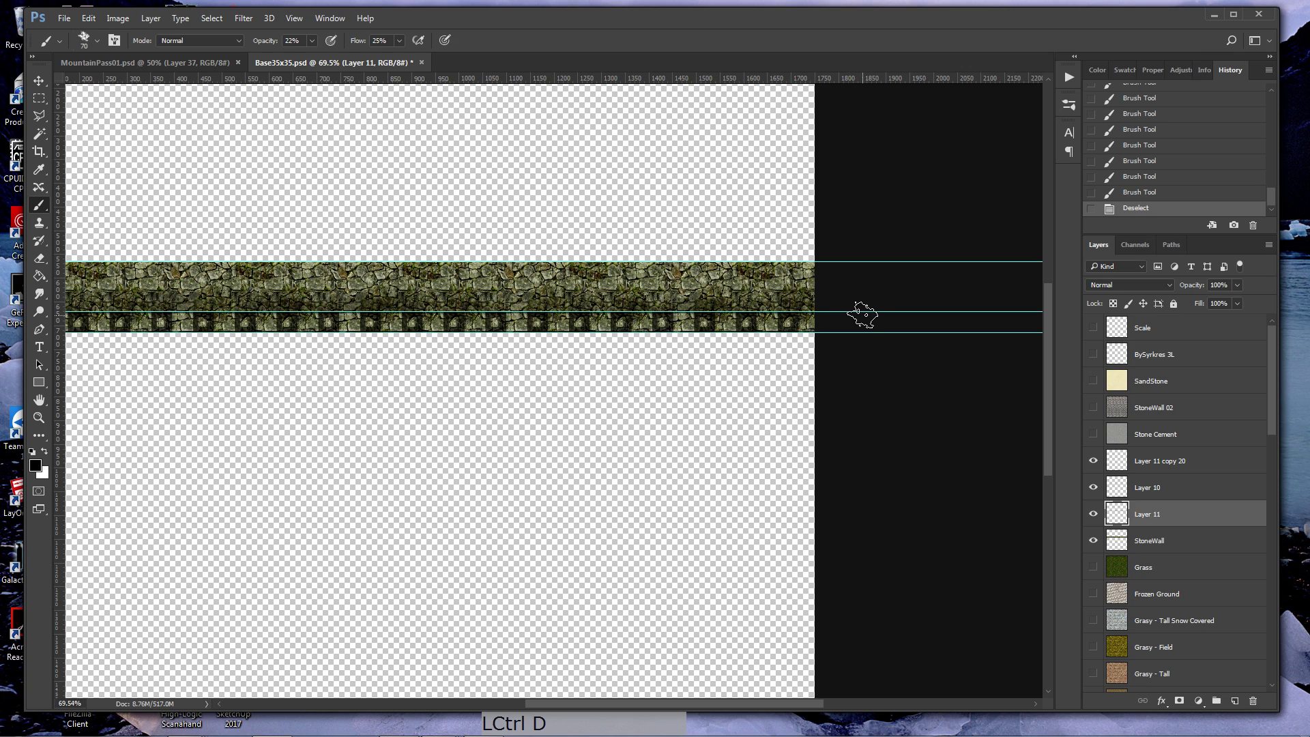
- Remove the three horizontal guides from the canvas
key("v")
left_click_drag(853, 311, 856, 76)
left_click_drag(858, 332, 876, 40)
left_click_drag(857, 261, 859, 46)
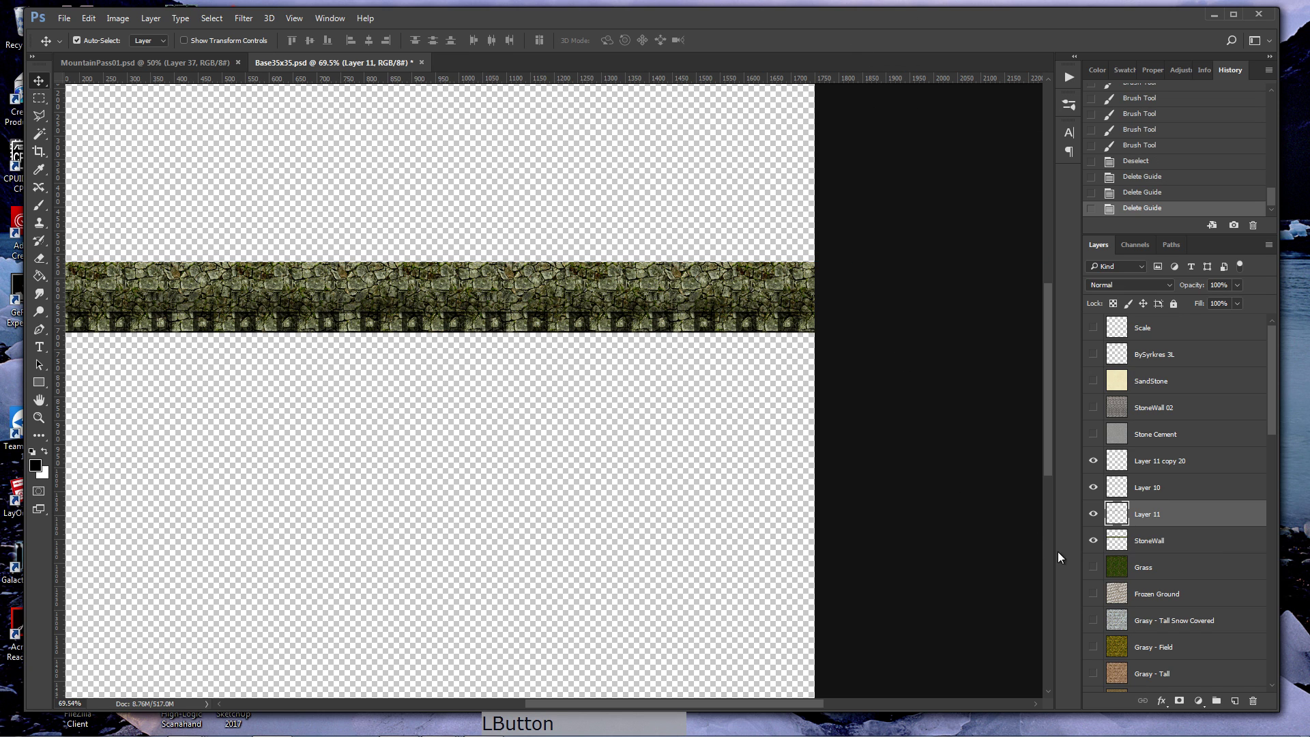
- Show the Grass layer beneath the wall and view the wall against it at 100% zoom
left_click(1093, 568)
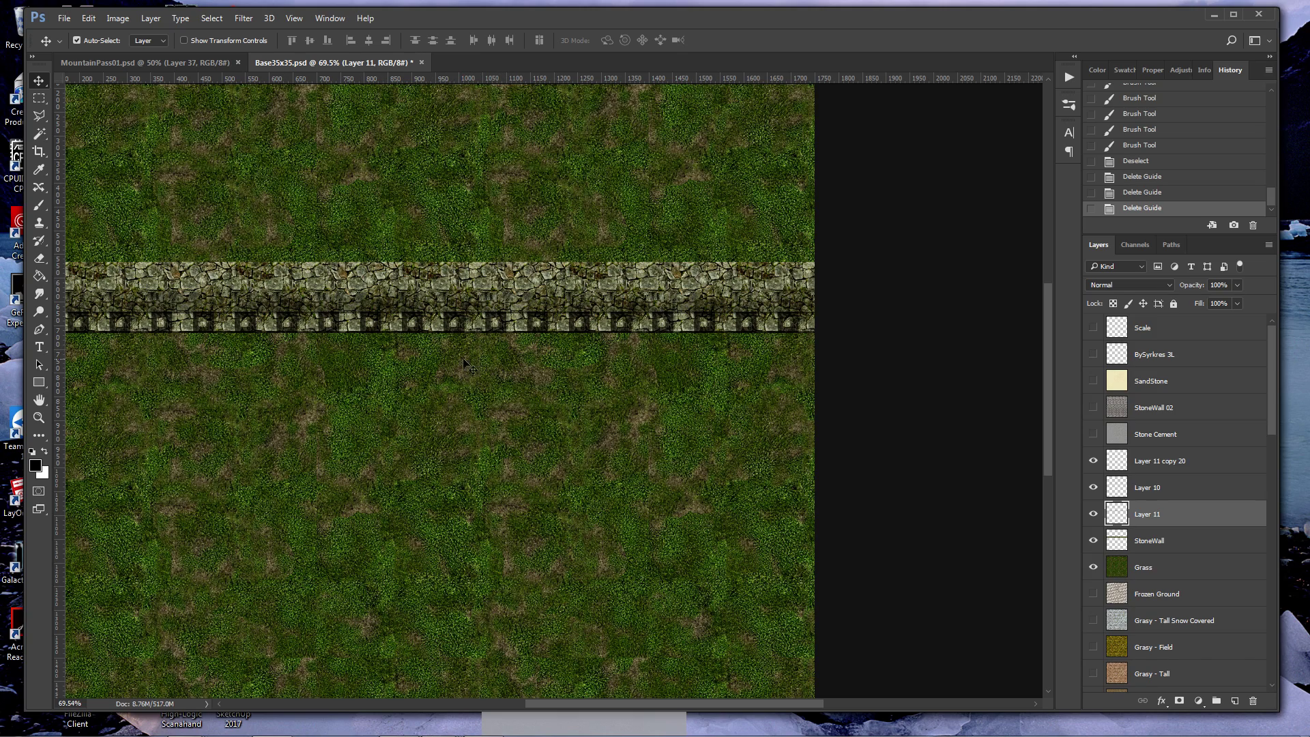
key("ctrl+0")
key("z")
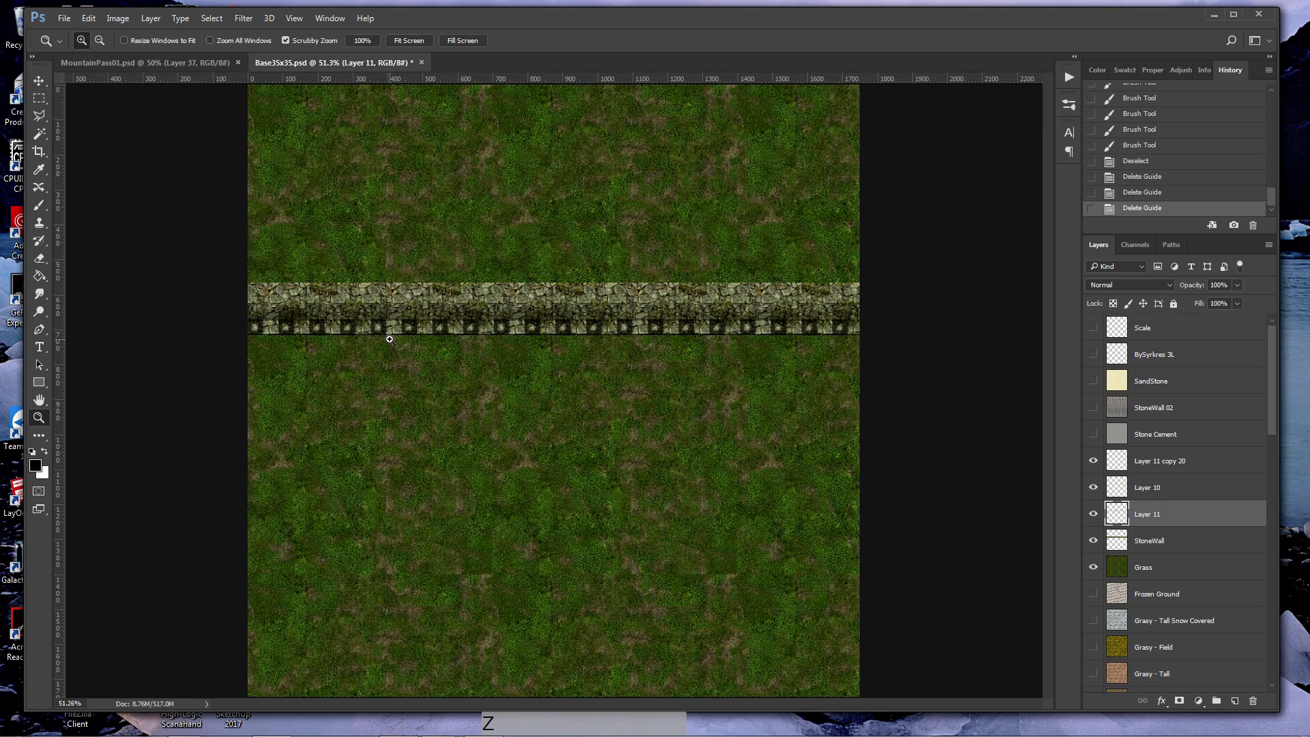
double_click(39, 417)
scroll(478, 311, "up", 2)
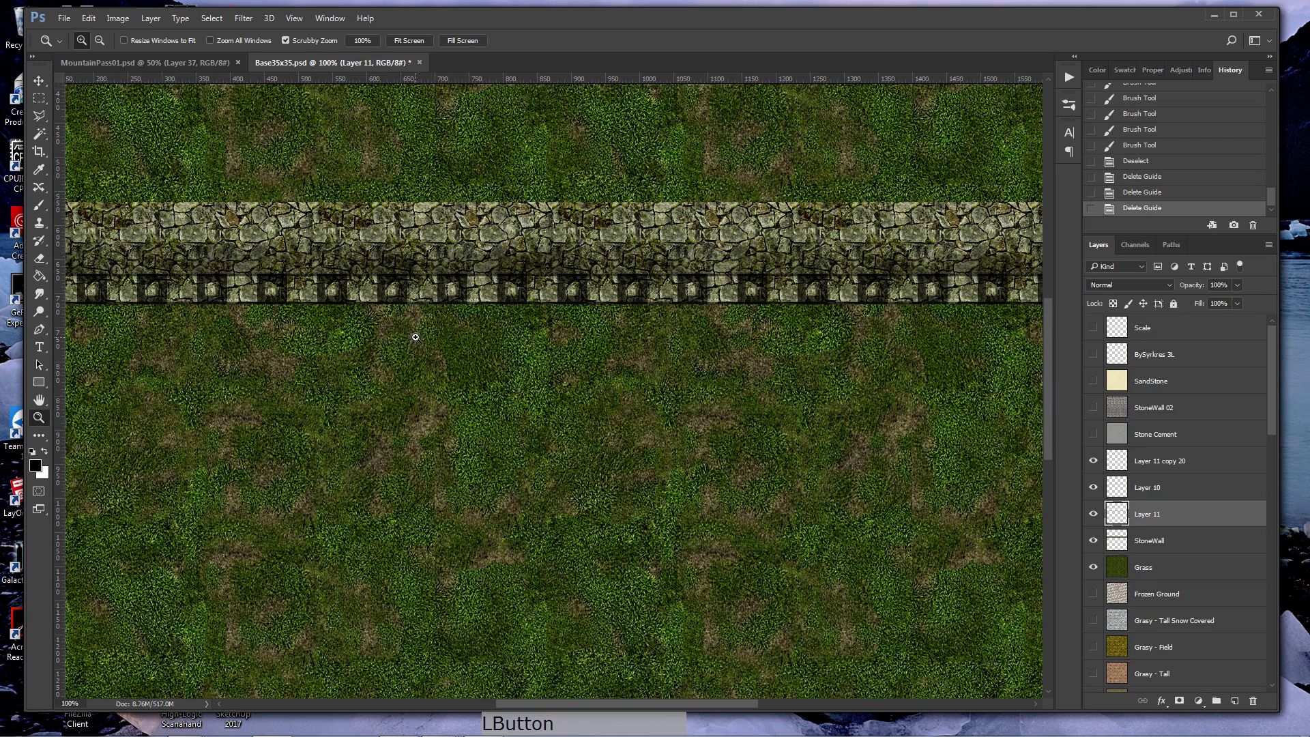